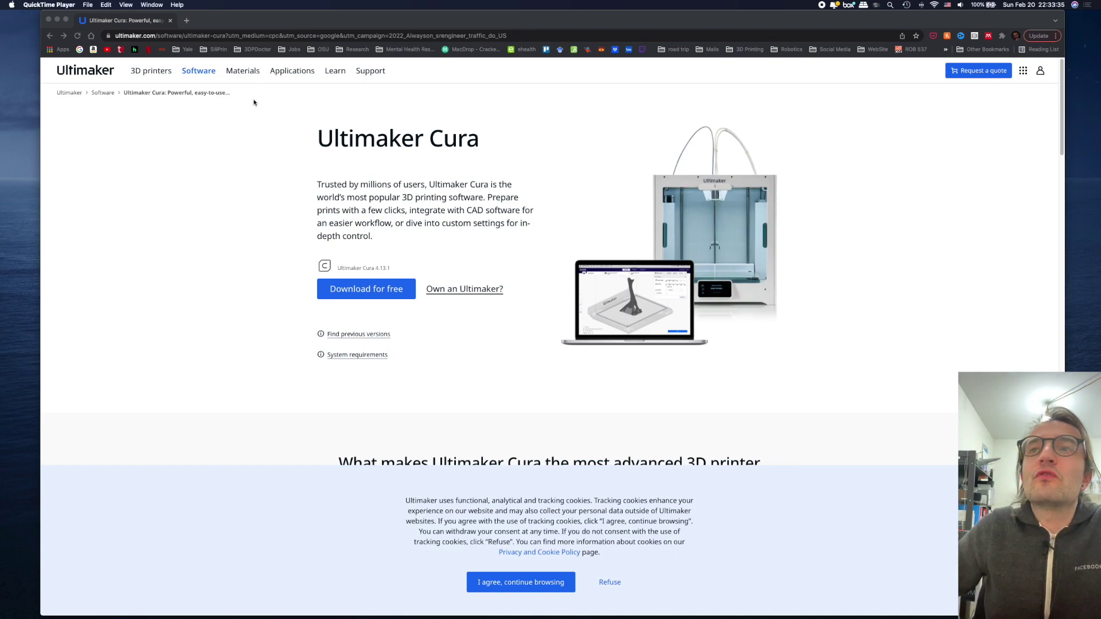
# Download the macOS build of Ultimaker Cura 4.13.1 from the Ultimaker website
pyautogui.click(263, 156)
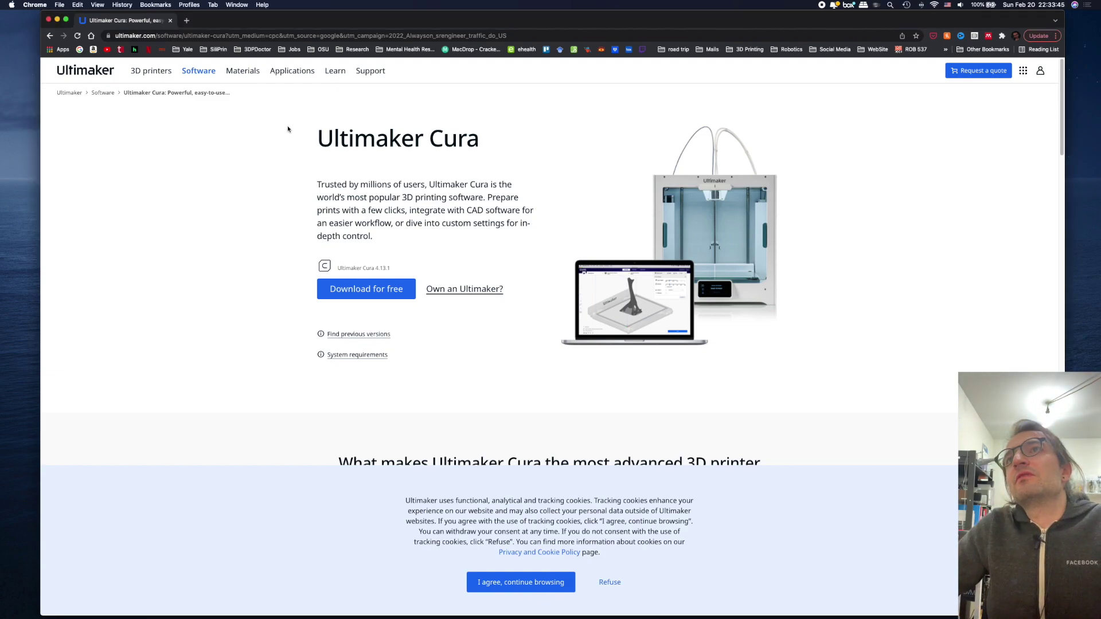
pyautogui.tripleClick(369, 131)
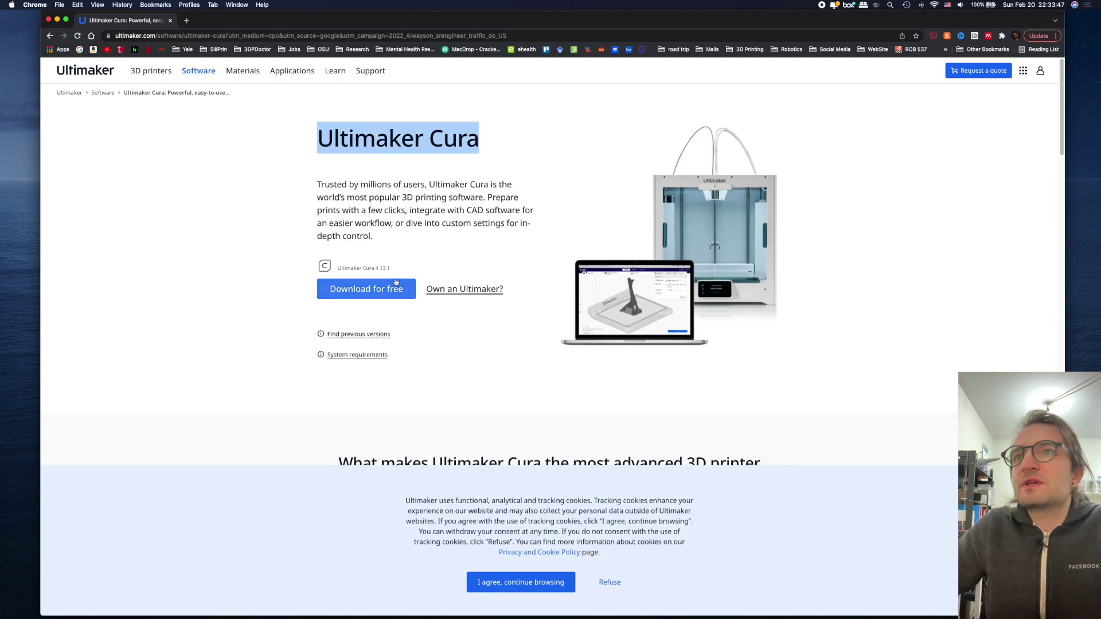
pyautogui.click(389, 296)
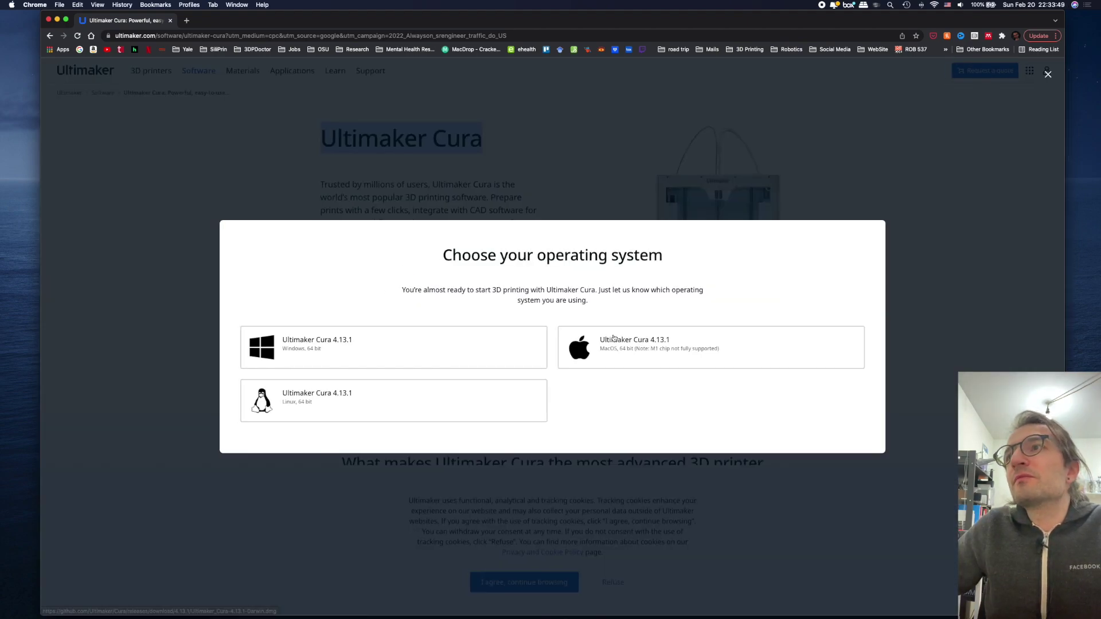
pyautogui.click(665, 348)
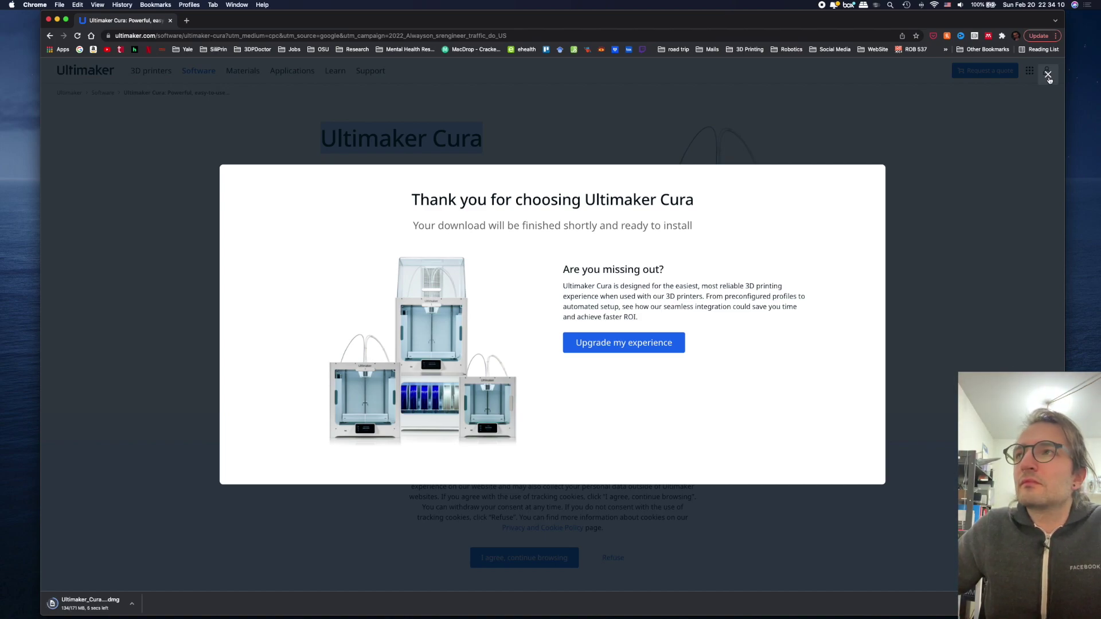
# Launch Ultimaker Cura 4.13.1 and skip through the What's New slides
pyautogui.click(1049, 76)
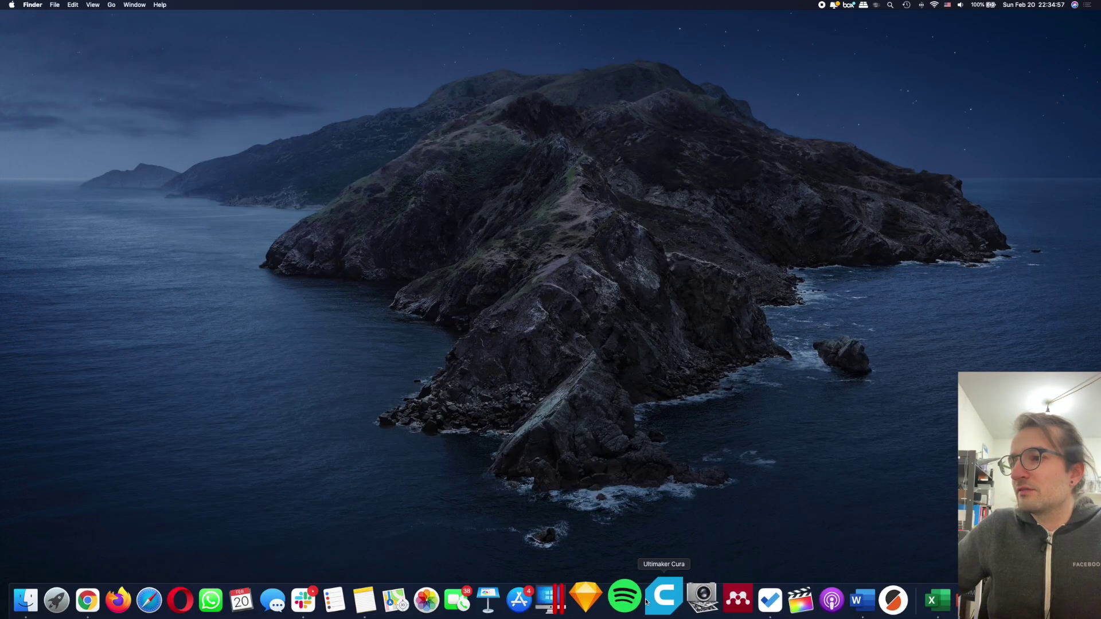
pyautogui.click(647, 602)
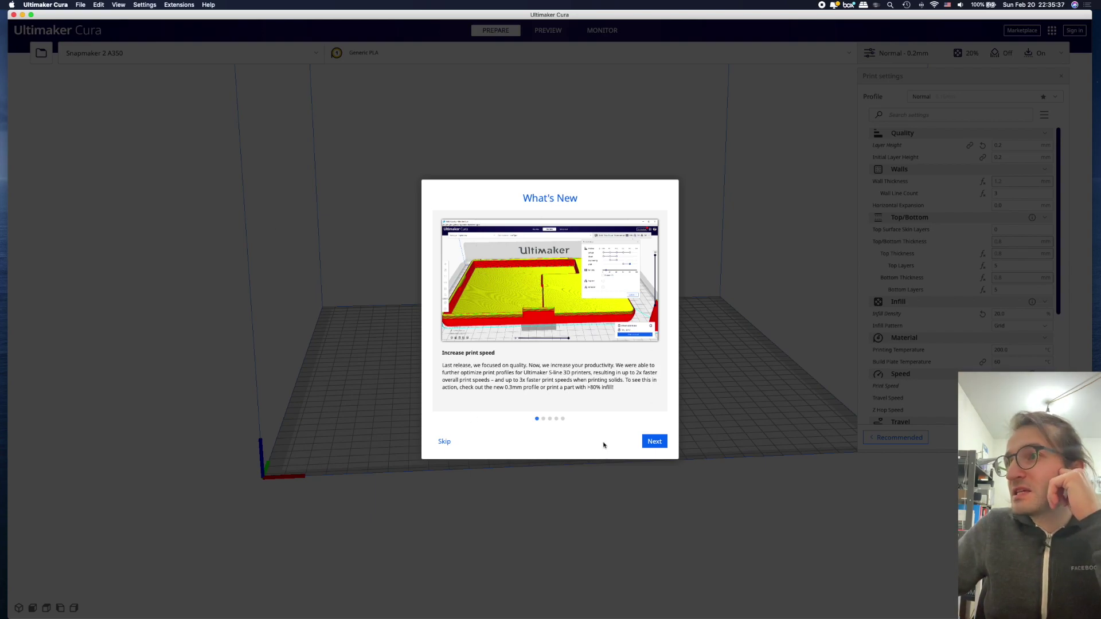
pyautogui.click(648, 446)
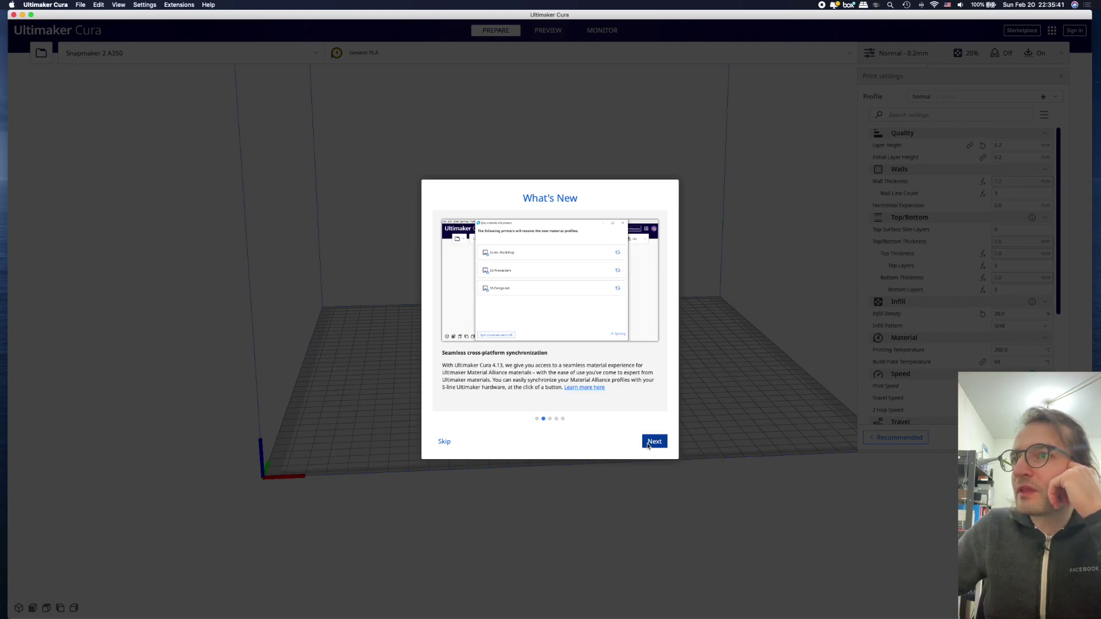
pyautogui.click(649, 446)
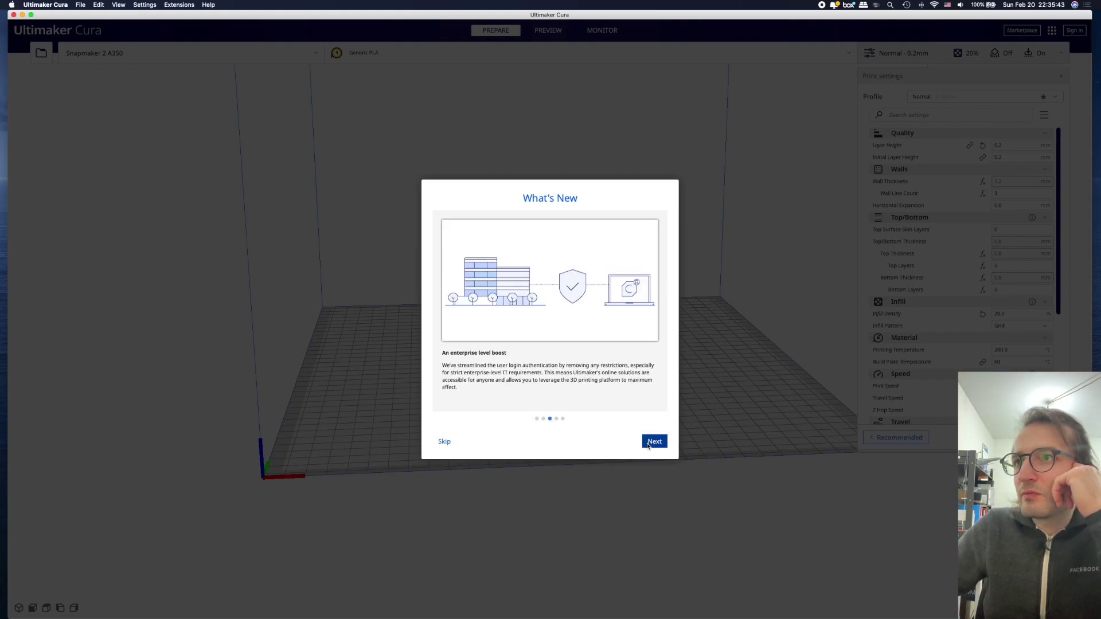
pyautogui.click(649, 446)
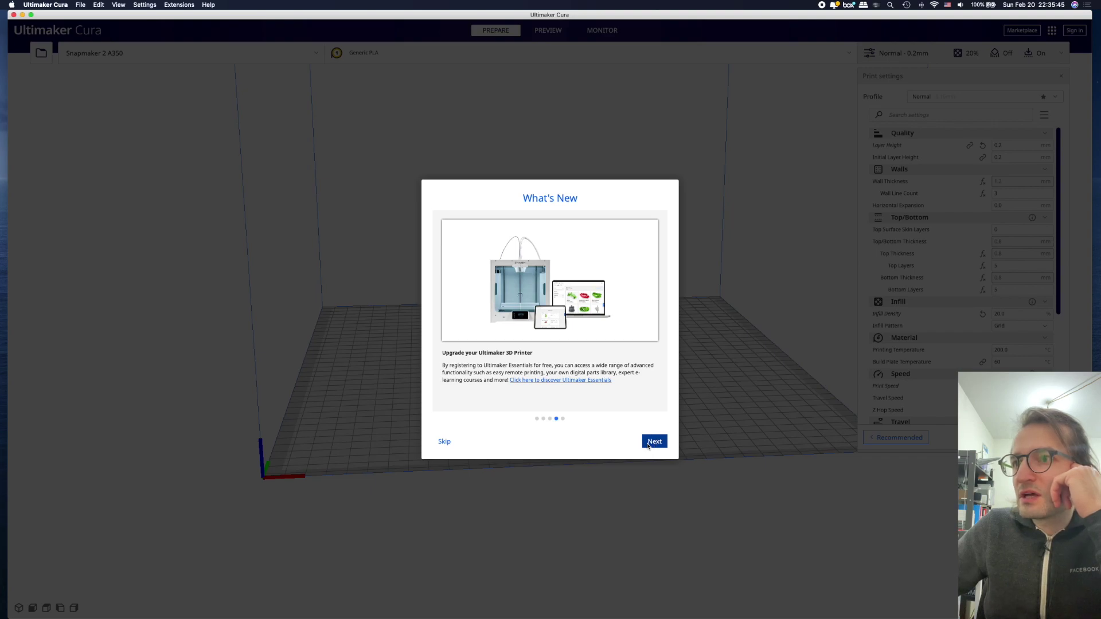
pyautogui.click(648, 446)
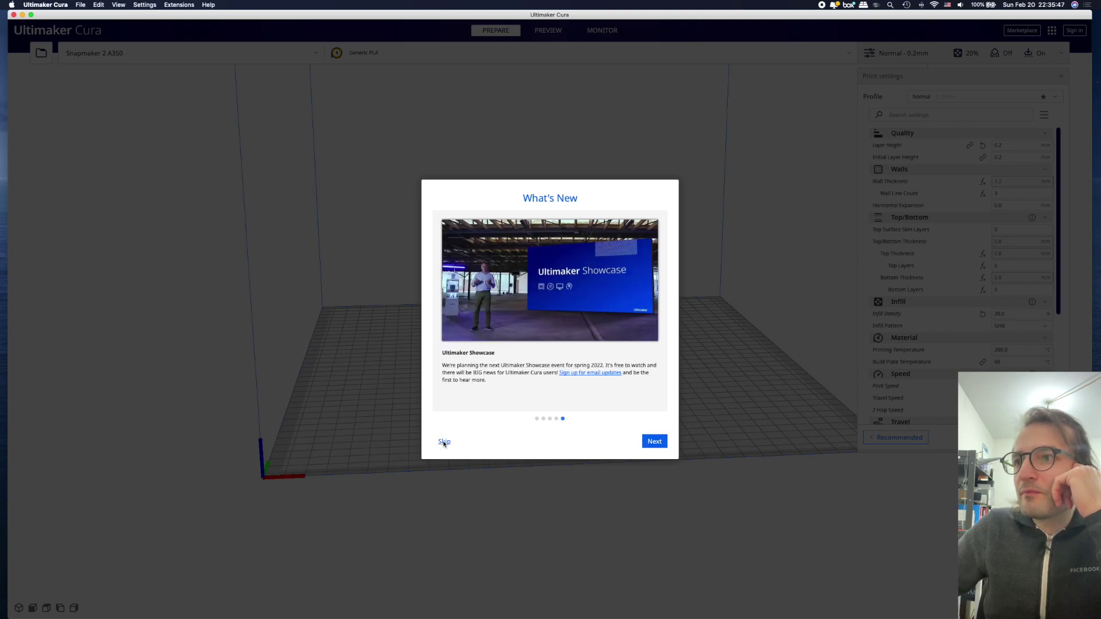
pyautogui.click(446, 442)
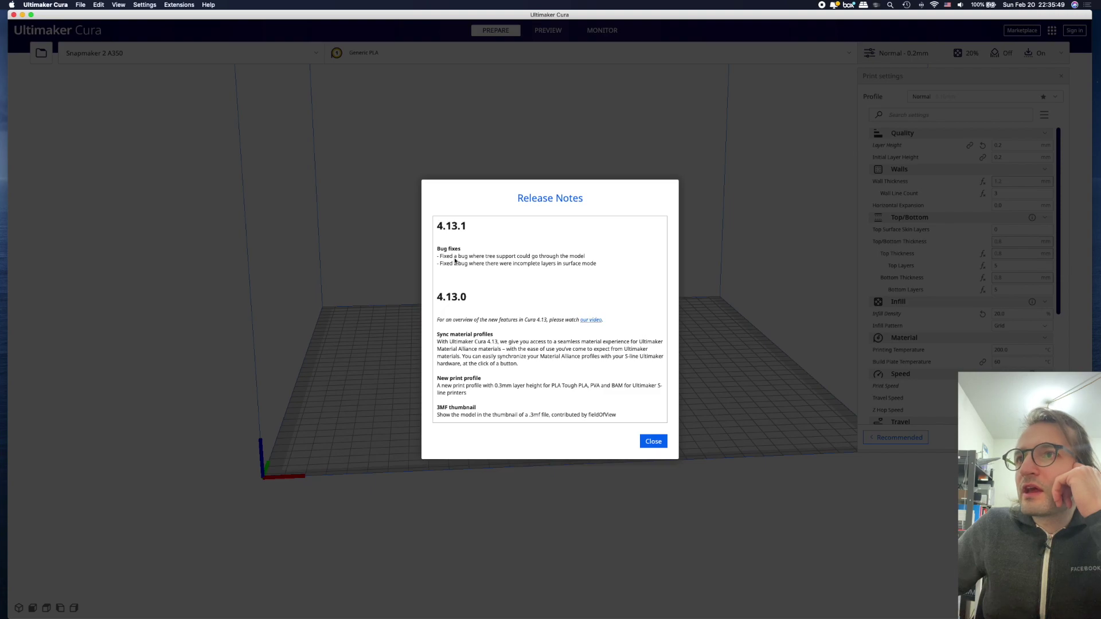
# Close the release notes and hide the print settings panel to view the build plate
pyautogui.click(654, 441)
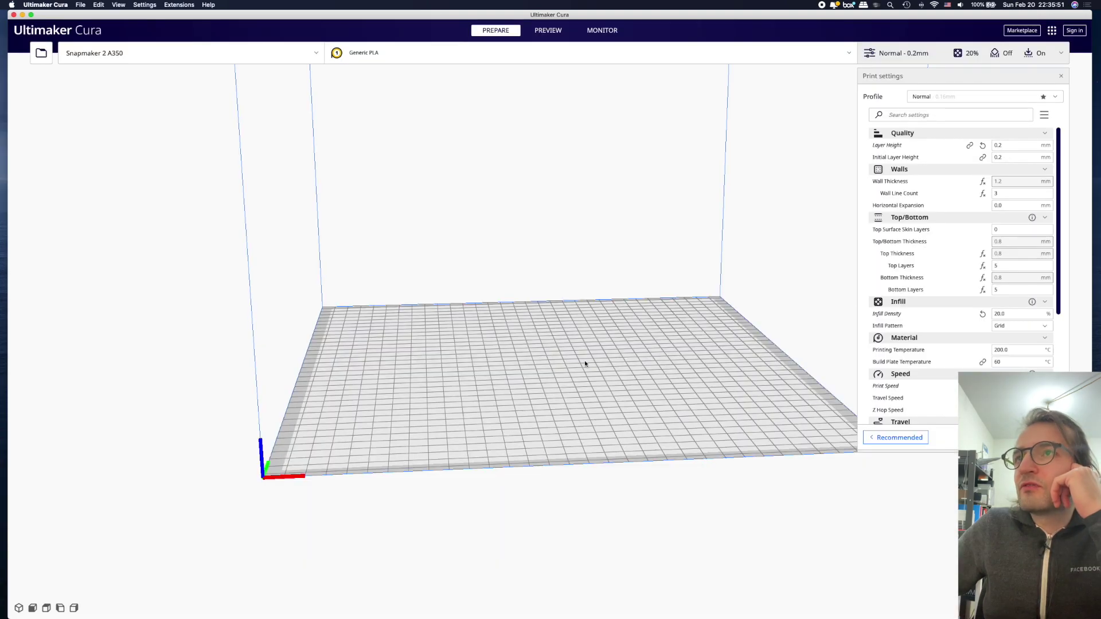
pyautogui.scroll(5, 592, 282)
pyautogui.scroll(-5, 592, 282)
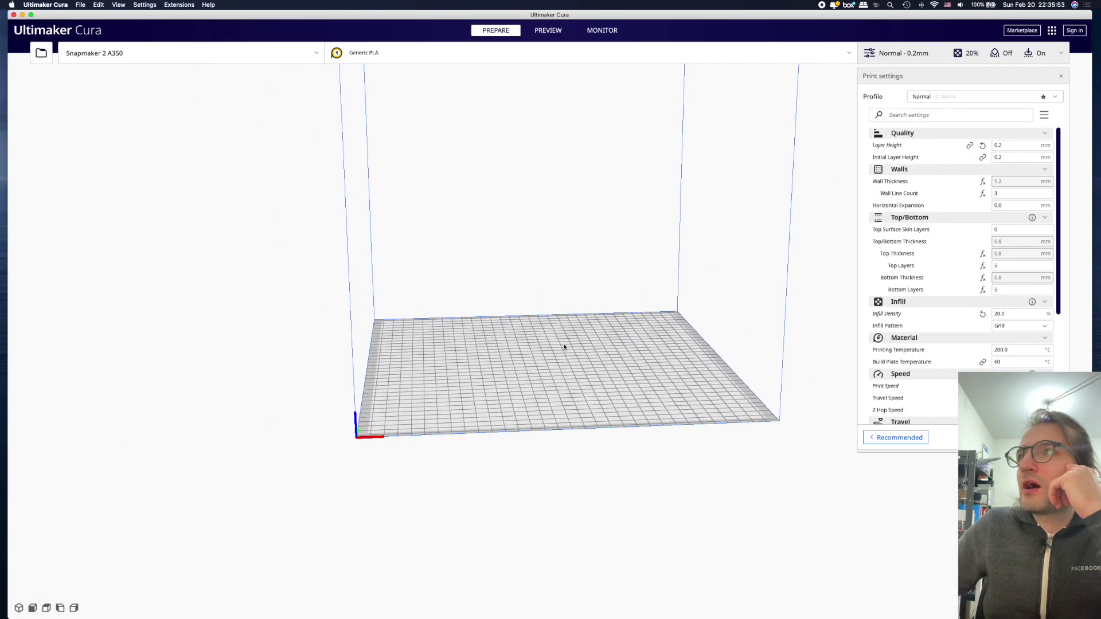
pyautogui.click(897, 64)
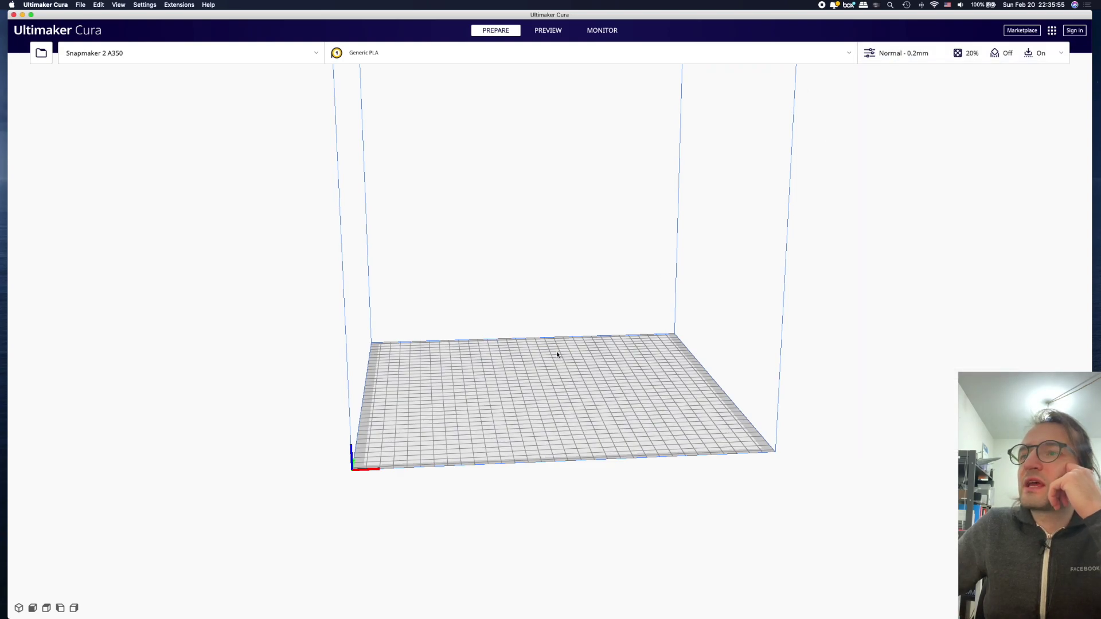
pyautogui.moveTo(556, 351); pyautogui.dragTo(526, 405, button='middle')
pyautogui.moveTo(527, 405)
pyautogui.mouseDown(button='right')
pyautogui.moveTo(514, 421)
pyautogui.moveTo(519, 403)
pyautogui.mouseUp(button='right')
# Switch the active printer from Snapmaker 2 A350 to ODIN 5 F3
pyautogui.click(97, 53)
pyautogui.scroll(-5, 114, 161)
pyautogui.scroll(-2, 143, 103)
pyautogui.scroll(2, 148, 101)
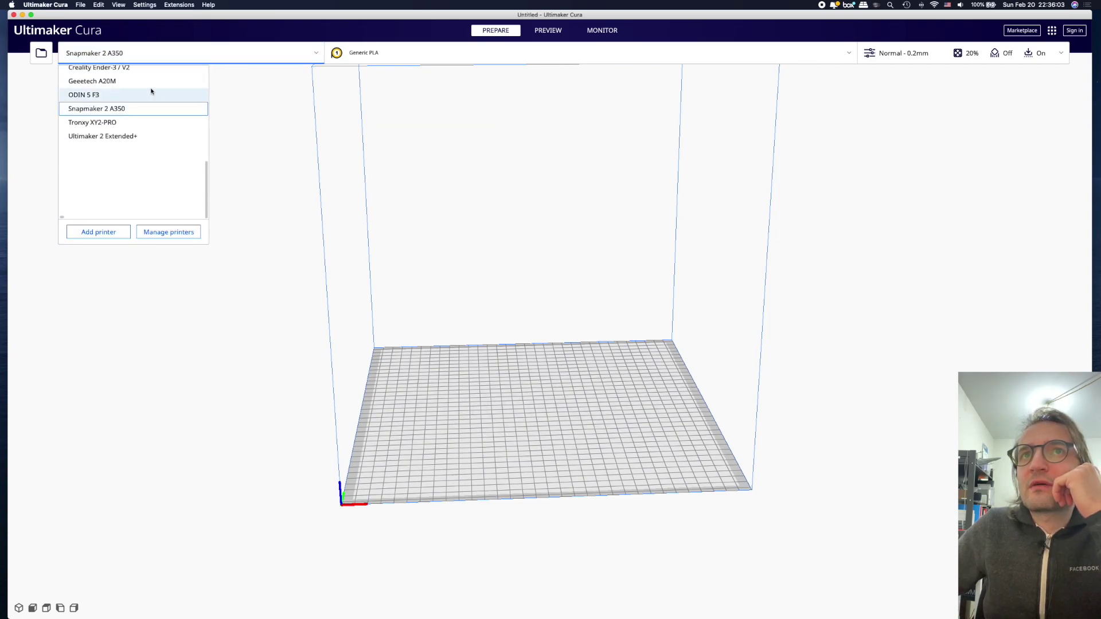
pyautogui.click(137, 96)
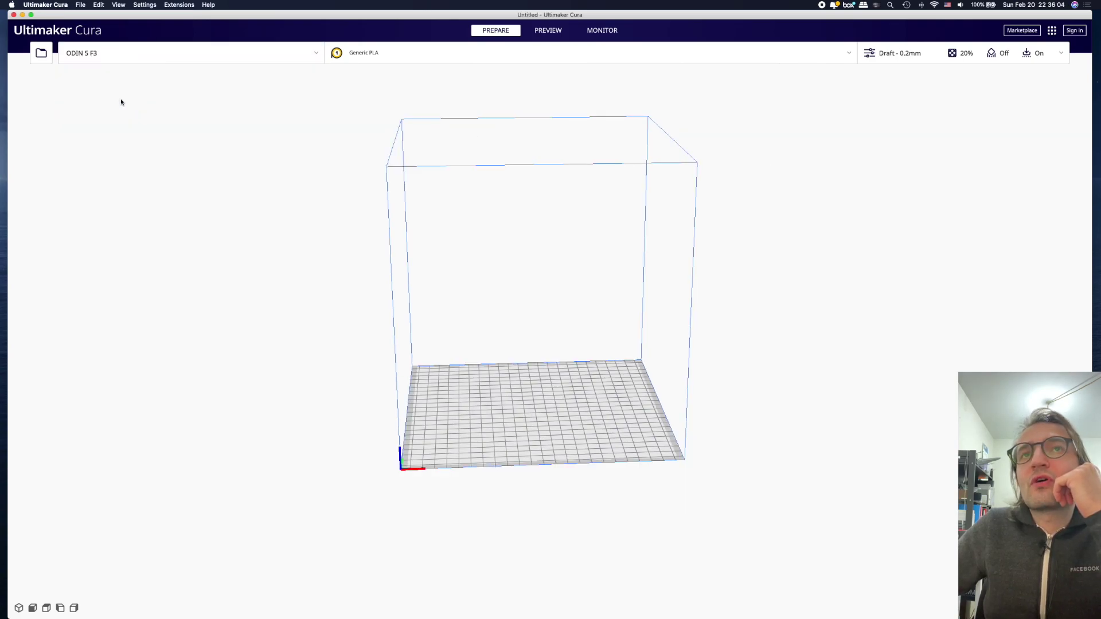
pyautogui.click(168, 61)
pyautogui.click(168, 59)
pyautogui.click(148, 6)
pyautogui.moveTo(148, 15)
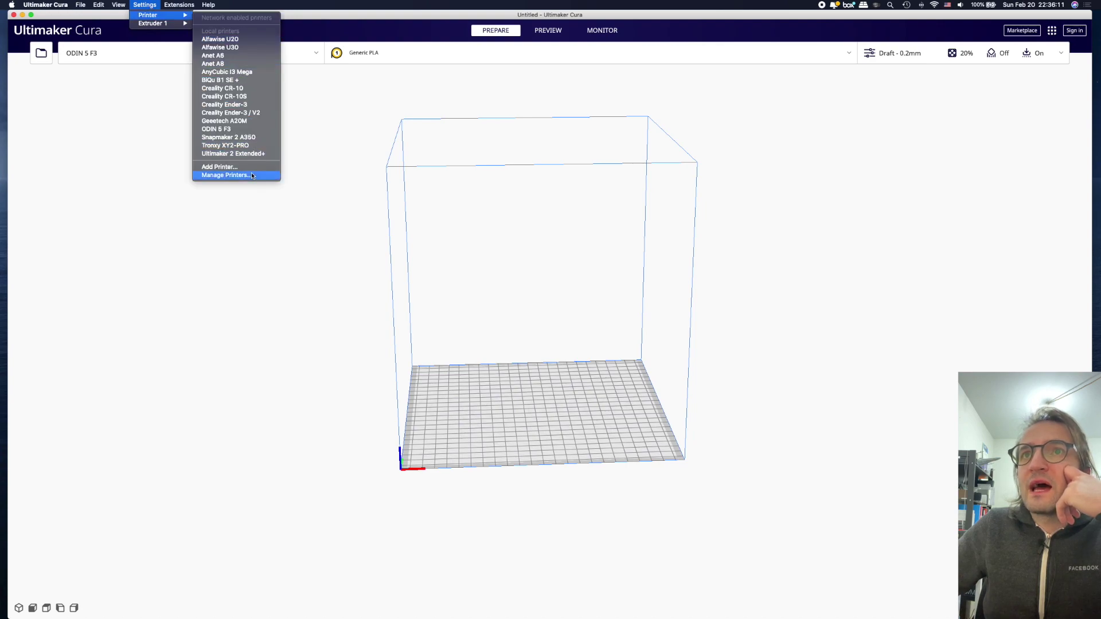
# Open the Add Printer window and centre it over the build plate
pyautogui.click(251, 172)
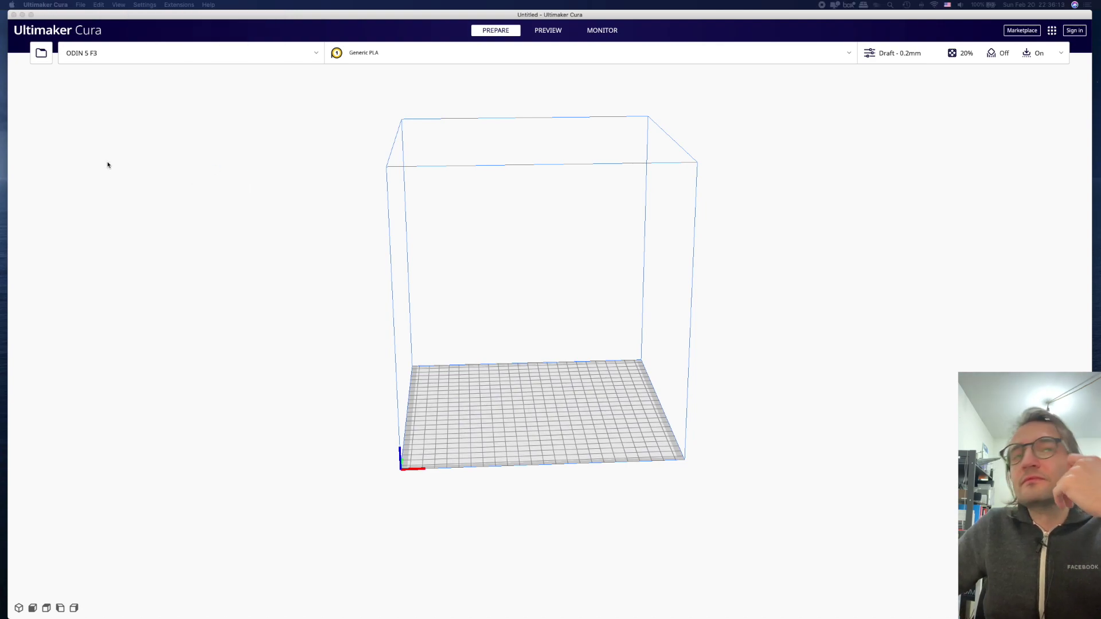
pyautogui.moveTo(789, 180); pyautogui.dragTo(585, 173)
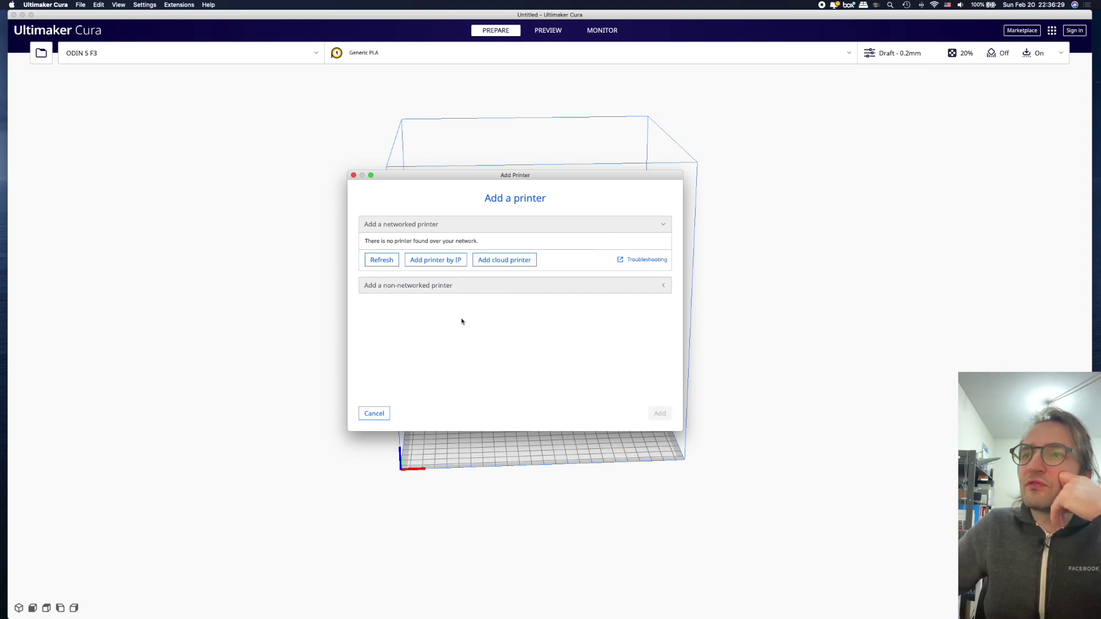
pyautogui.moveTo(545, 175); pyautogui.dragTo(523, 161)
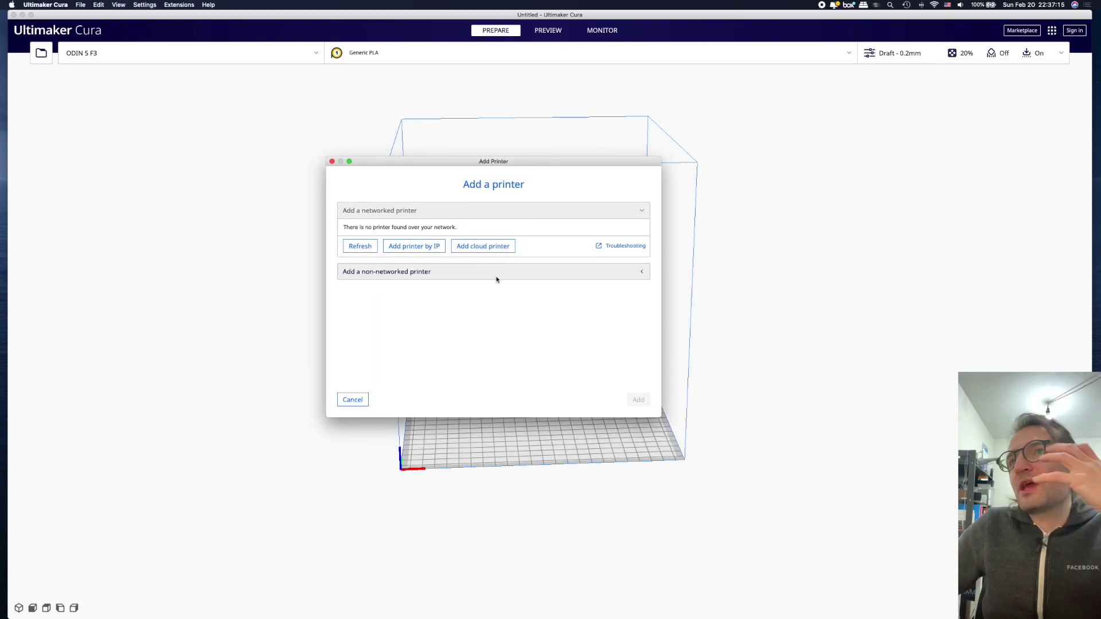
# Choose Custom FFF printer from the non-networked printer list
pyautogui.click(496, 278)
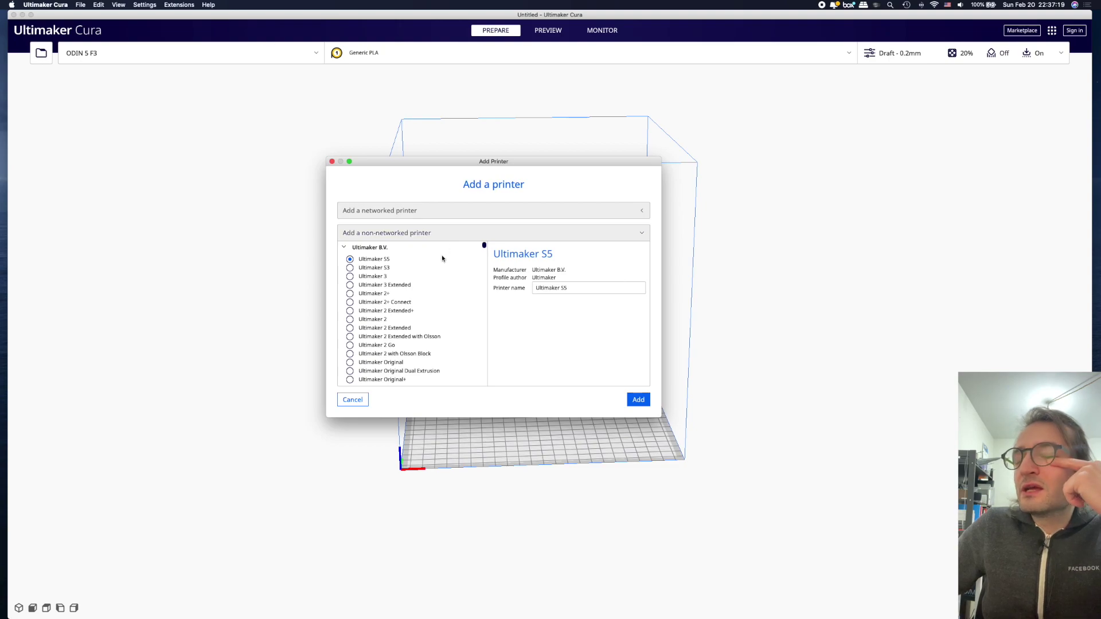
pyautogui.click(345, 248)
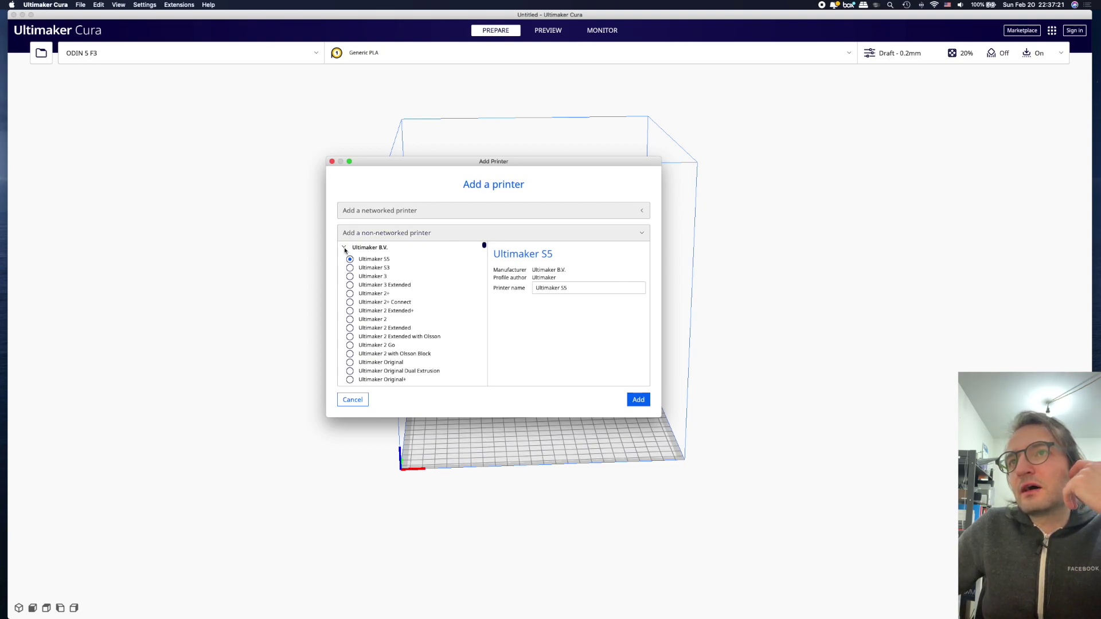
pyautogui.scroll(-5, 442, 275)
pyautogui.scroll(-5, 442, 275)
pyautogui.scroll(-1, 438, 277)
pyautogui.scroll(-5, 438, 277)
pyautogui.scroll(-2, 438, 278)
pyautogui.scroll(-2, 437, 279)
pyautogui.scroll(-3, 436, 280)
pyautogui.scroll(-3, 436, 280)
pyautogui.scroll(-5, 438, 278)
pyautogui.scroll(-3, 438, 283)
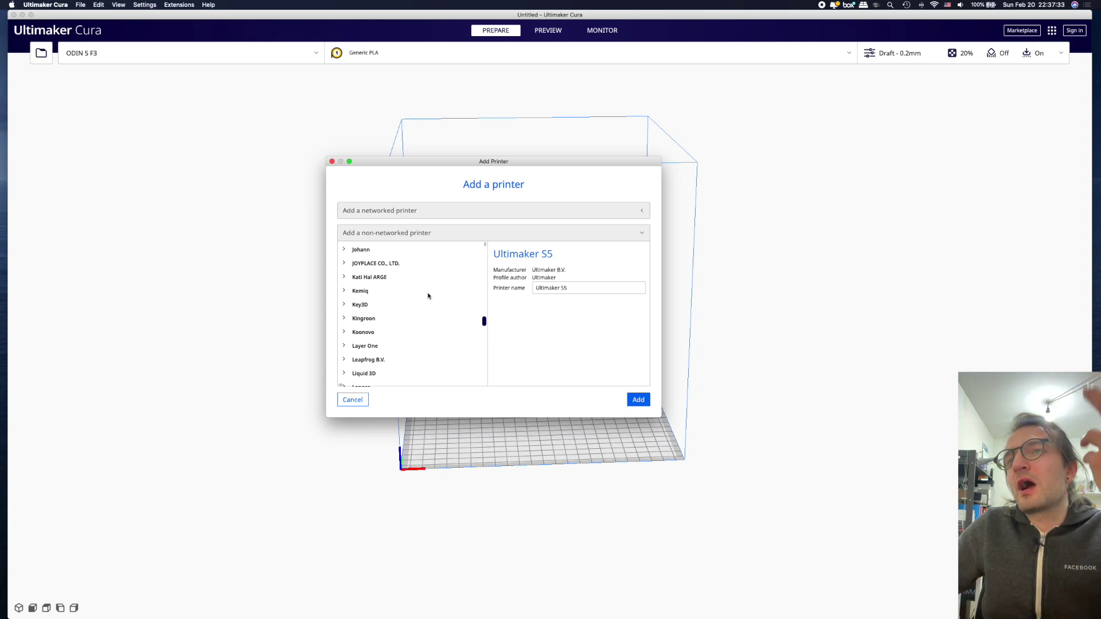
pyautogui.scroll(20, 429, 296)
pyautogui.moveTo(485, 245); pyautogui.dragTo(489, 251)
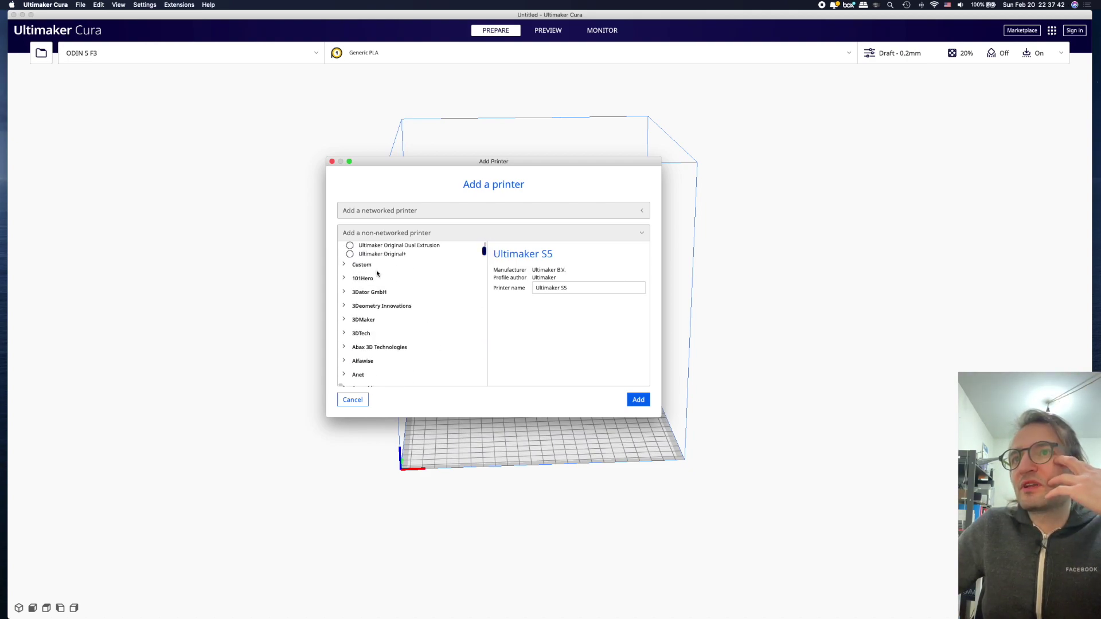
pyautogui.click(363, 265)
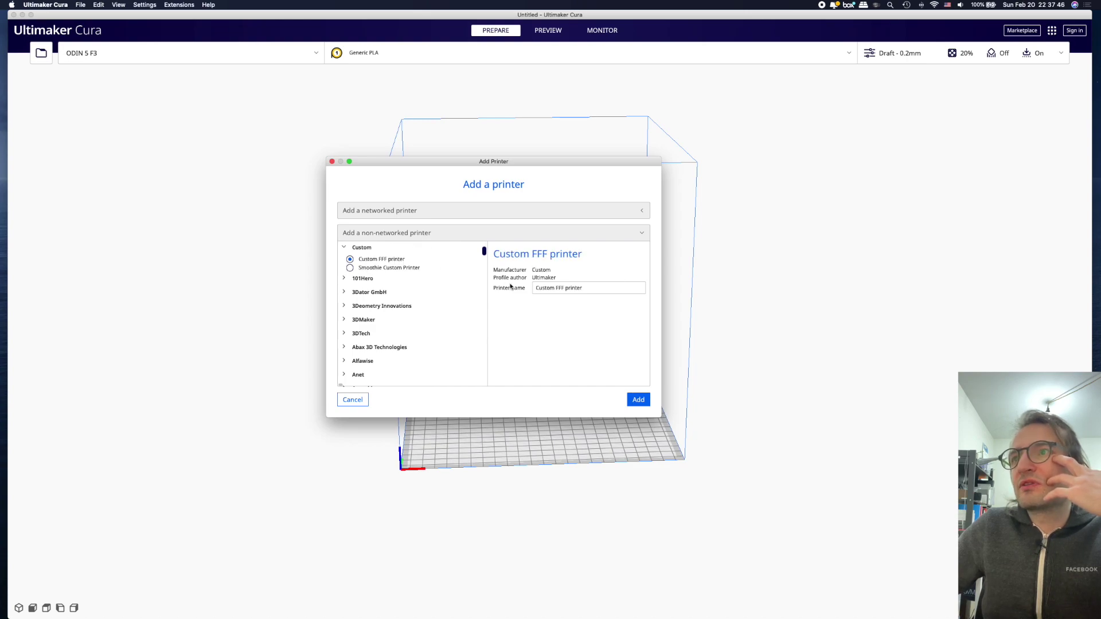
# Name the custom printer 'ODIN 5 F3 -2' and add it
pyautogui.moveTo(577, 288); pyautogui.dragTo(534, 289)
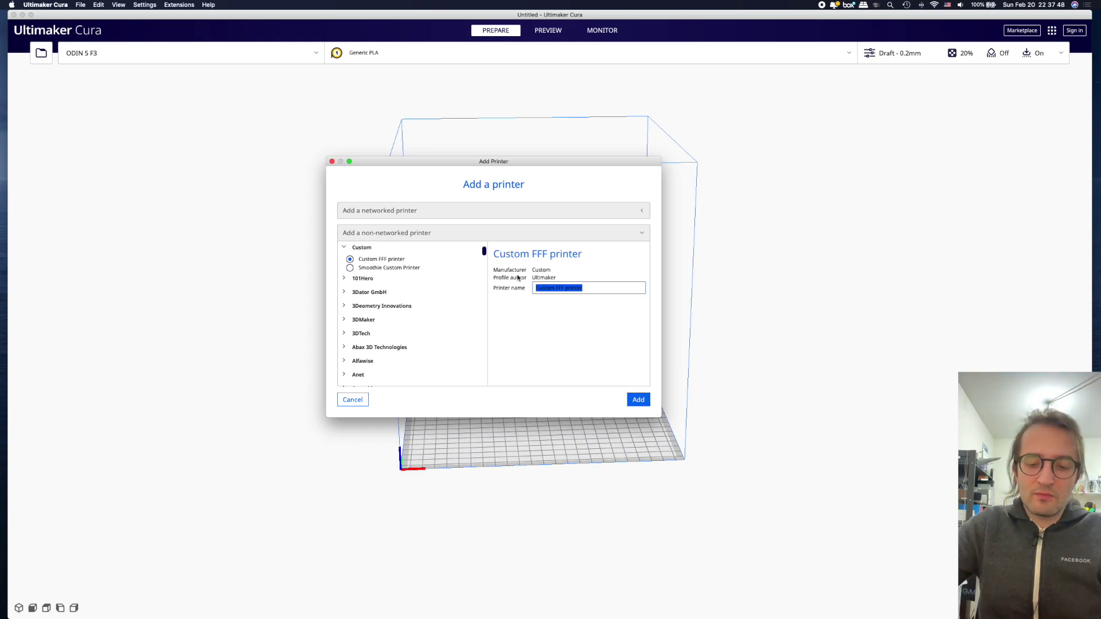
pyautogui.write('ODIN 5 F')
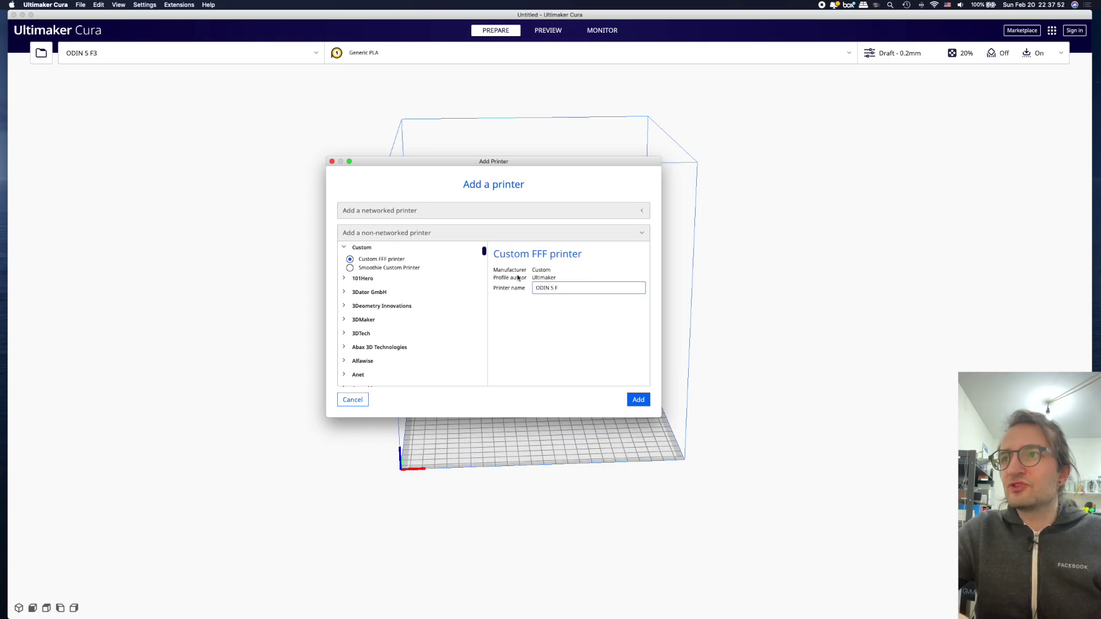
pyautogui.write('3 -2')
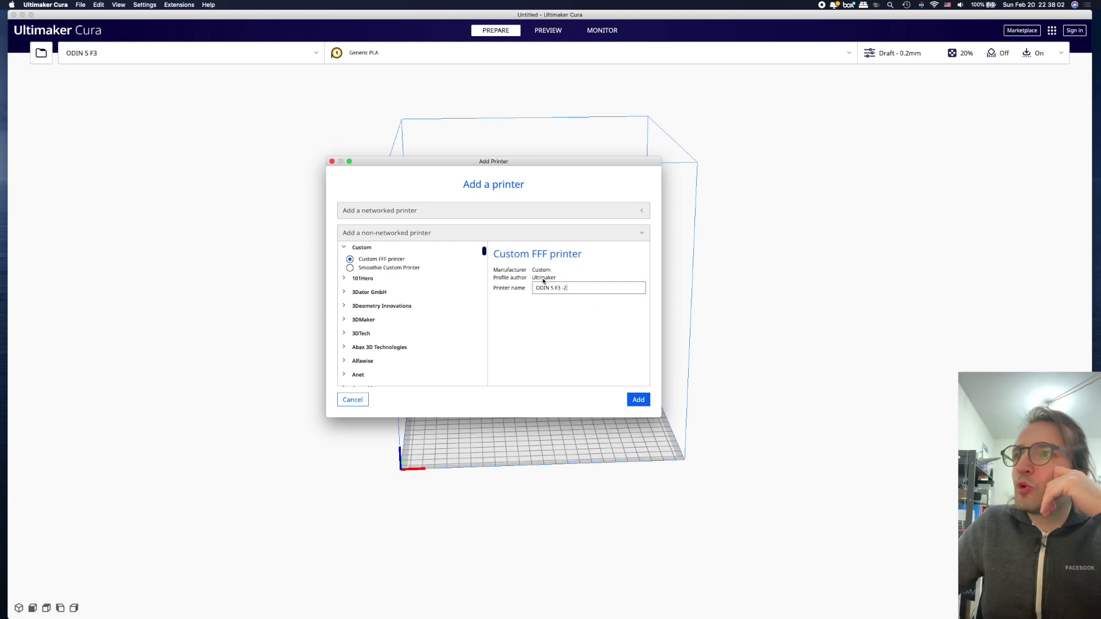
pyautogui.moveTo(587, 288); pyautogui.dragTo(536, 288)
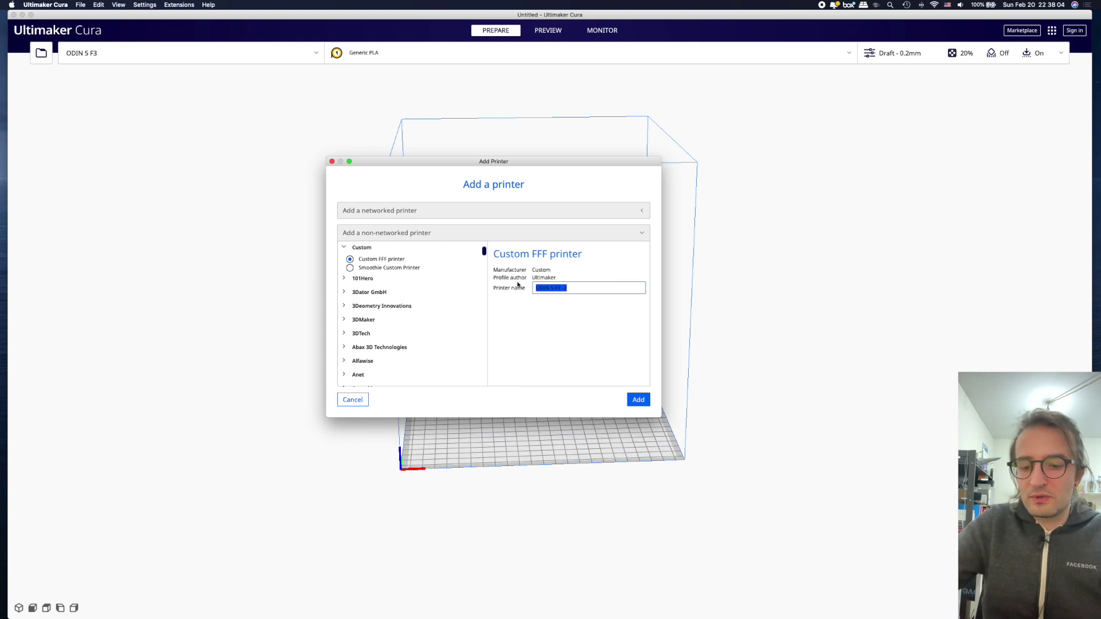
pyautogui.write('Luke')
pyautogui.press('super+z')
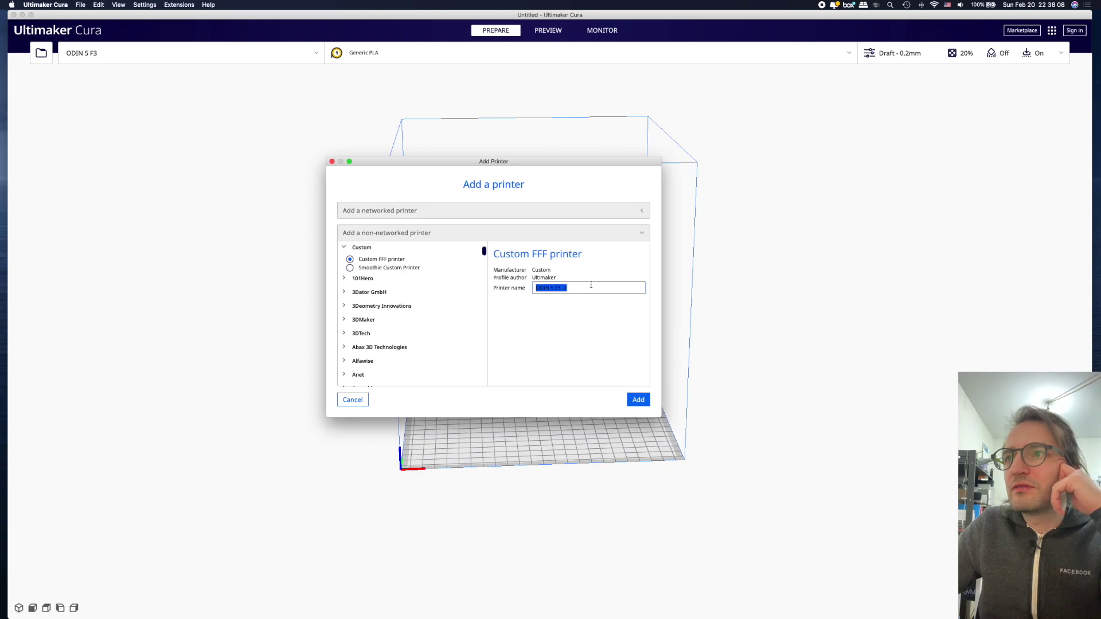
pyautogui.click(593, 287)
pyautogui.click(636, 401)
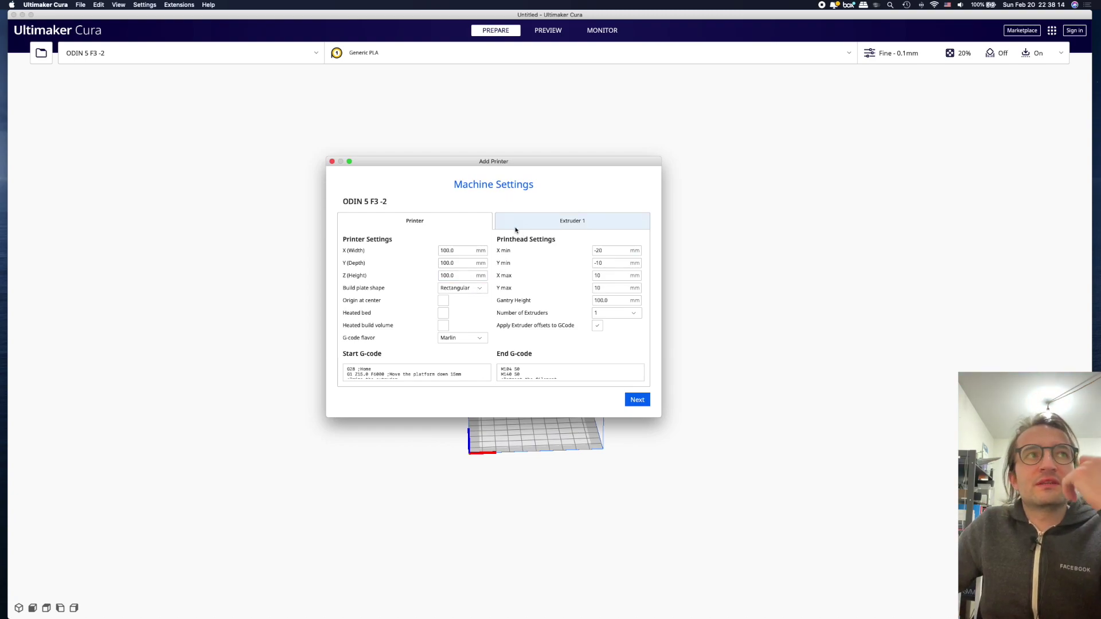
# Set the build volume to 235 mm width, 235 mm depth and 250 mm height
pyautogui.click(456, 252)
pyautogui.doubleClick(461, 251)
pyautogui.write('235')
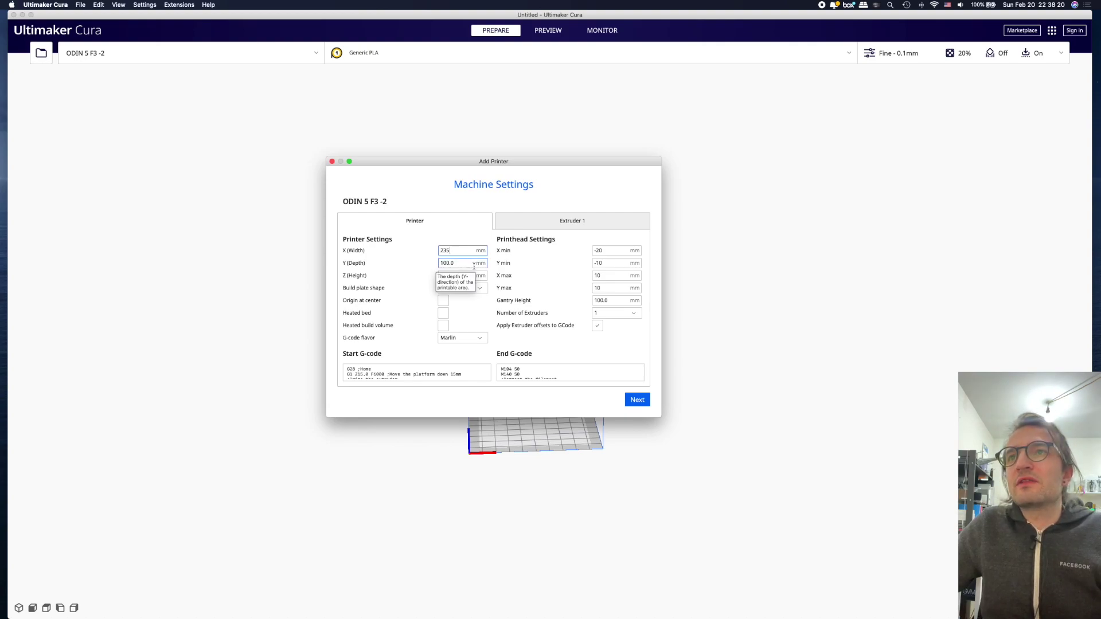
pyautogui.click(410, 260)
pyautogui.press('Tab')
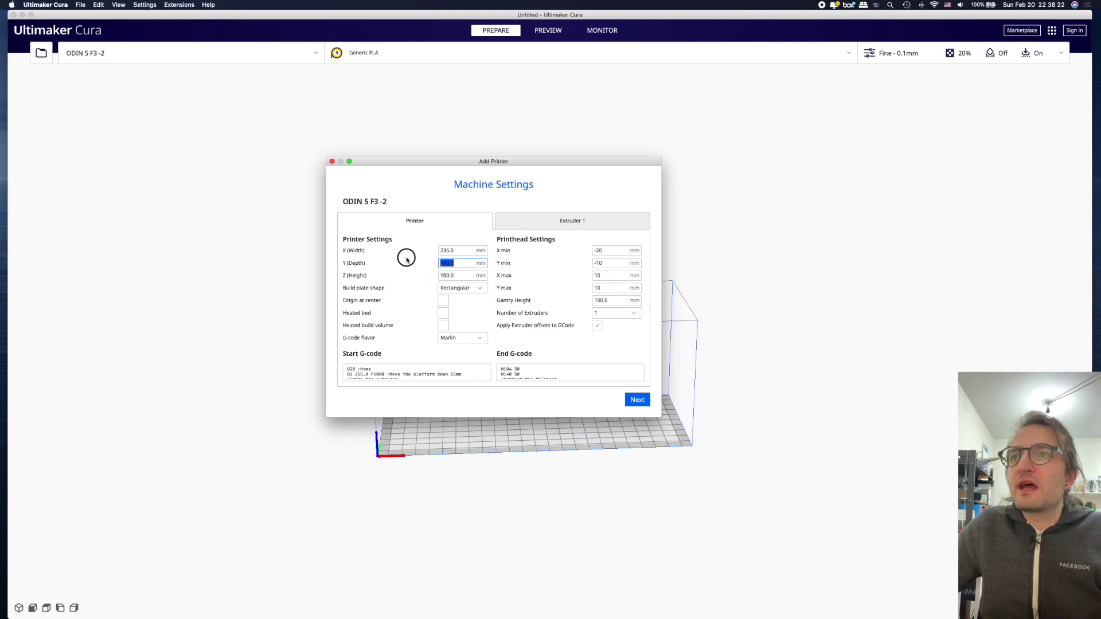
pyautogui.write('235')
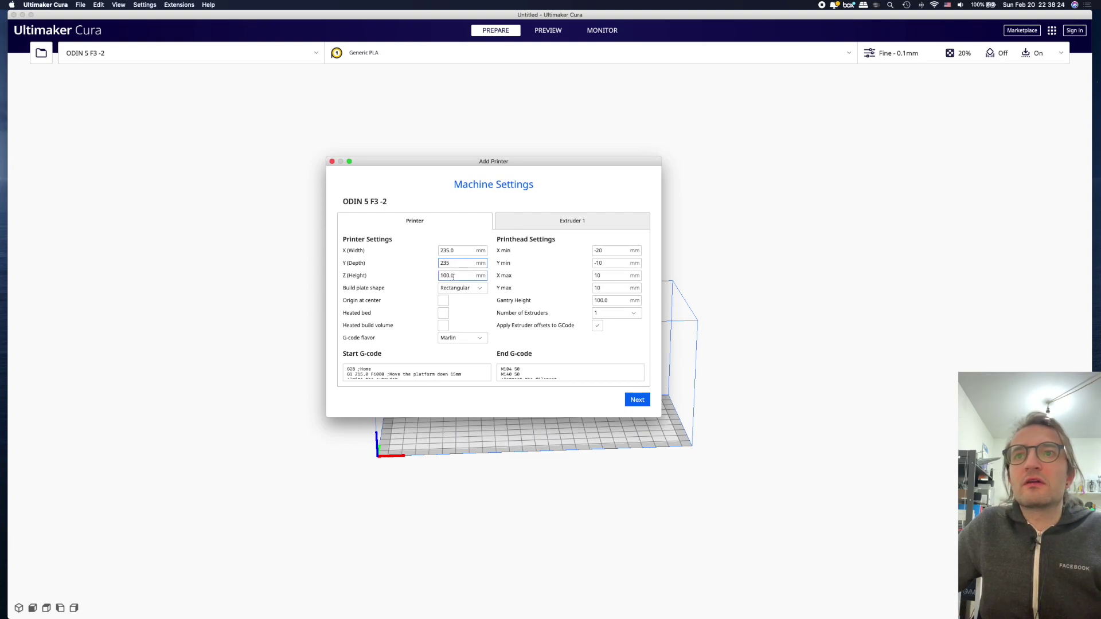
pyautogui.press('Tab')
pyautogui.click(397, 267)
pyautogui.write('250')
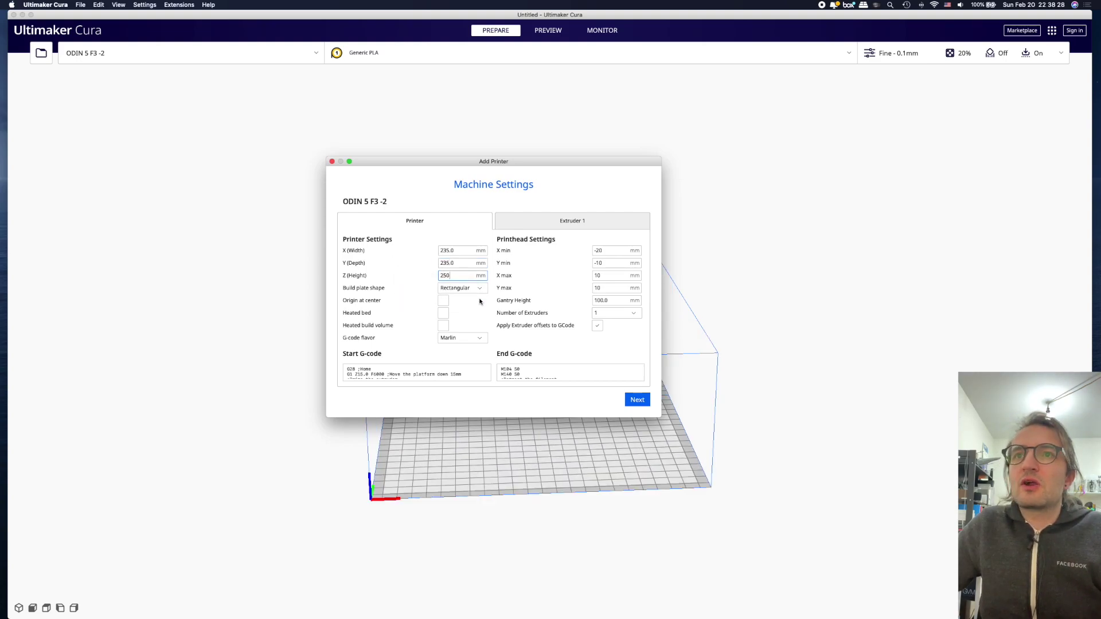
pyautogui.click(476, 291)
# Keep the rectangular plate, enable the heated bed, and check printhead and extruder settings
pyautogui.click(477, 291)
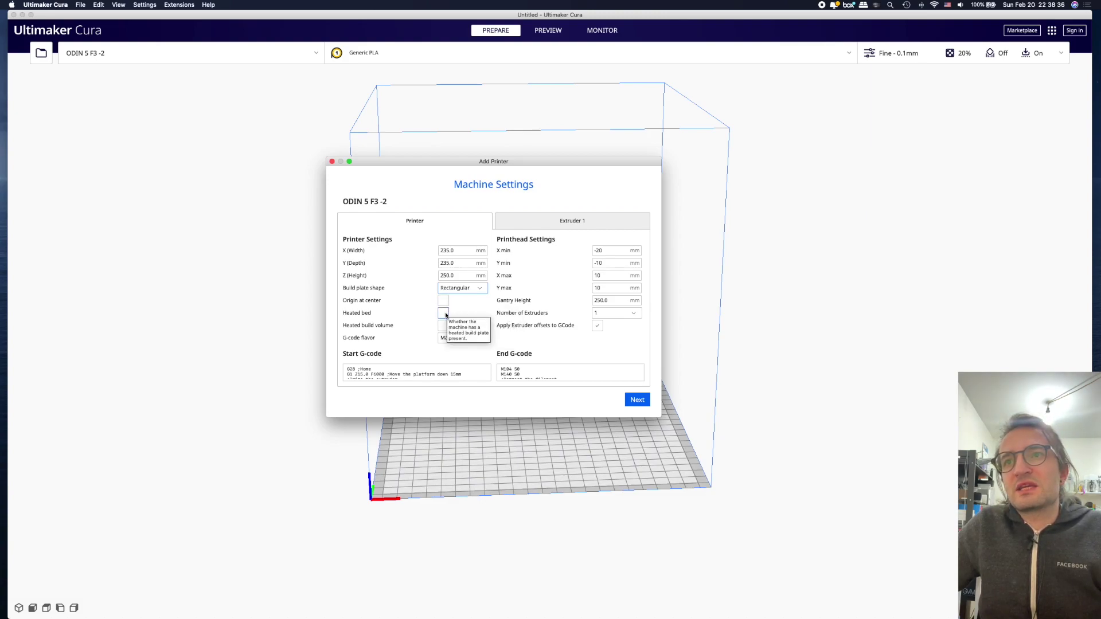
pyautogui.click(447, 315)
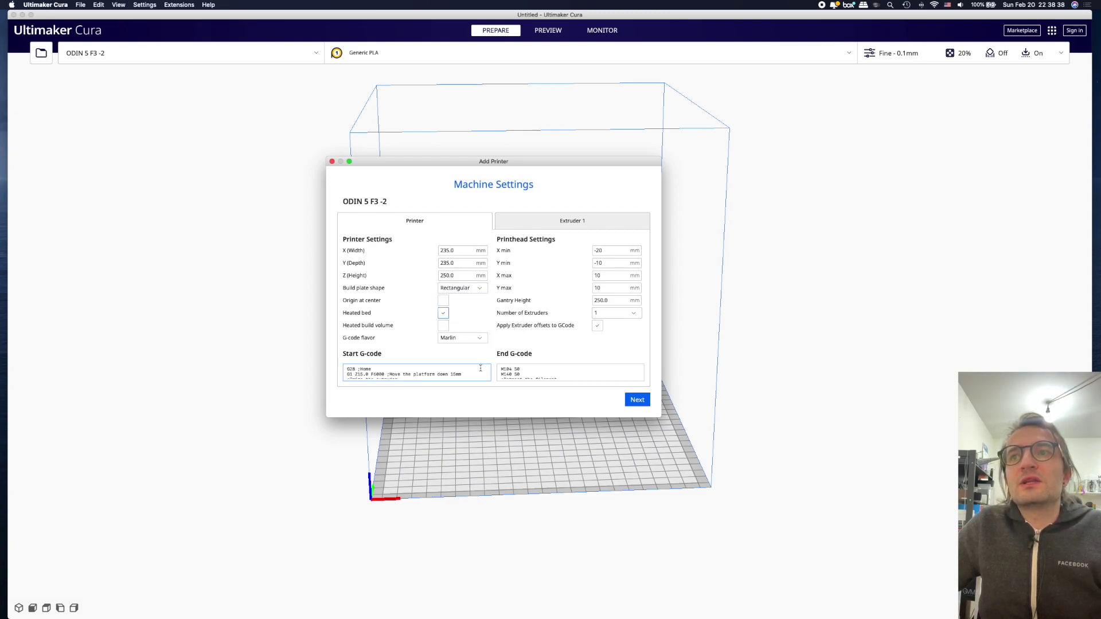
pyautogui.click(624, 251)
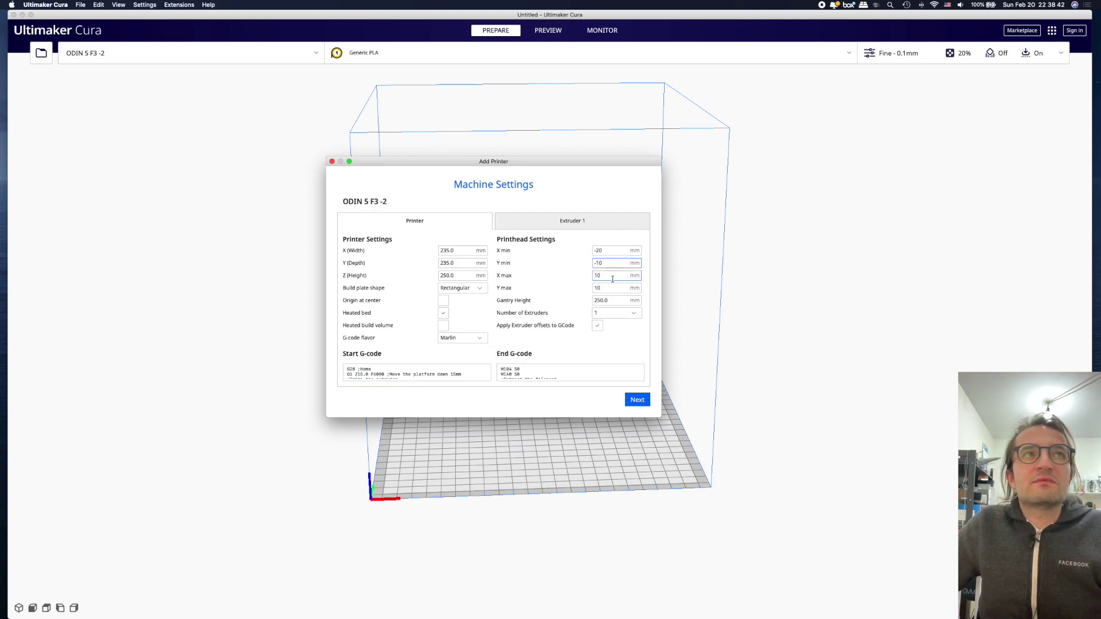
pyautogui.press('Tab')
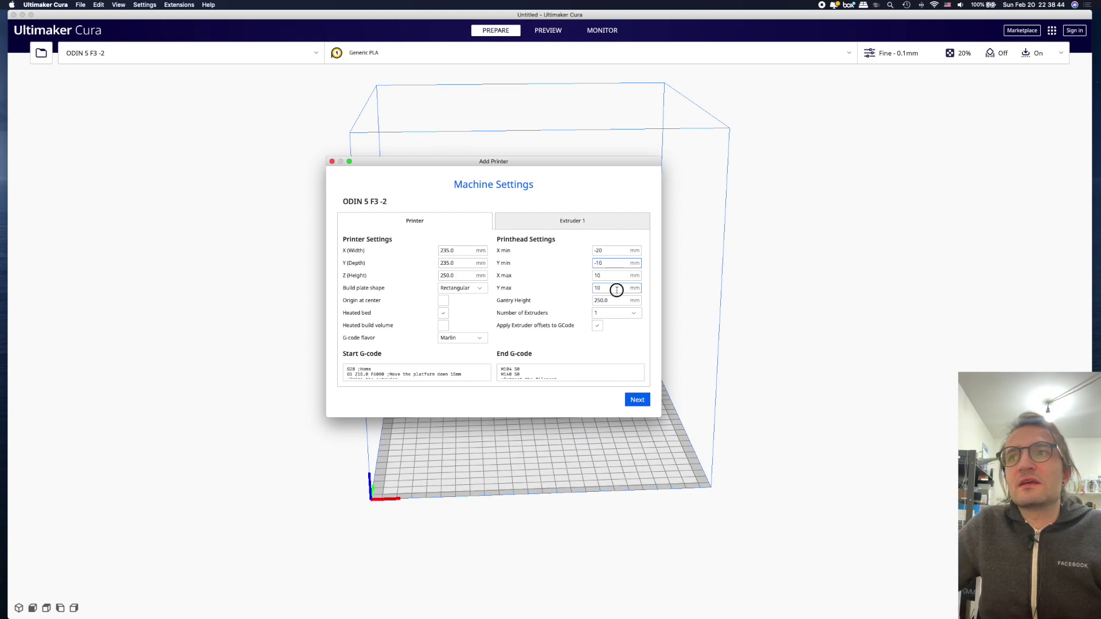
pyautogui.click(622, 290)
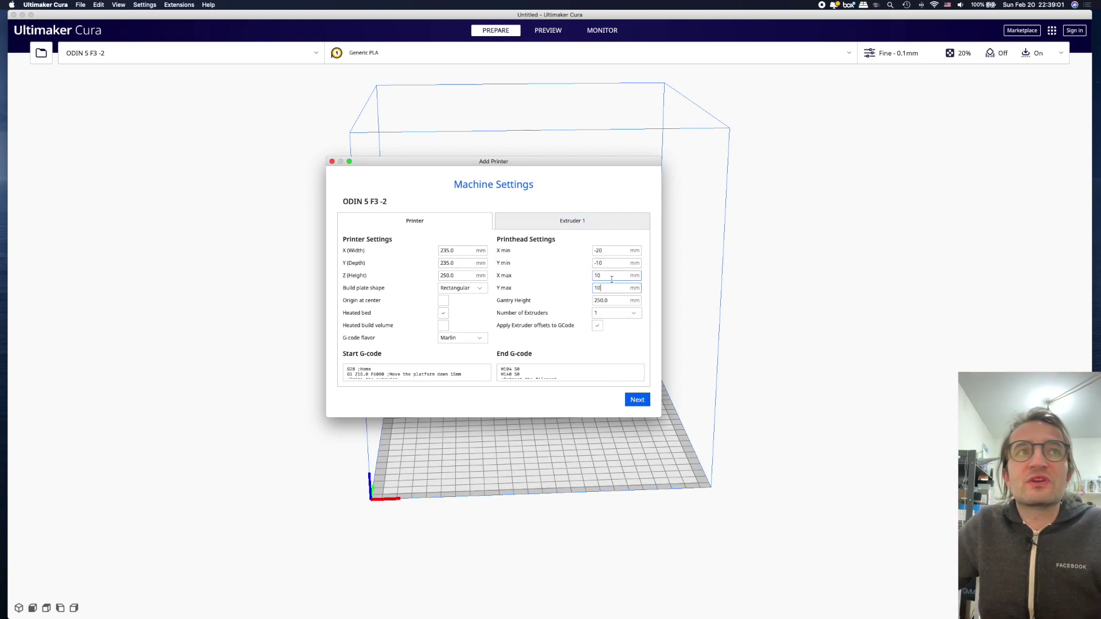
pyautogui.click(617, 315)
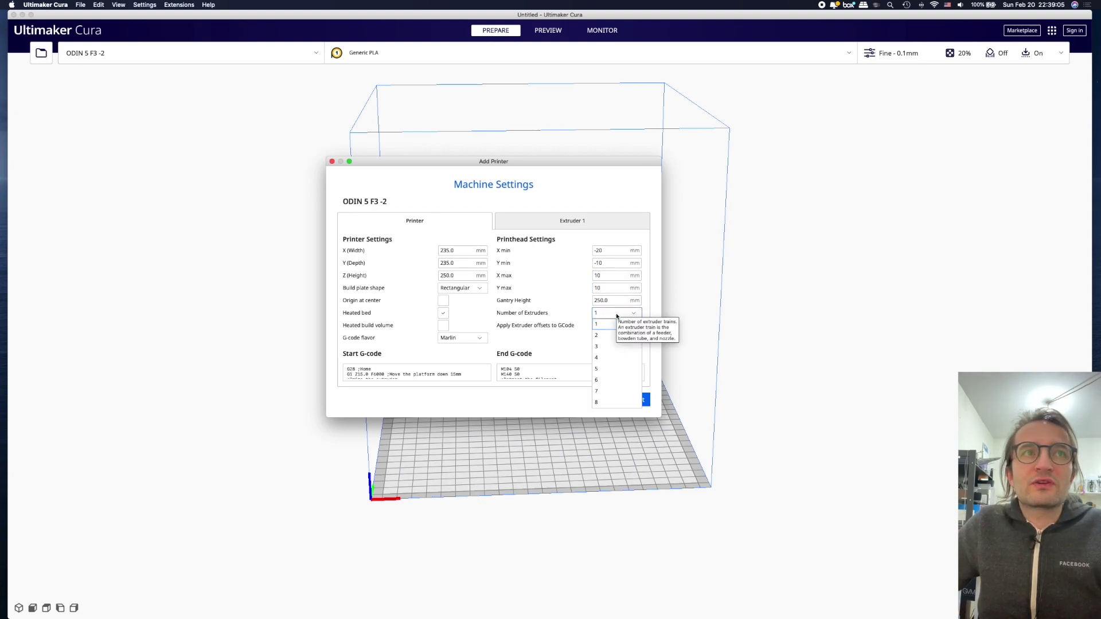
# Keep a single extruder and select the existing Start G-code text
pyautogui.click(517, 332)
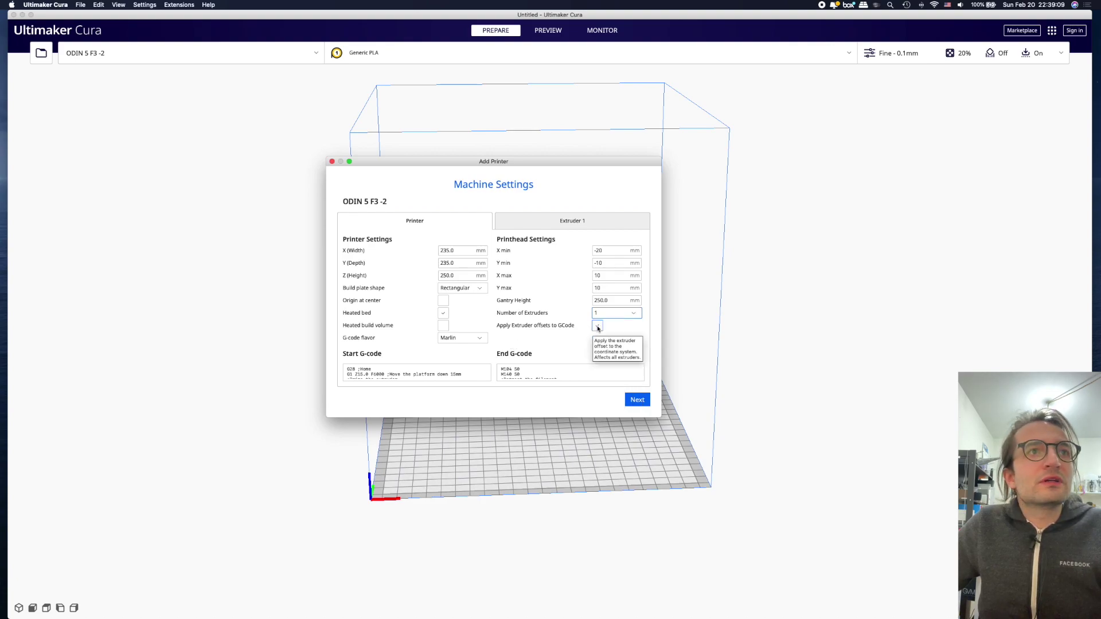
pyautogui.click(479, 367)
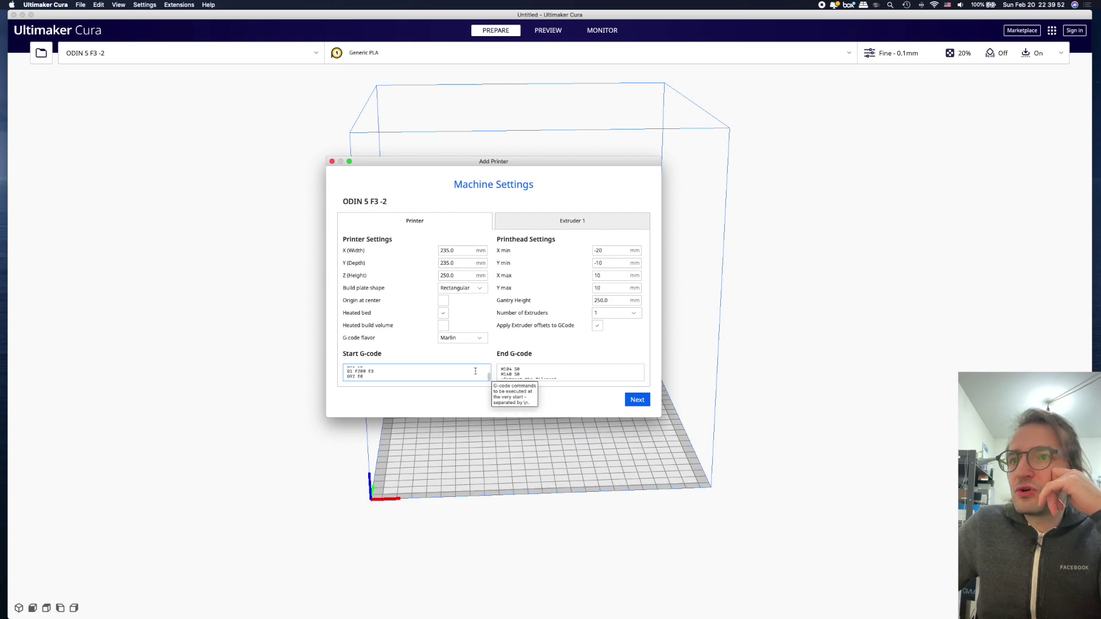
pyautogui.click(489, 376)
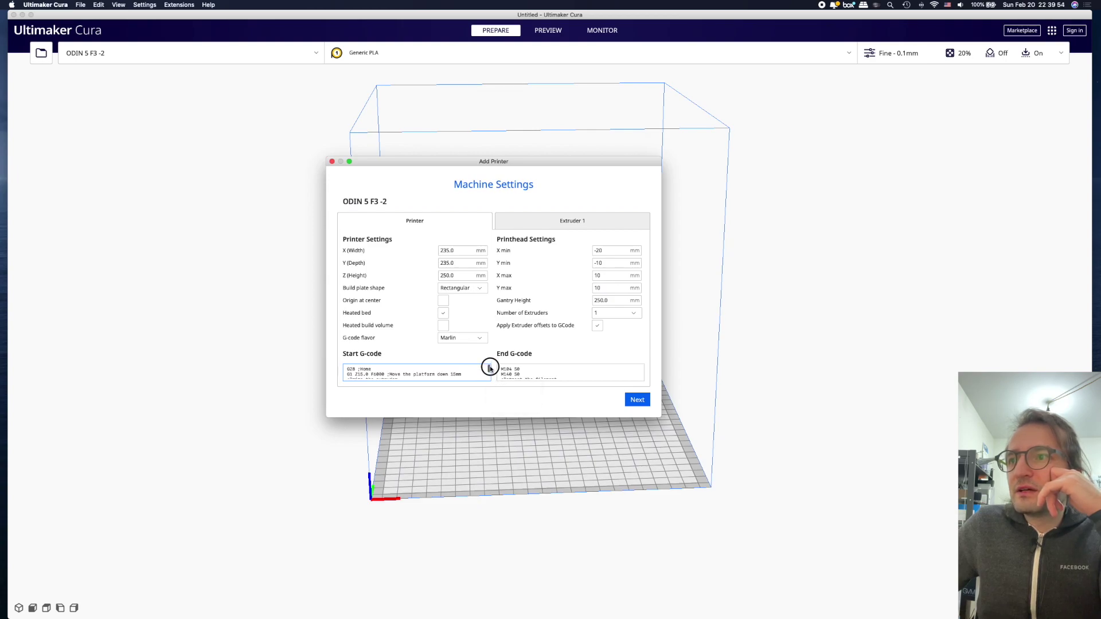
pyautogui.moveTo(490, 378); pyautogui.dragTo(489, 379)
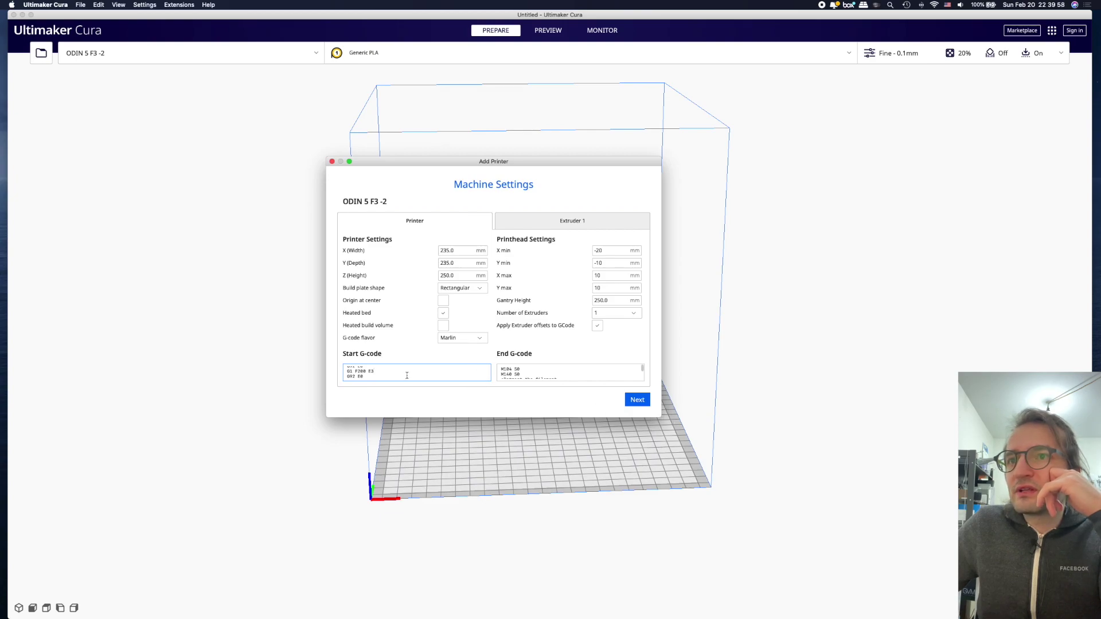
pyautogui.moveTo(406, 374); pyautogui.dragTo(384, 385)
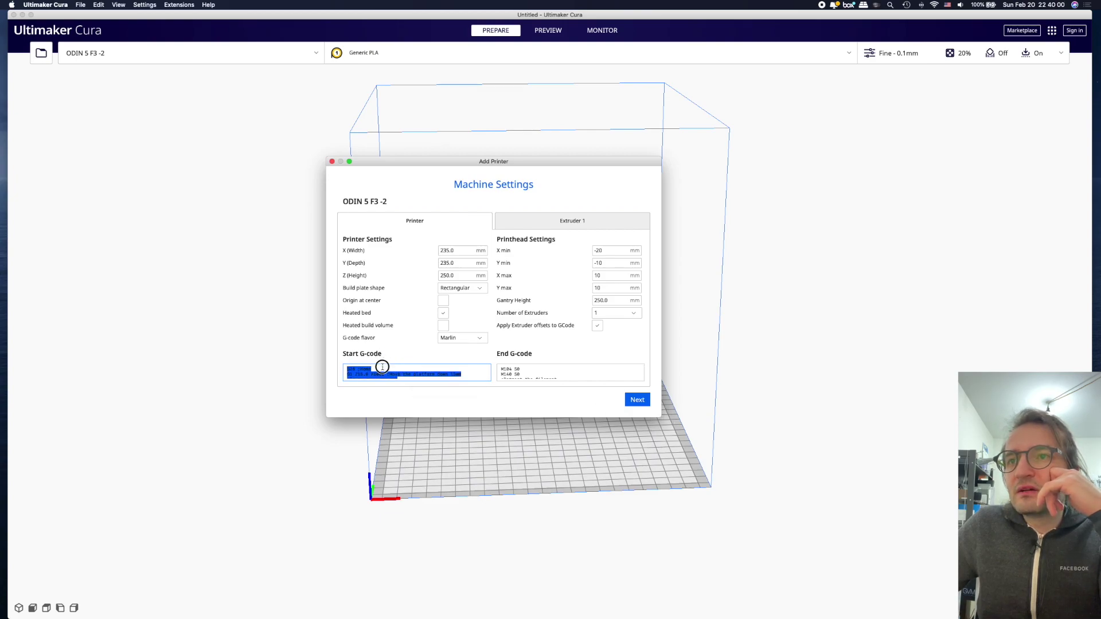
pyautogui.press('super+a')
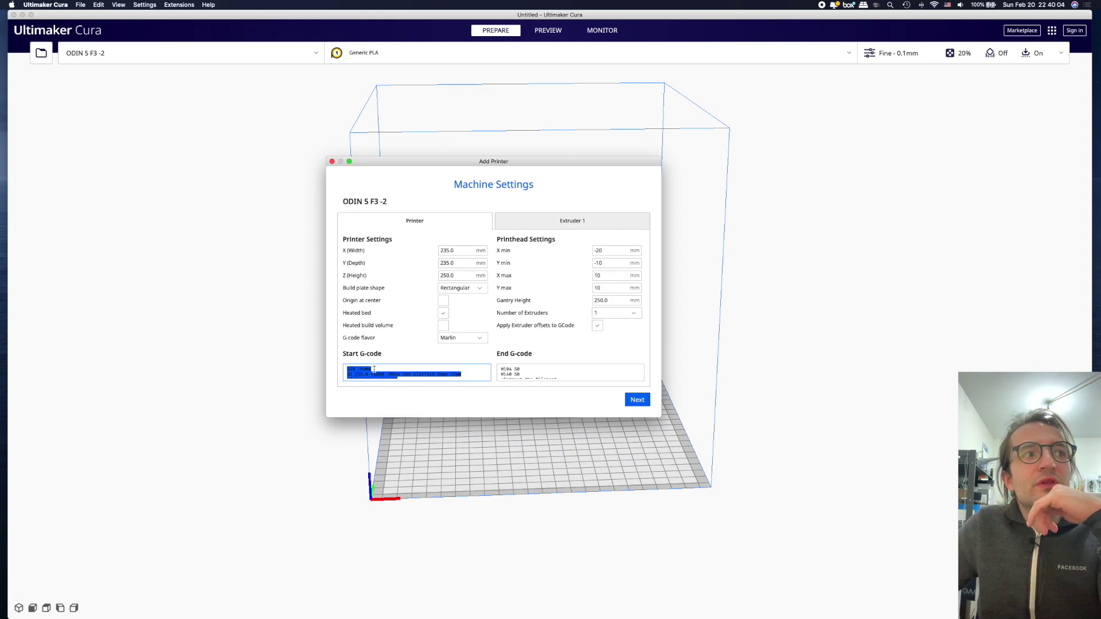
pyautogui.click(379, 376)
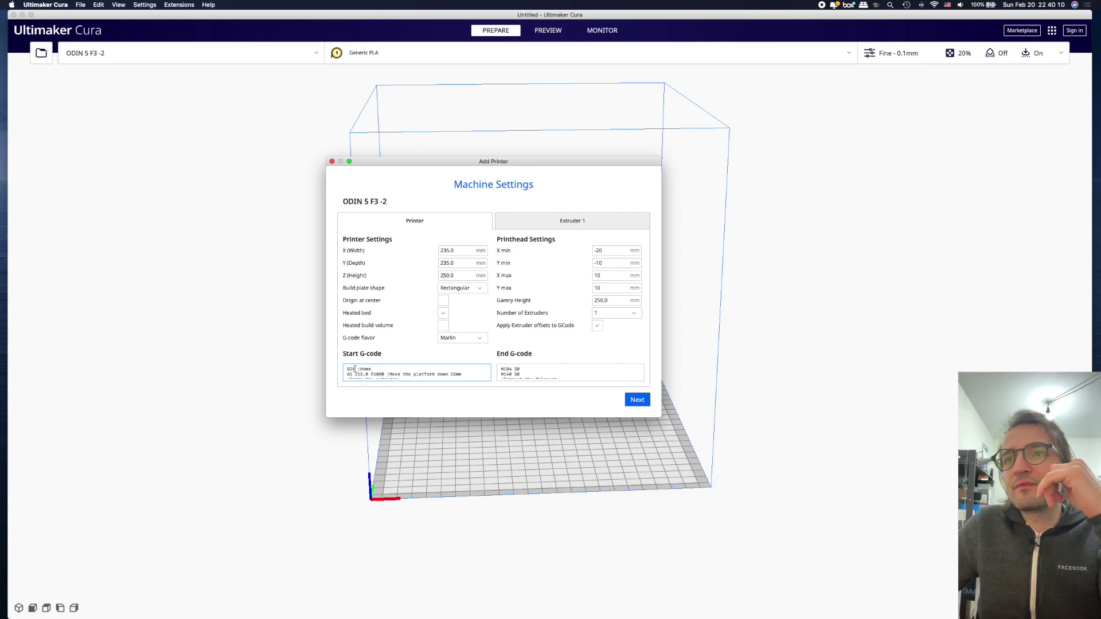
pyautogui.moveTo(354, 370)
pyautogui.mouseDown()
pyautogui.moveTo(401, 381)
pyautogui.moveTo(356, 360)
pyautogui.mouseUp()
pyautogui.click(388, 374)
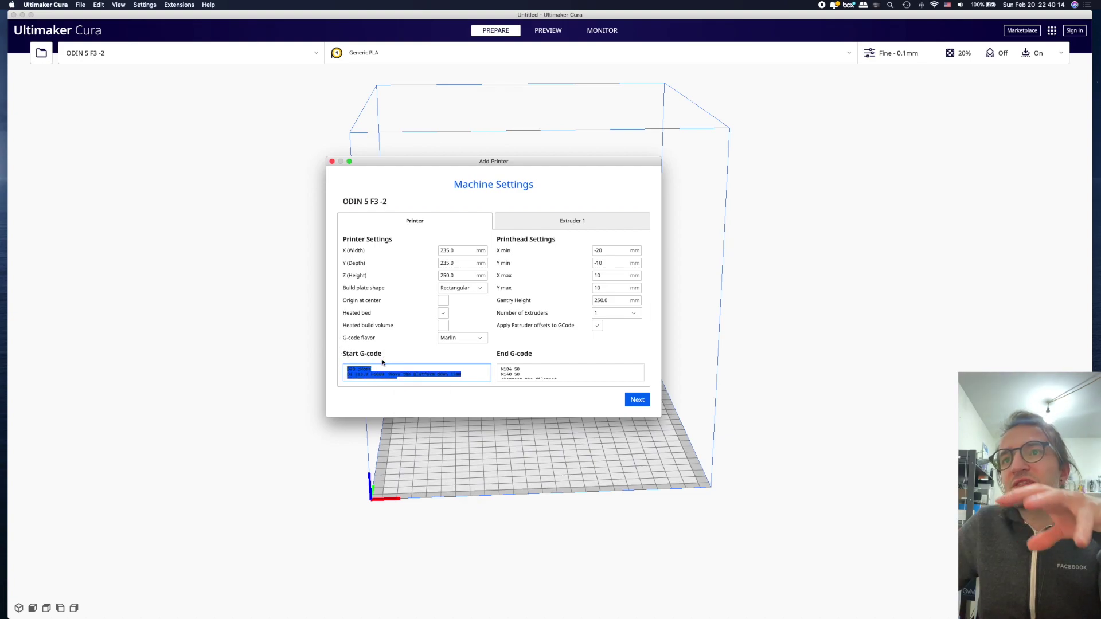
# Replace the Start G-code with the pasted G92 E0 and G28 script
pyautogui.click(518, 374)
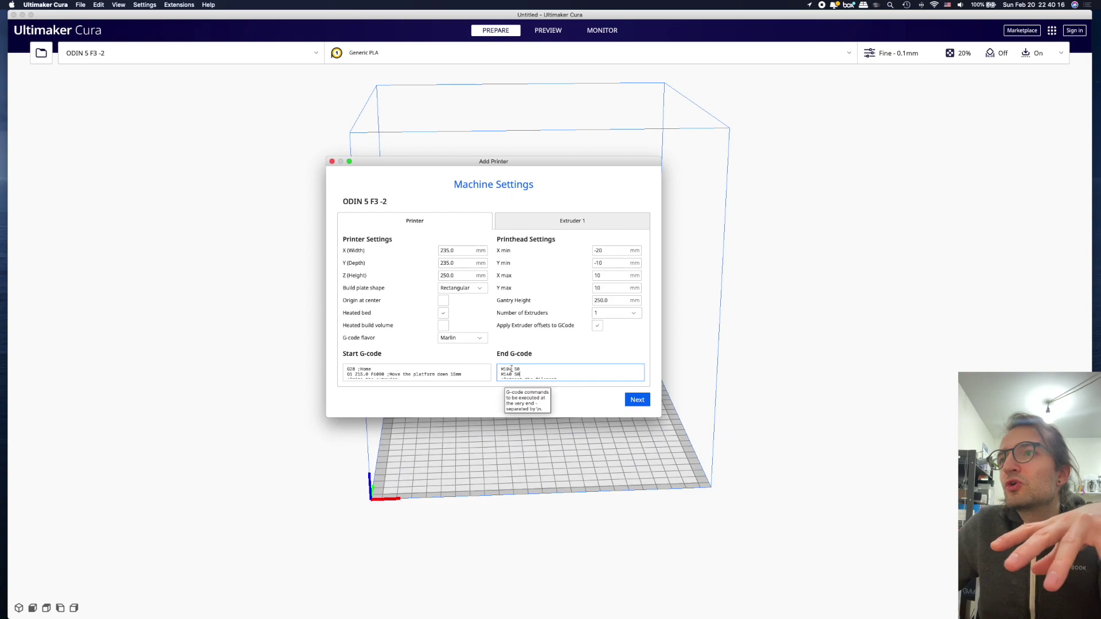
pyautogui.moveTo(518, 374); pyautogui.dragTo(545, 369)
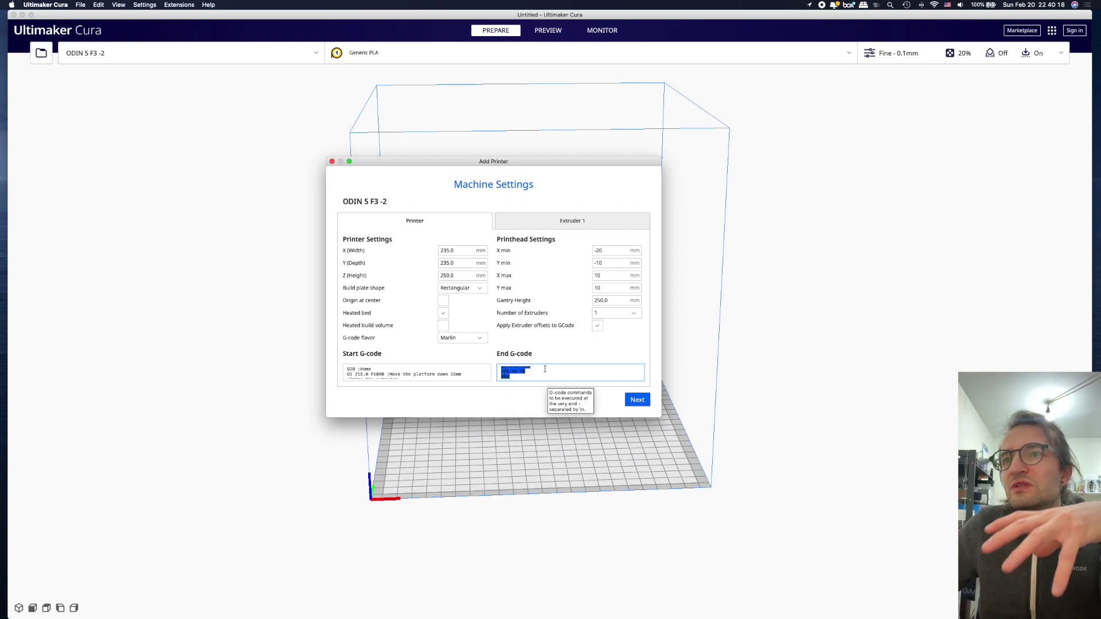
pyautogui.click(407, 376)
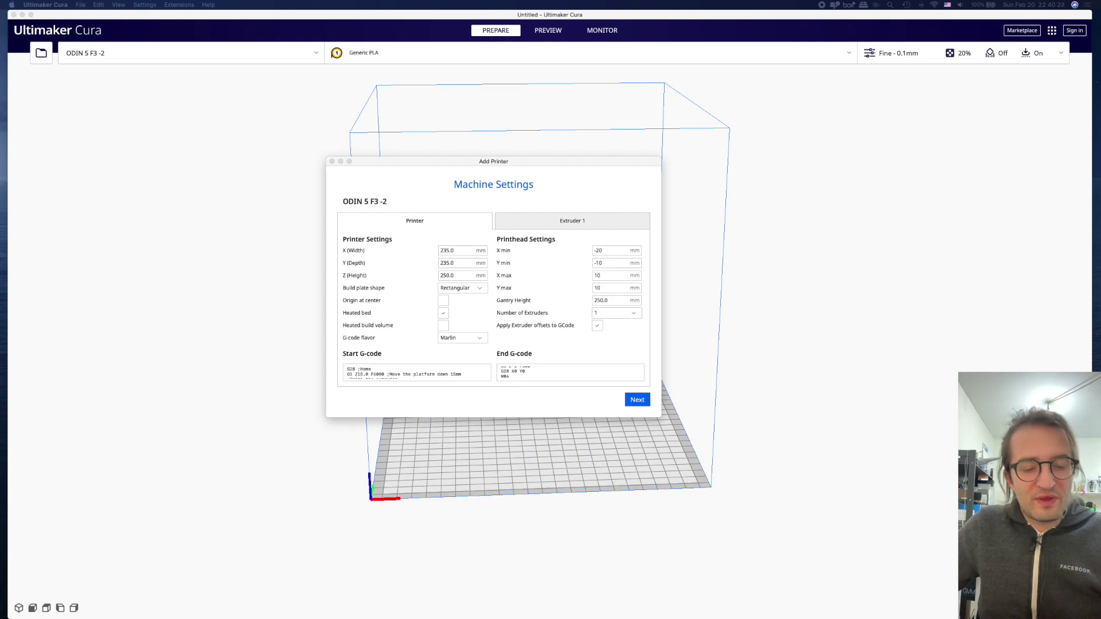
pyautogui.click(396, 369)
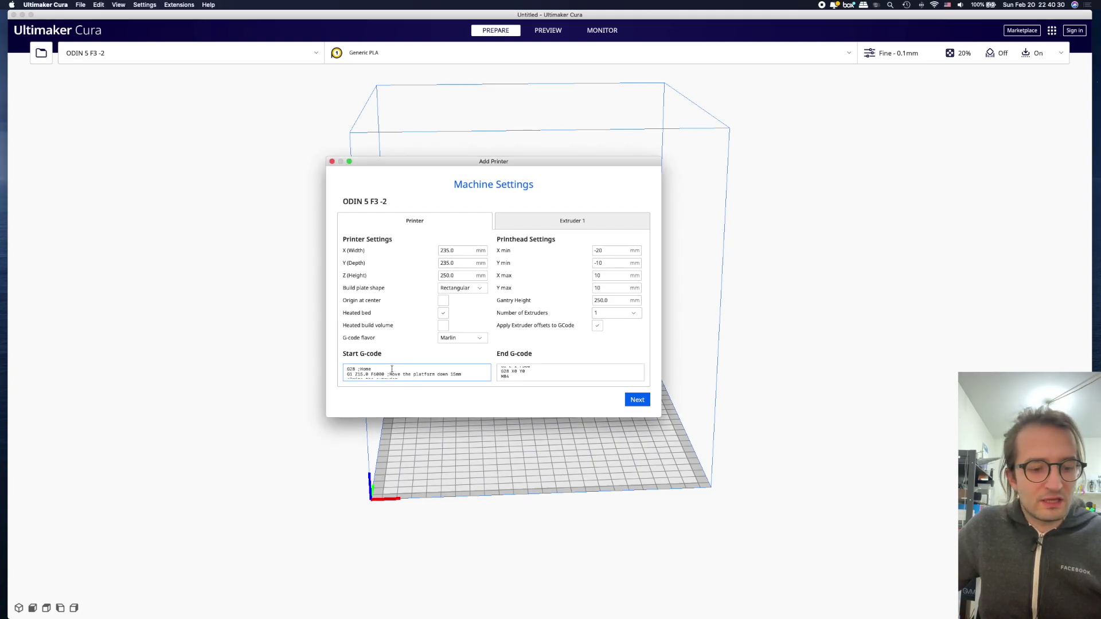
pyautogui.press('super+a')
pyautogui.press('super+v')
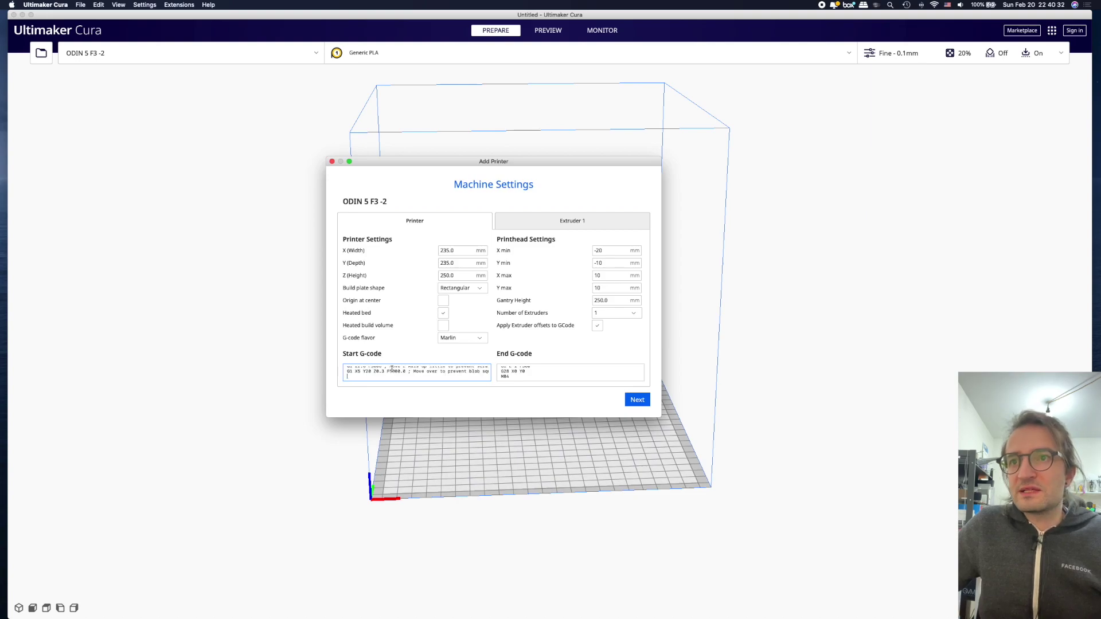
pyautogui.moveTo(391, 374); pyautogui.dragTo(339, 330)
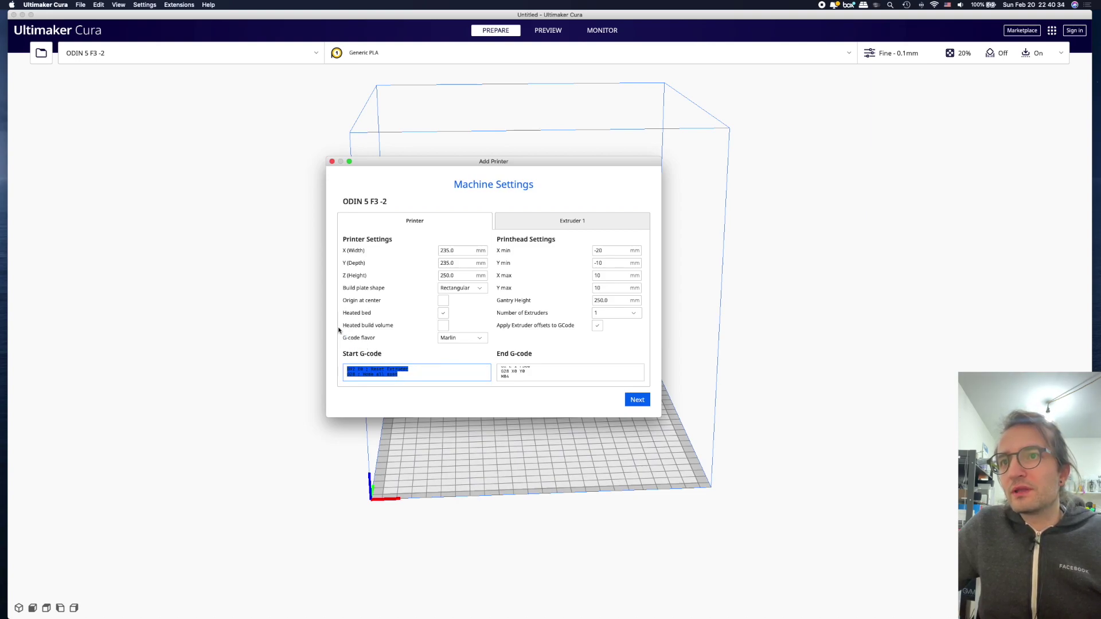
pyautogui.click(396, 367)
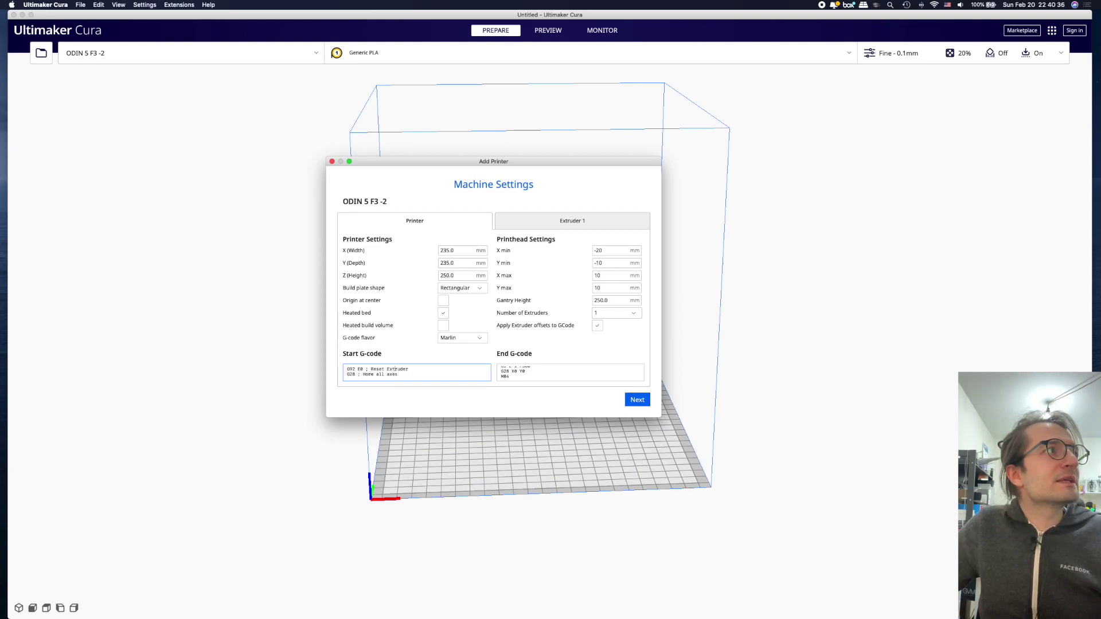
# In the Notes G-code draft, delete the blank line above G1 Z2.0
pyautogui.press('super+Tab')
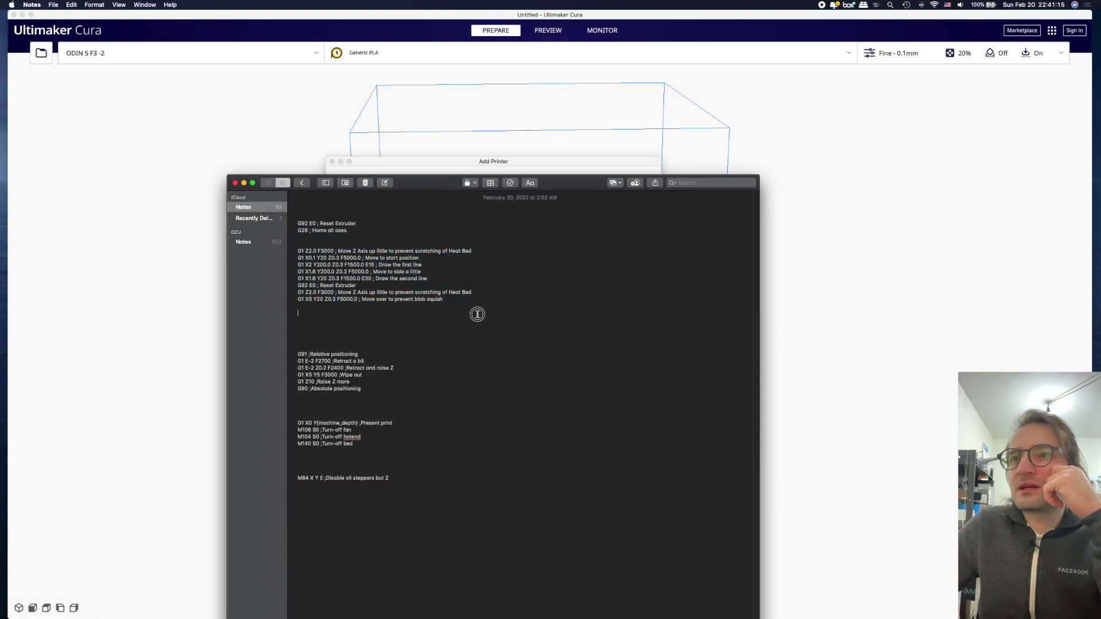
pyautogui.moveTo(476, 312); pyautogui.dragTo(294, 226)
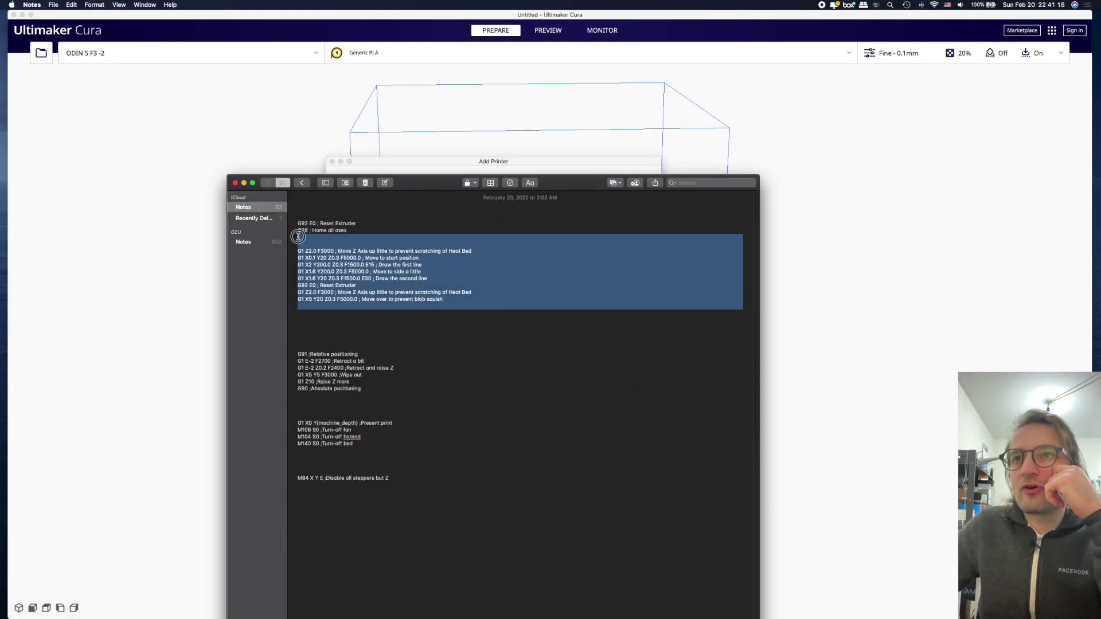
pyautogui.click(365, 208)
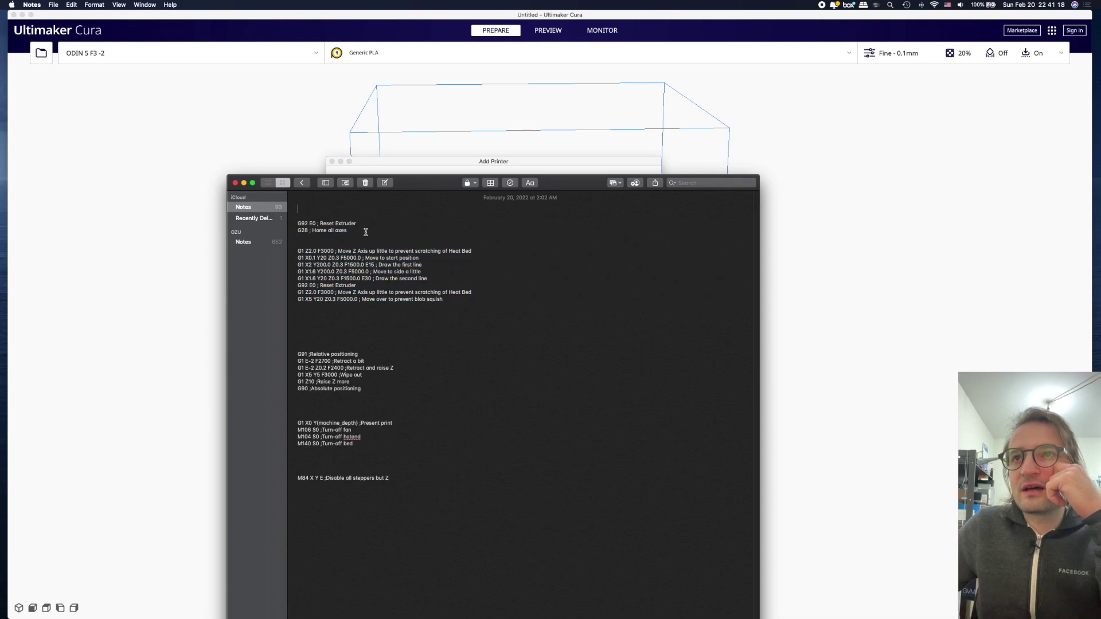
pyautogui.moveTo(359, 226); pyautogui.dragTo(394, 297)
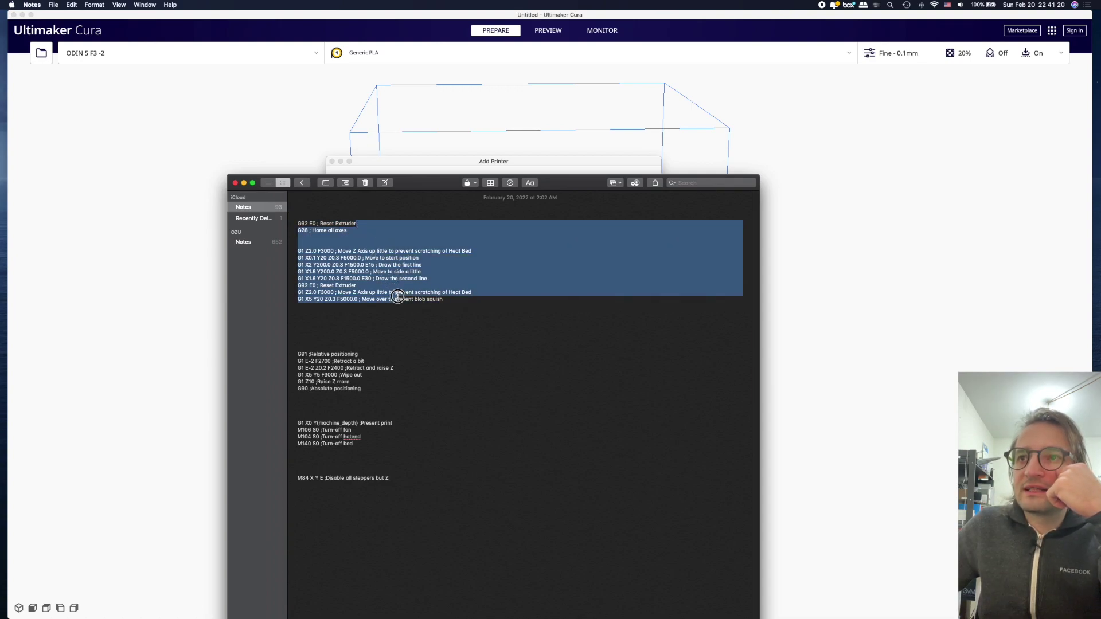
pyautogui.click(363, 227)
pyautogui.tripleClick(363, 223)
pyautogui.click(366, 239)
pyautogui.moveTo(366, 239); pyautogui.dragTo(263, 222)
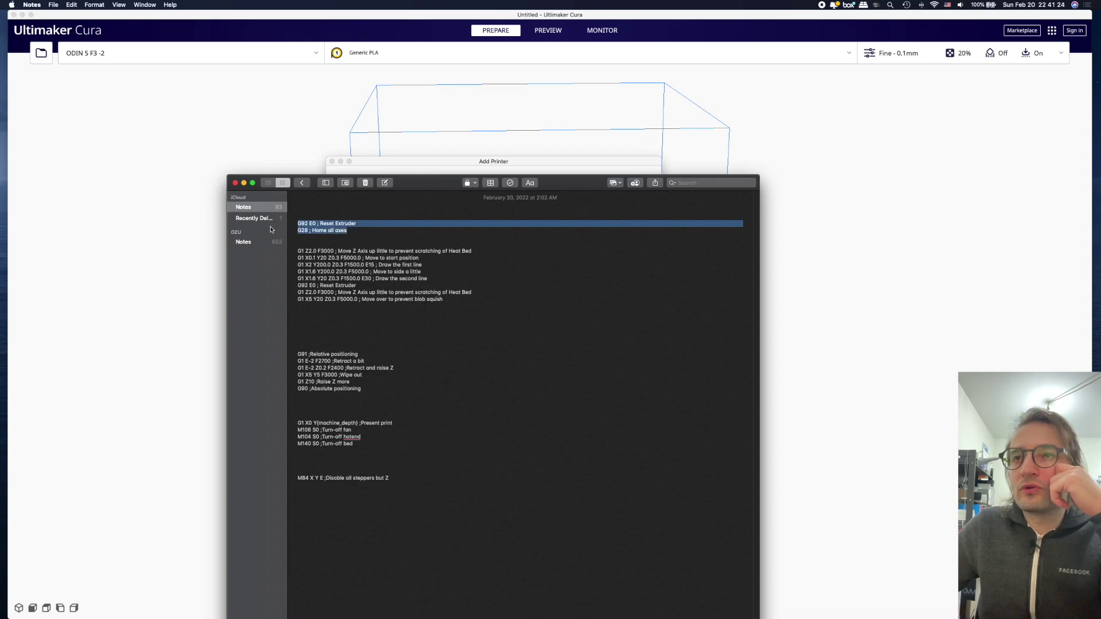
pyautogui.click(313, 243)
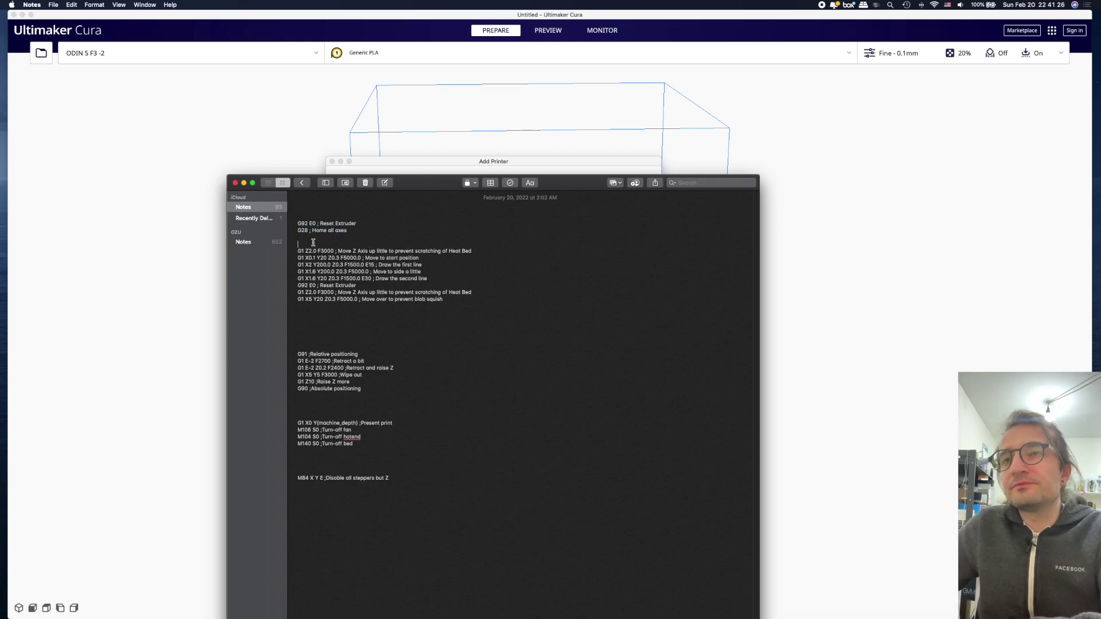
pyautogui.press('BackSpace')
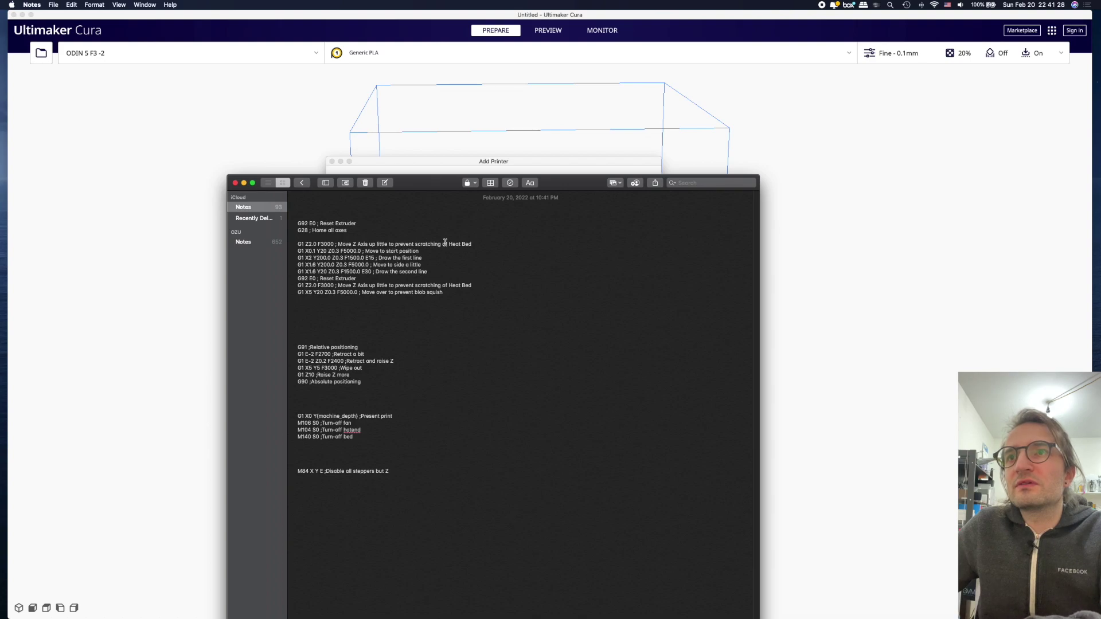
# Review the start G-code purge-line moves line by line, then return to Cura
pyautogui.click(483, 242)
pyautogui.moveTo(483, 242); pyautogui.dragTo(296, 246)
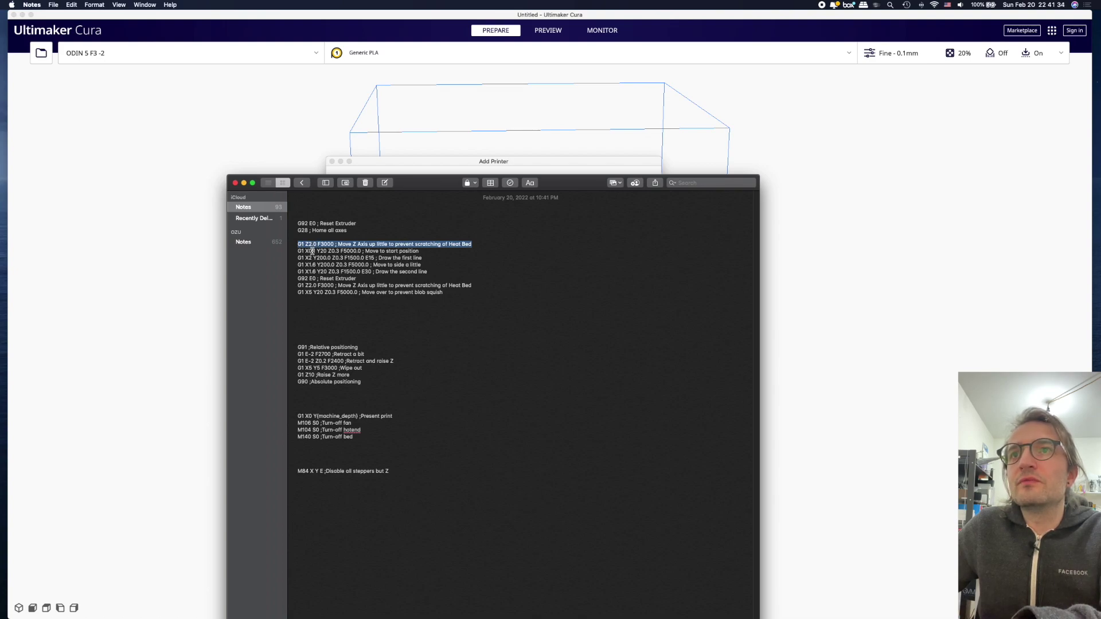
pyautogui.moveTo(319, 244); pyautogui.dragTo(334, 244)
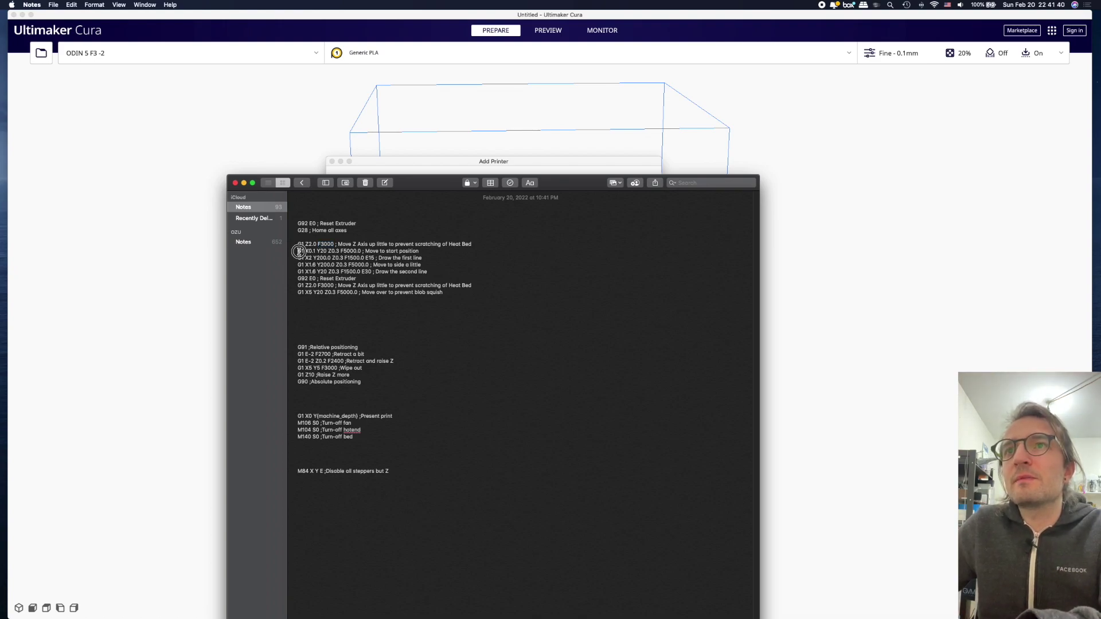
pyautogui.click(298, 251)
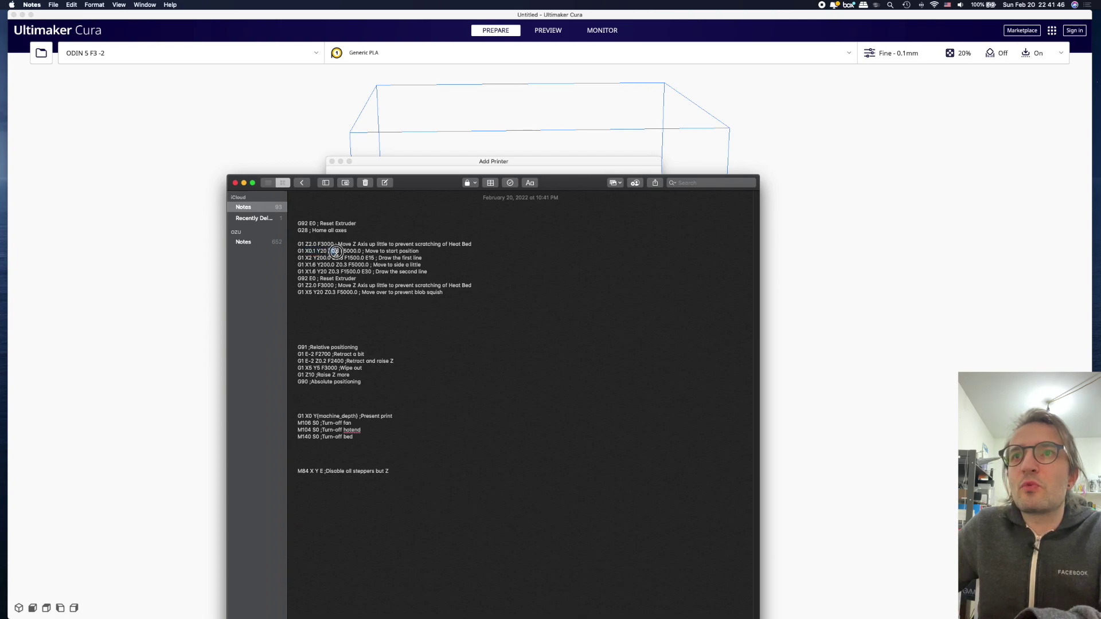
pyautogui.moveTo(440, 252); pyautogui.dragTo(298, 252)
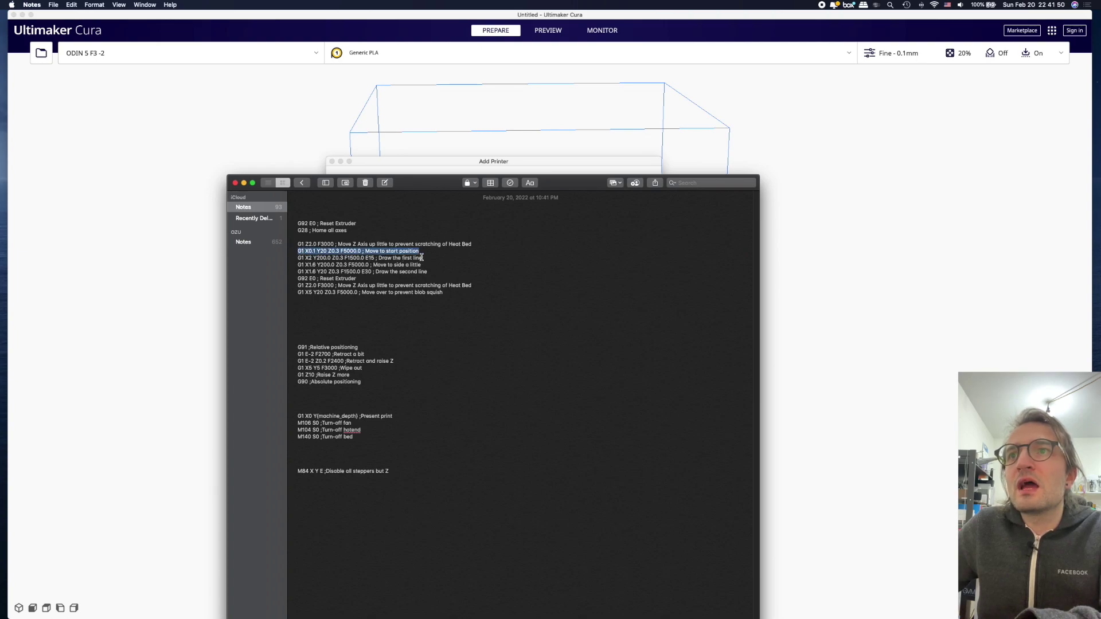
pyautogui.moveTo(423, 258); pyautogui.dragTo(298, 256)
pyautogui.moveTo(422, 264); pyautogui.dragTo(315, 265)
pyautogui.moveTo(431, 274); pyautogui.dragTo(299, 273)
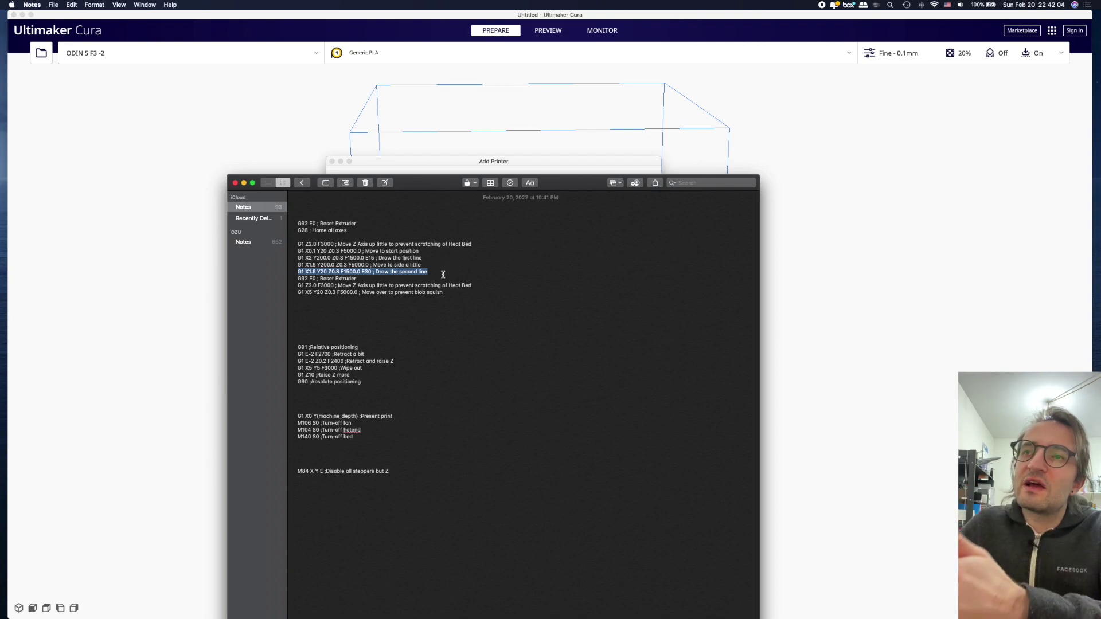
pyautogui.click(354, 285)
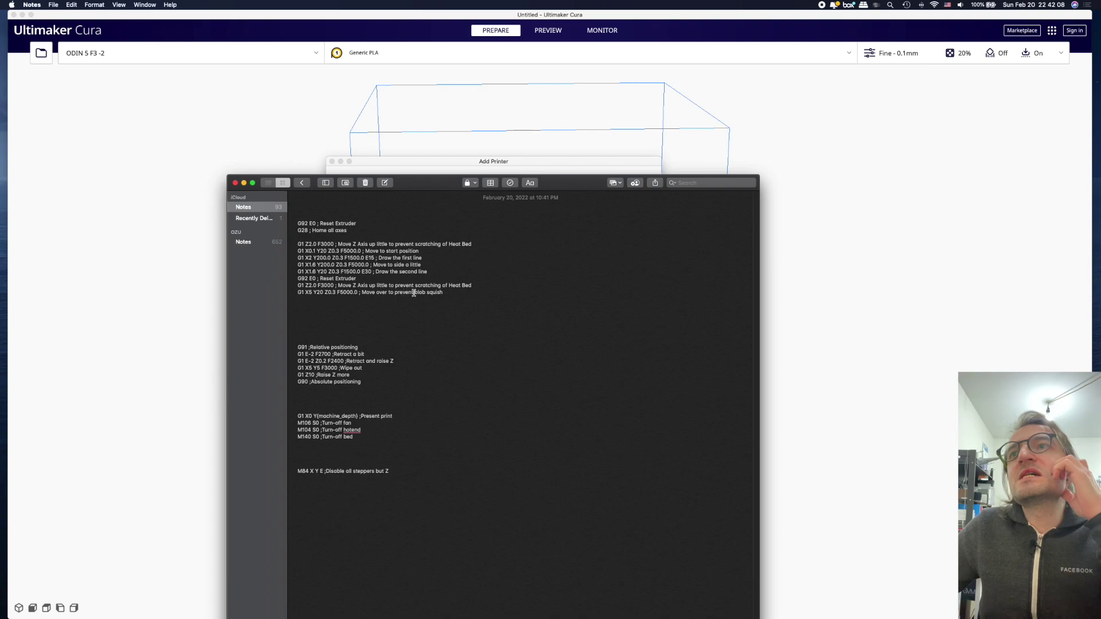
pyautogui.moveTo(487, 287); pyautogui.dragTo(296, 288)
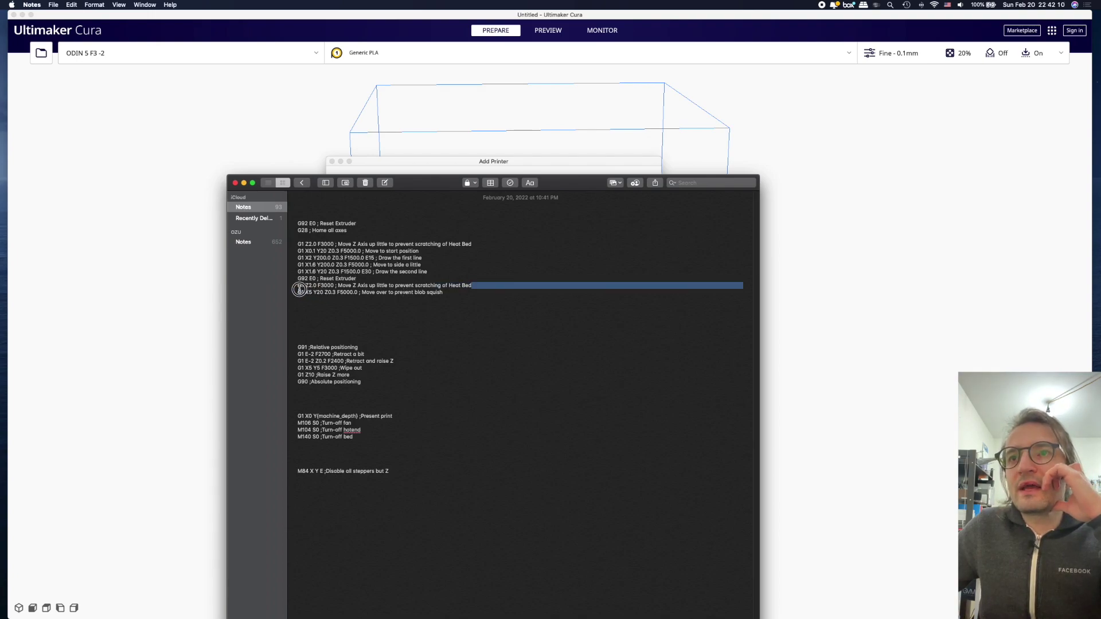
pyautogui.moveTo(447, 294); pyautogui.dragTo(300, 292)
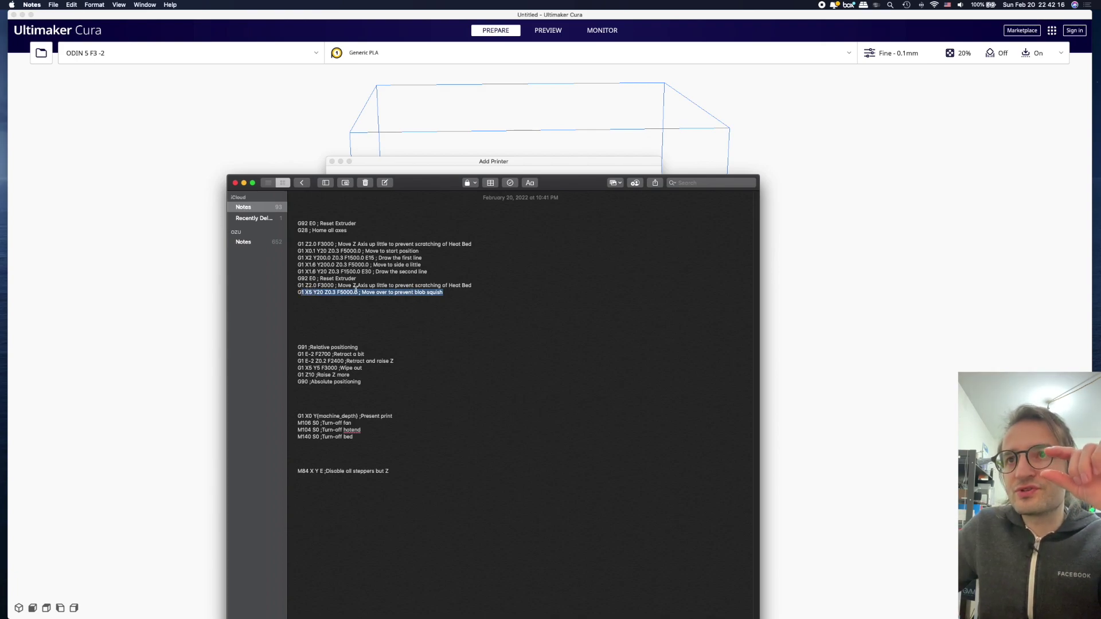
pyautogui.click(350, 301)
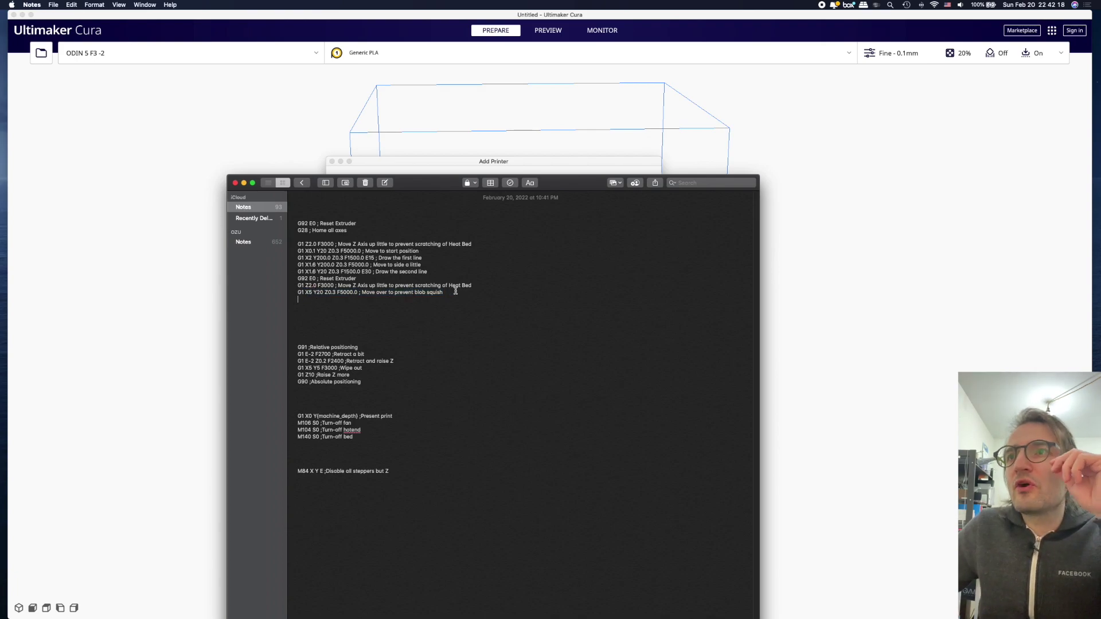
pyautogui.moveTo(456, 292); pyautogui.dragTo(303, 295)
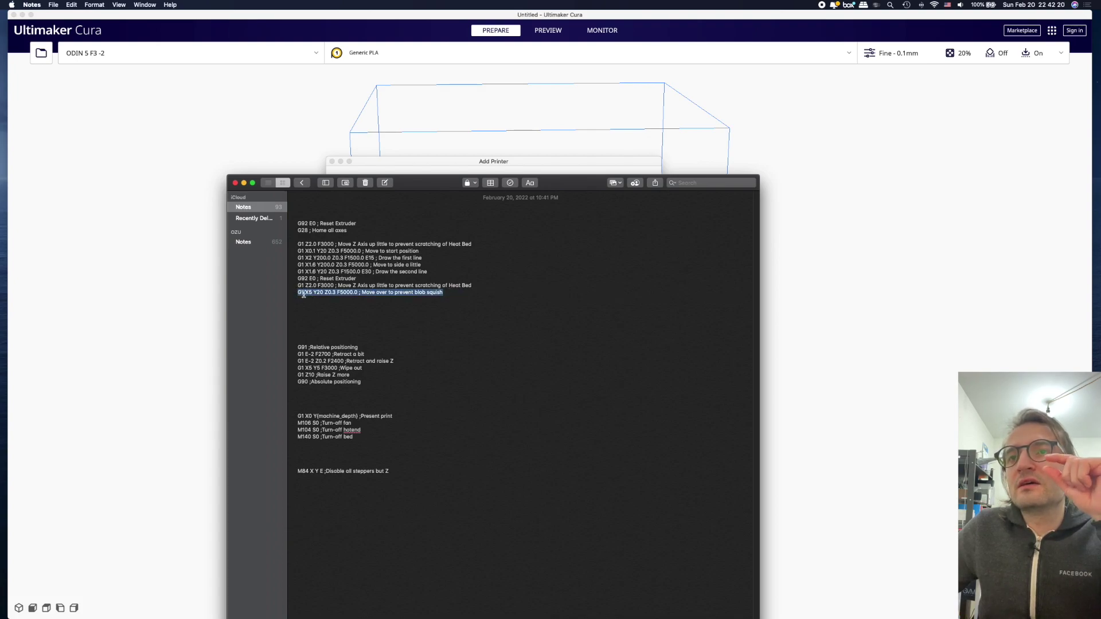
pyautogui.moveTo(314, 299); pyautogui.dragTo(319, 315)
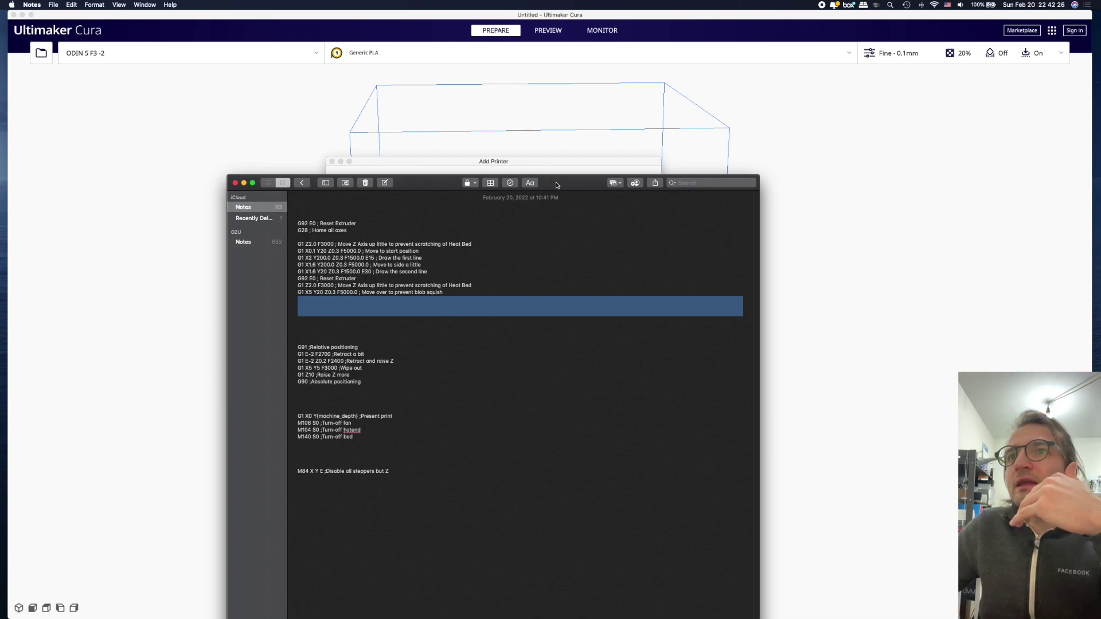
pyautogui.press('super+Tab')
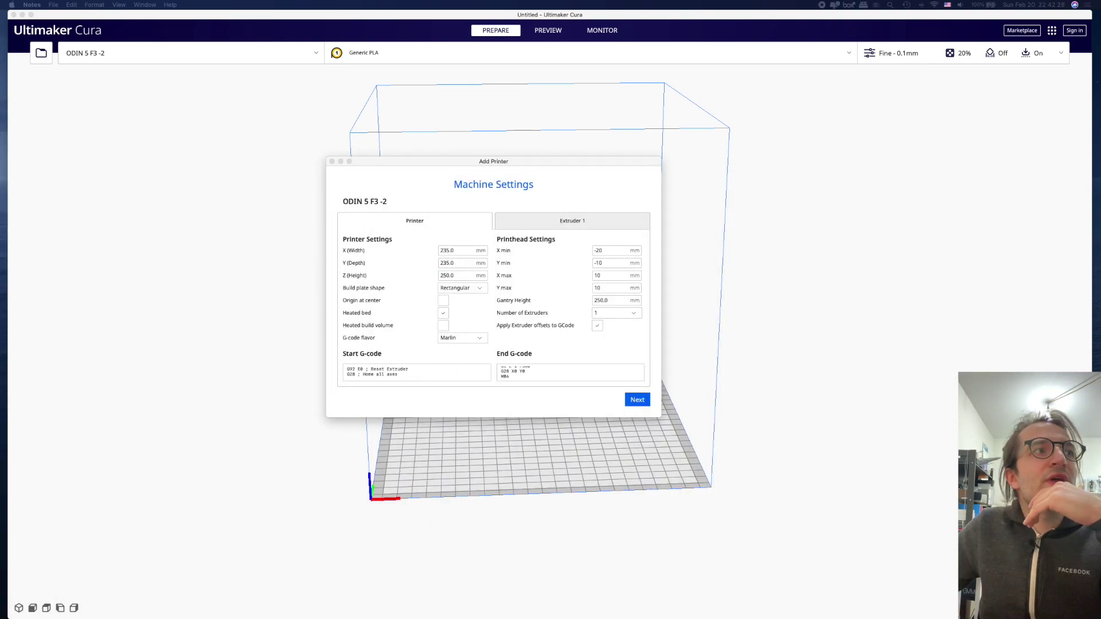
# Paste the M84 disable-steppers line into Cura's End G-code and reselect the end block in Notes
pyautogui.click(550, 369)
pyautogui.rightClick(550, 370)
pyautogui.click(554, 377)
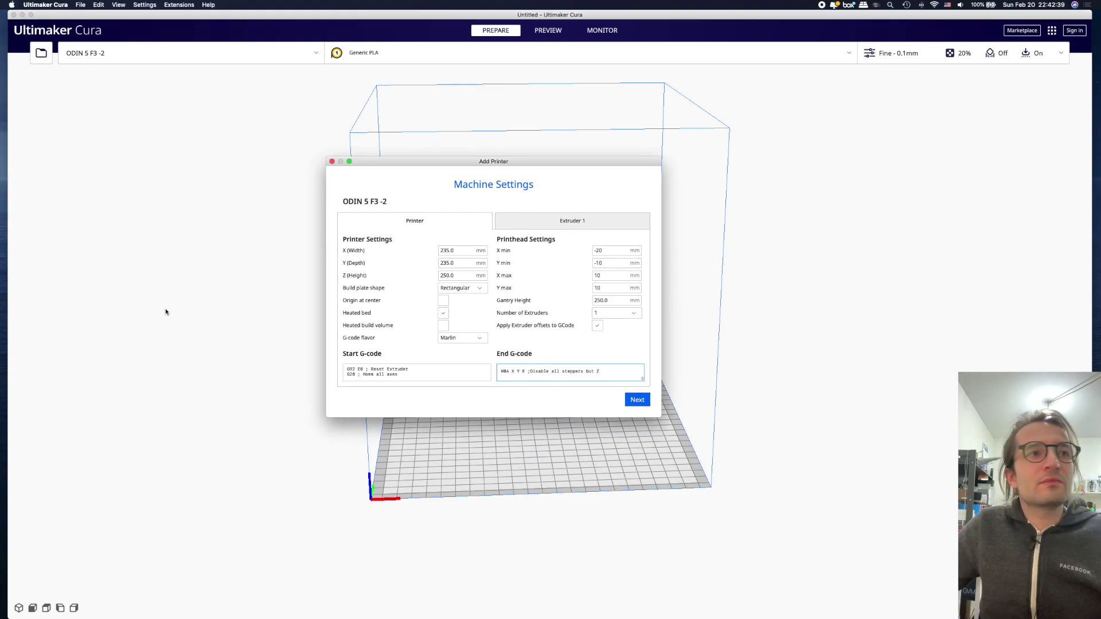
pyautogui.press('super+Tab')
pyautogui.moveTo(287, 239); pyautogui.dragTo(363, 353)
# Review the retract, wipe and absolute positioning lines of the end G-code
pyautogui.click(364, 354)
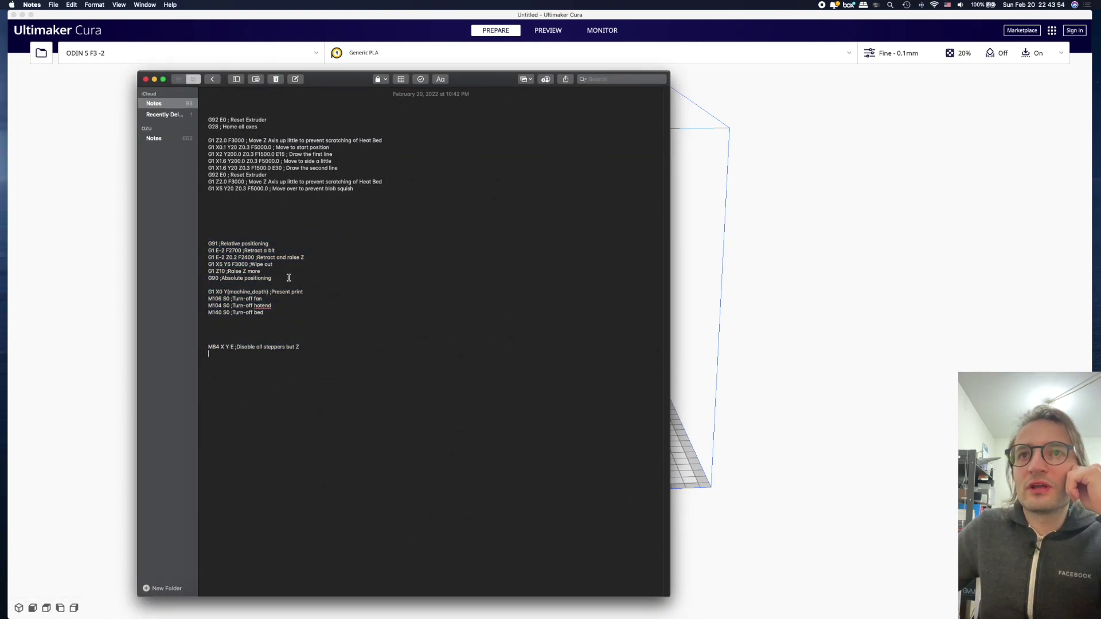
pyautogui.click(292, 250)
pyautogui.click(313, 260)
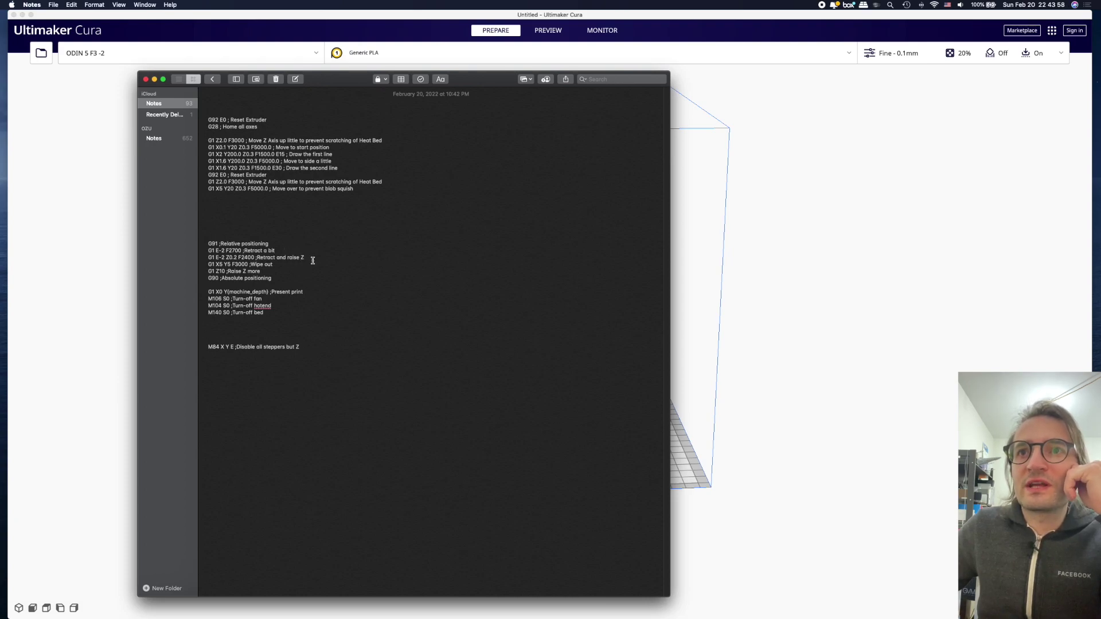
pyautogui.click(306, 265)
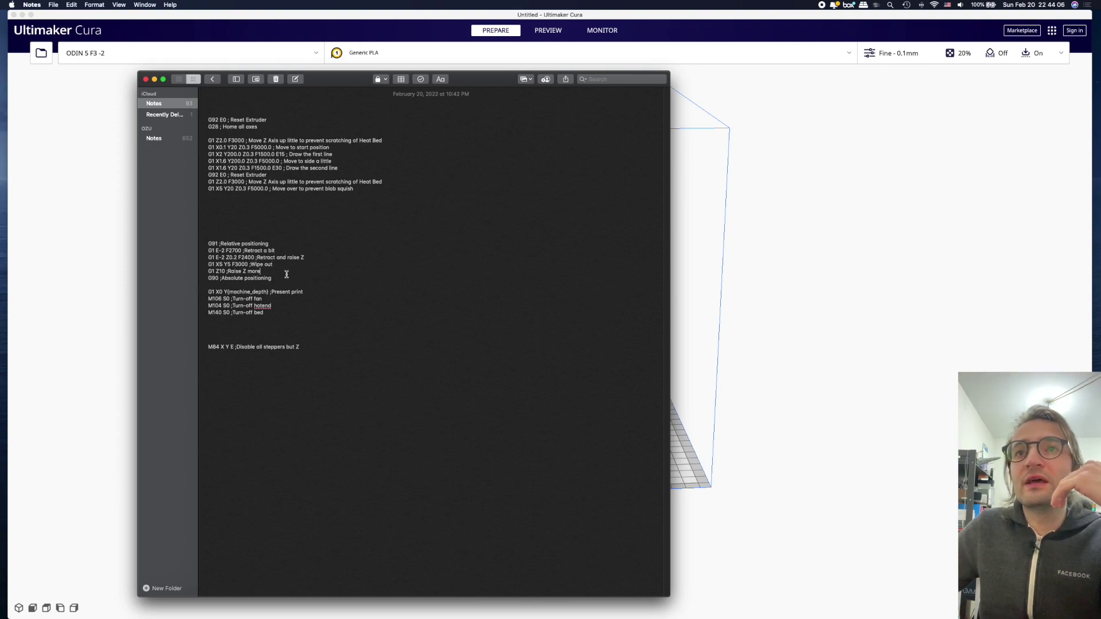
pyautogui.moveTo(261, 271); pyautogui.dragTo(202, 264)
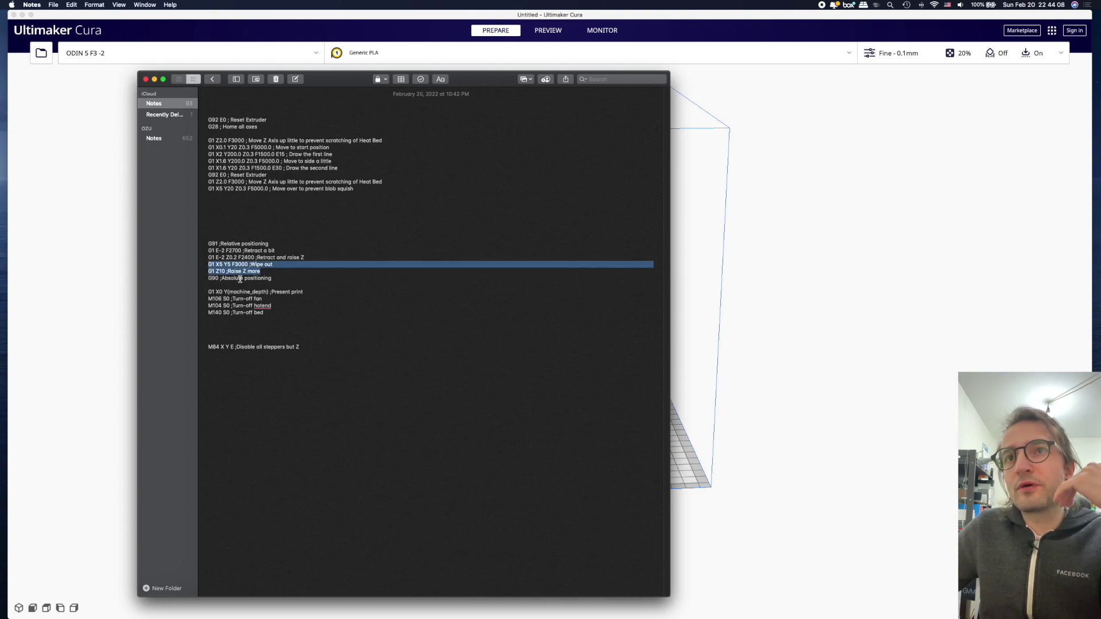
pyautogui.moveTo(326, 279); pyautogui.dragTo(210, 279)
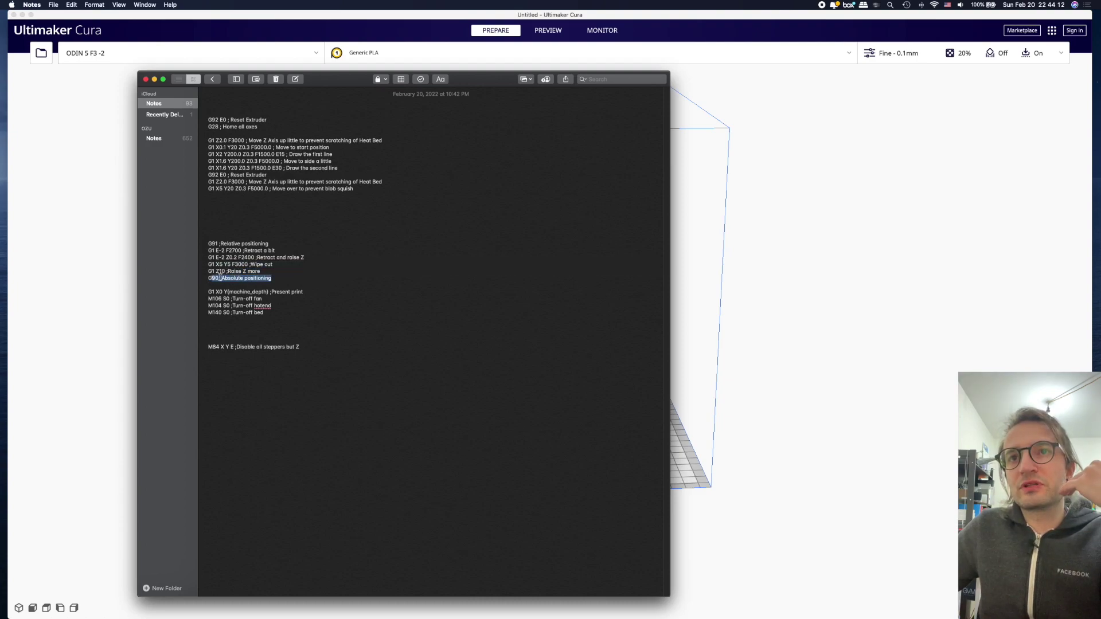
pyautogui.click(339, 284)
# Delete the blank lines between the bed-off line and M84
pyautogui.moveTo(276, 320); pyautogui.dragTo(193, 301)
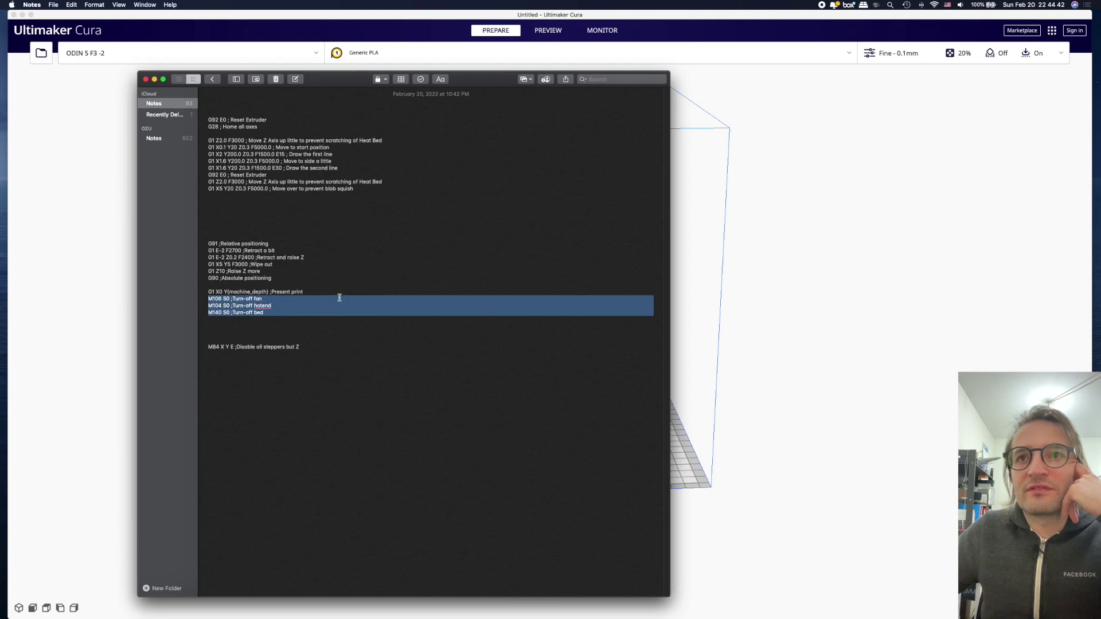
pyautogui.click(287, 314)
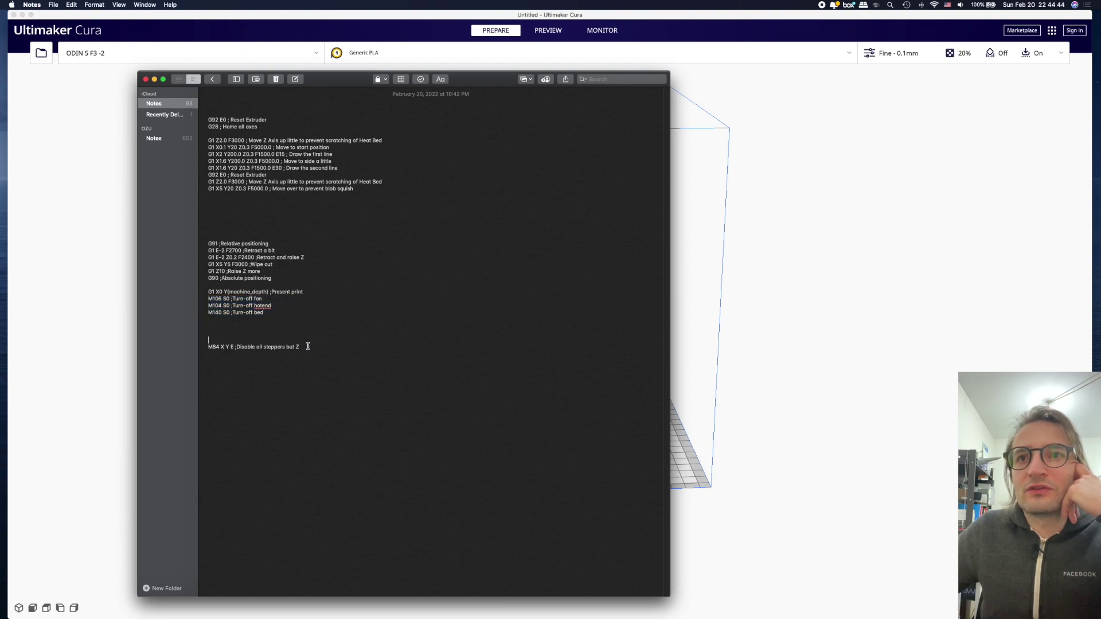
pyautogui.moveTo(308, 338); pyautogui.dragTo(311, 328)
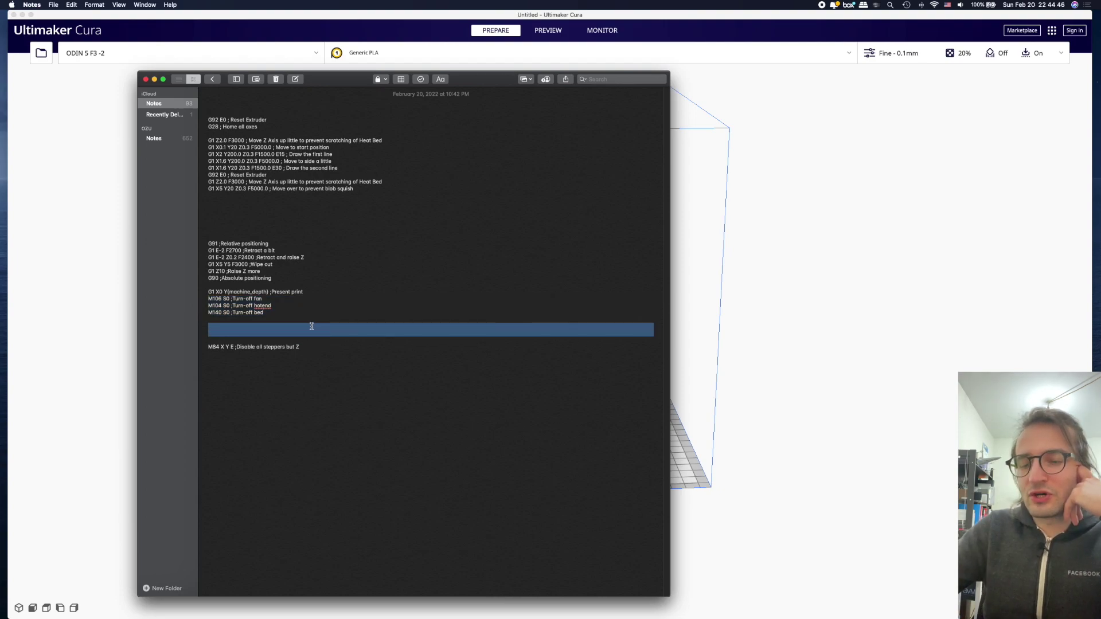
pyautogui.press('BackSpace')
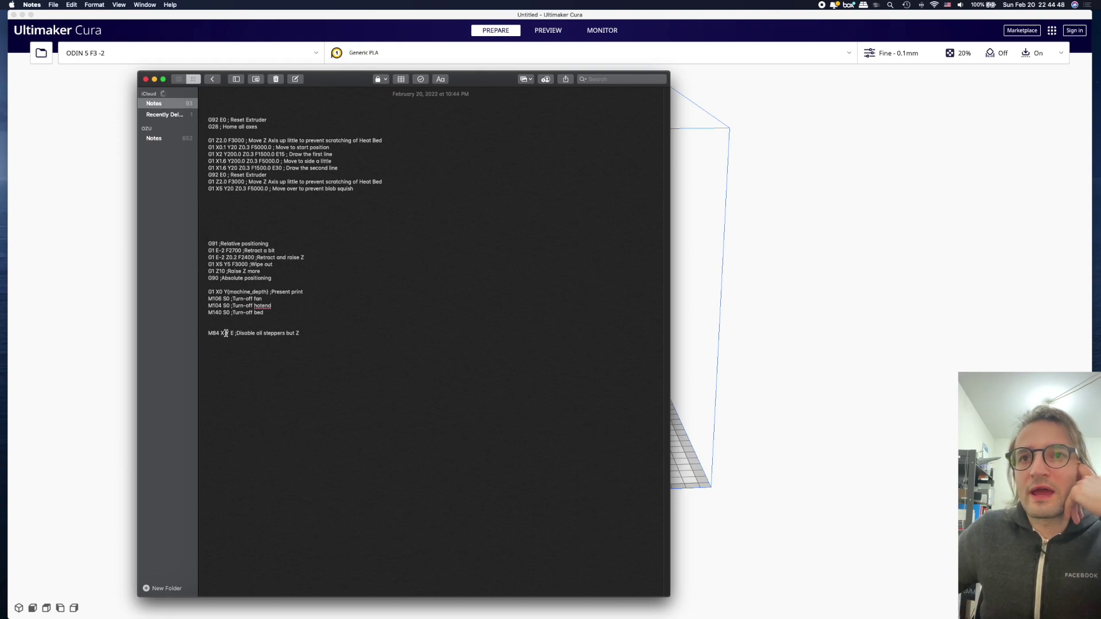
pyautogui.moveTo(298, 338); pyautogui.dragTo(273, 331)
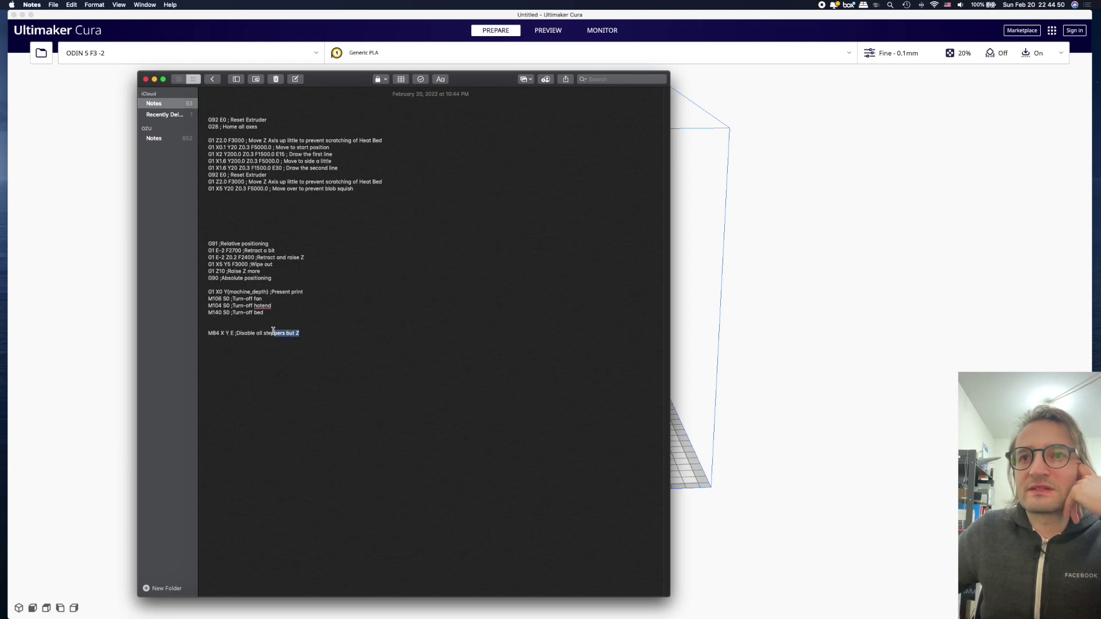
pyautogui.click(329, 324)
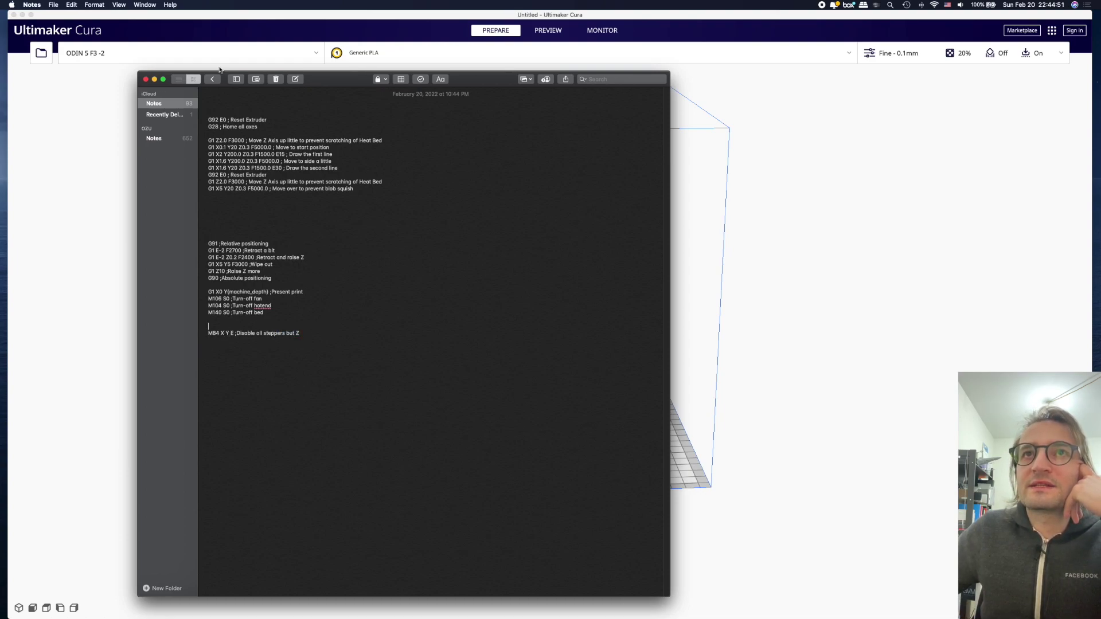
# Close the note and replace the End G-code with the copied commands
pyautogui.click(146, 79)
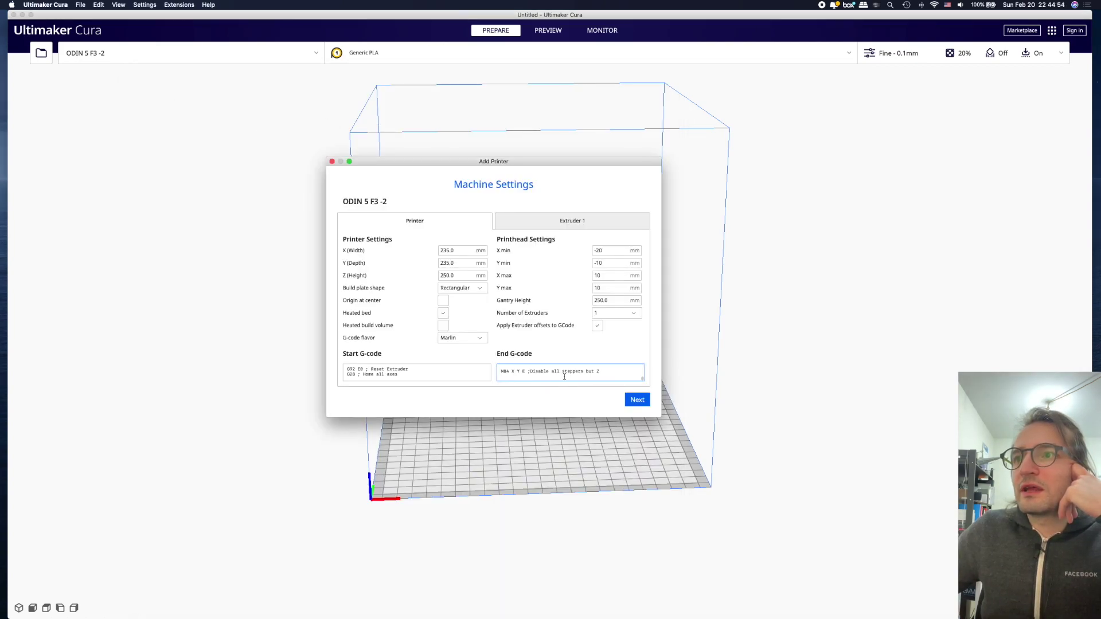
pyautogui.press('super+a')
pyautogui.press('super+v')
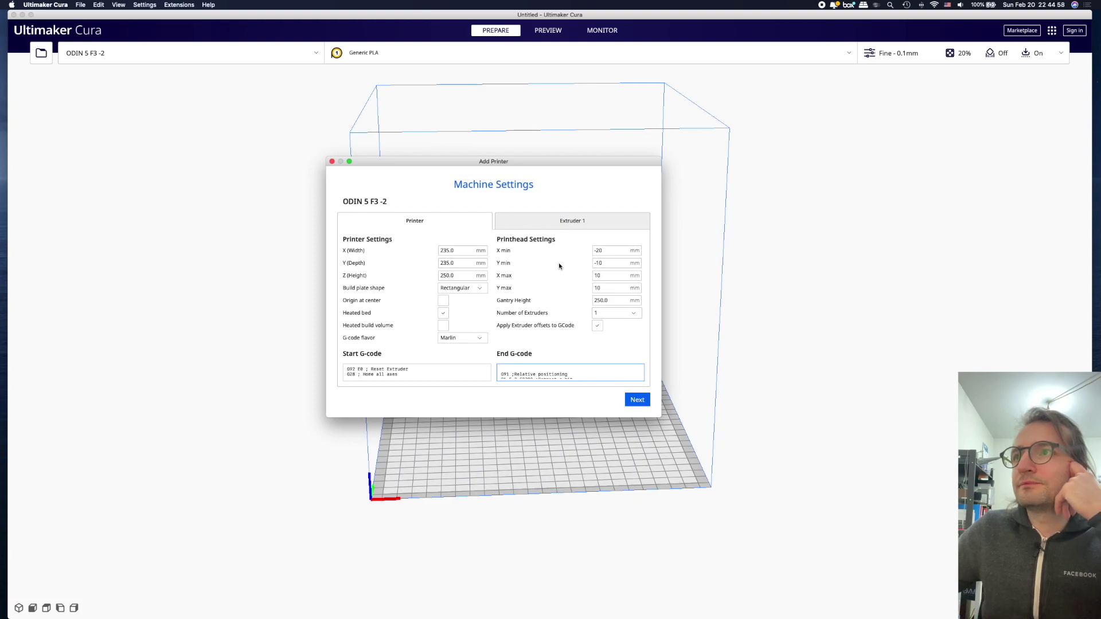
# Change Extruder 1's compatible material diameter from 2.85 to 1.75 mm
pyautogui.click(562, 226)
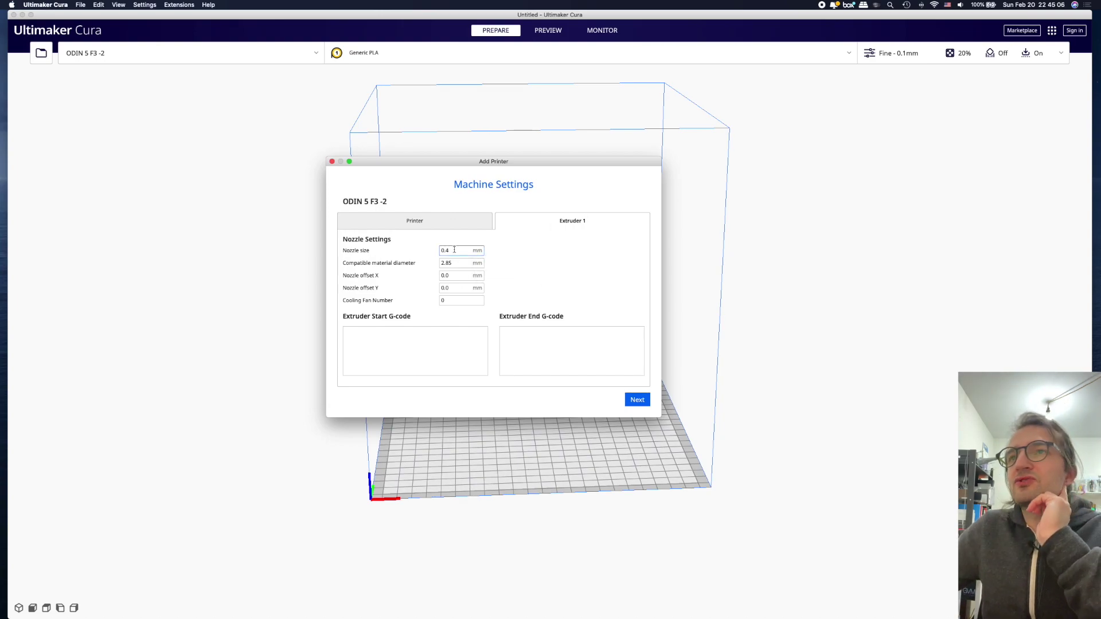
pyautogui.doubleClick(456, 263)
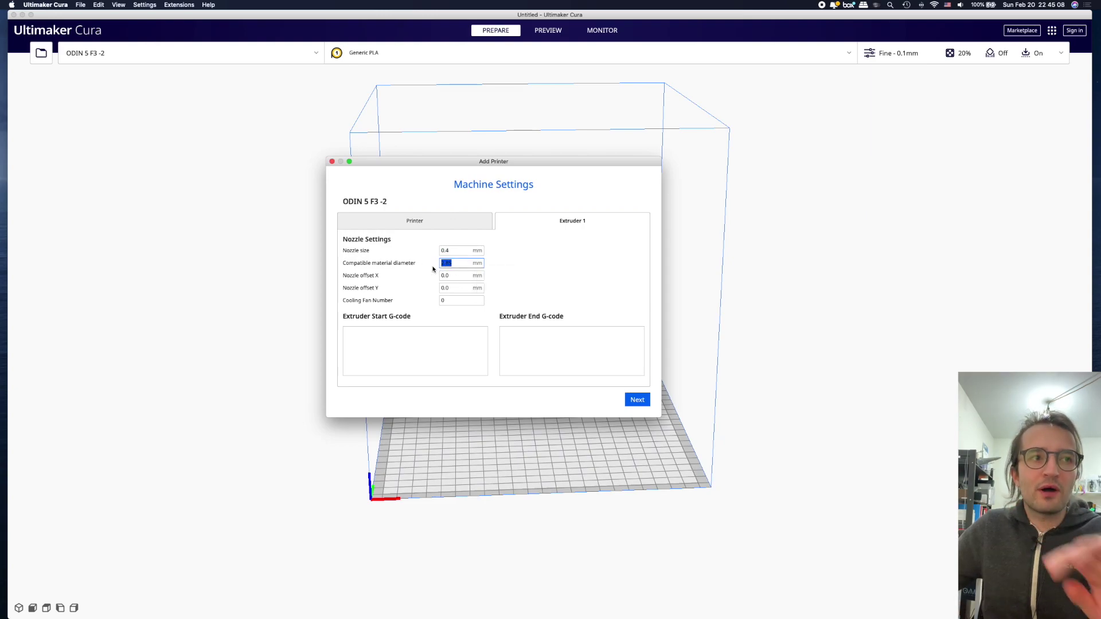
pyautogui.write('1.75')
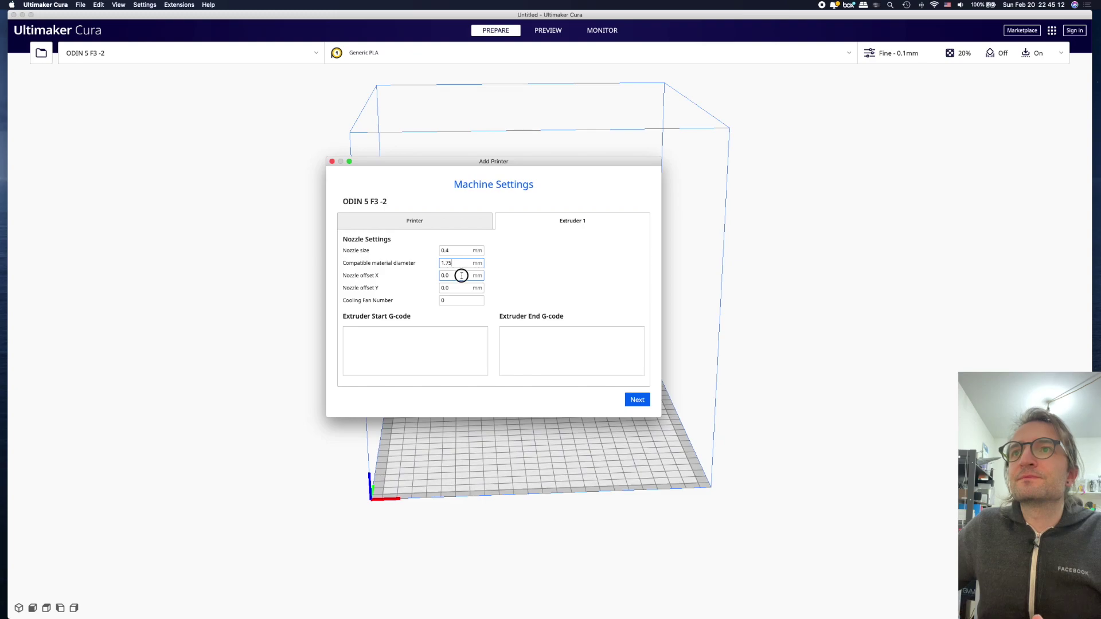
pyautogui.click(461, 301)
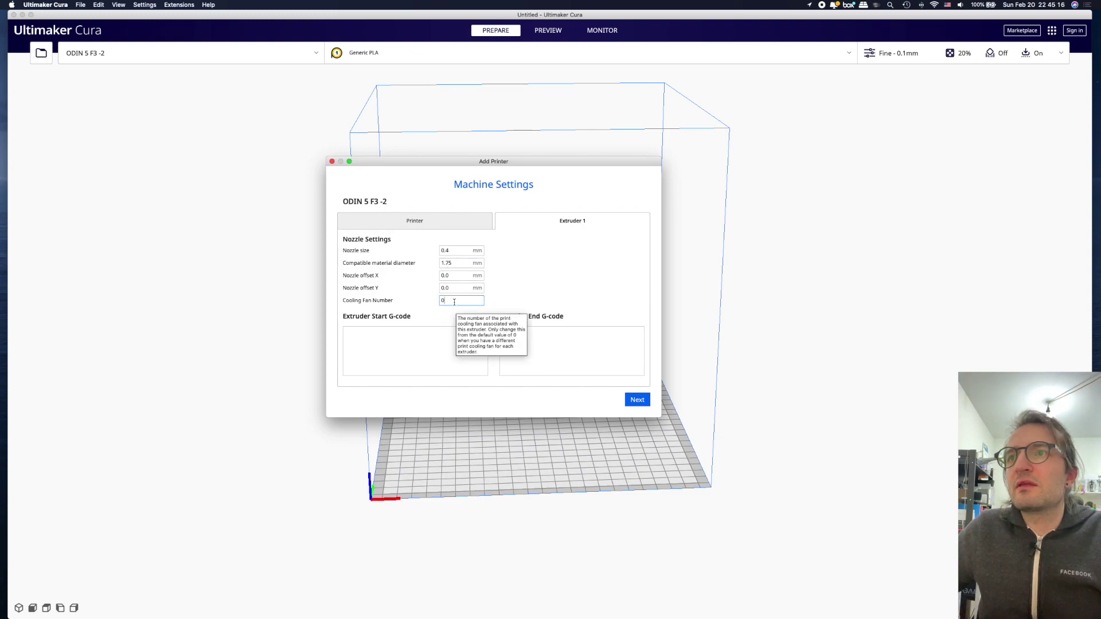
pyautogui.click(639, 400)
pyautogui.click(466, 376)
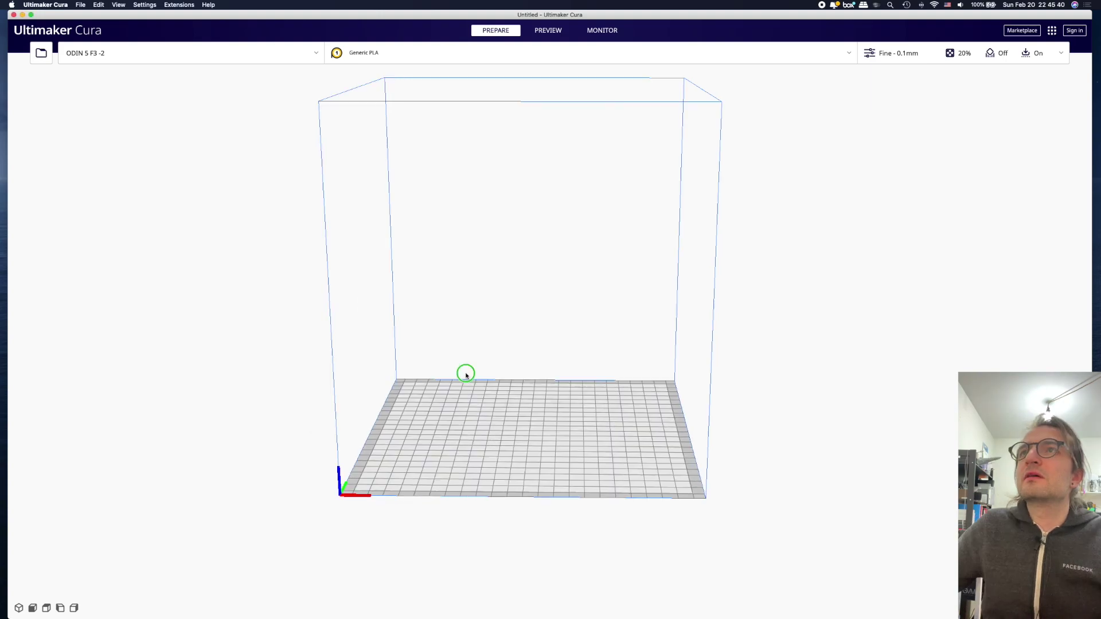
pyautogui.moveTo(466, 376); pyautogui.dragTo(509, 343, button='right')
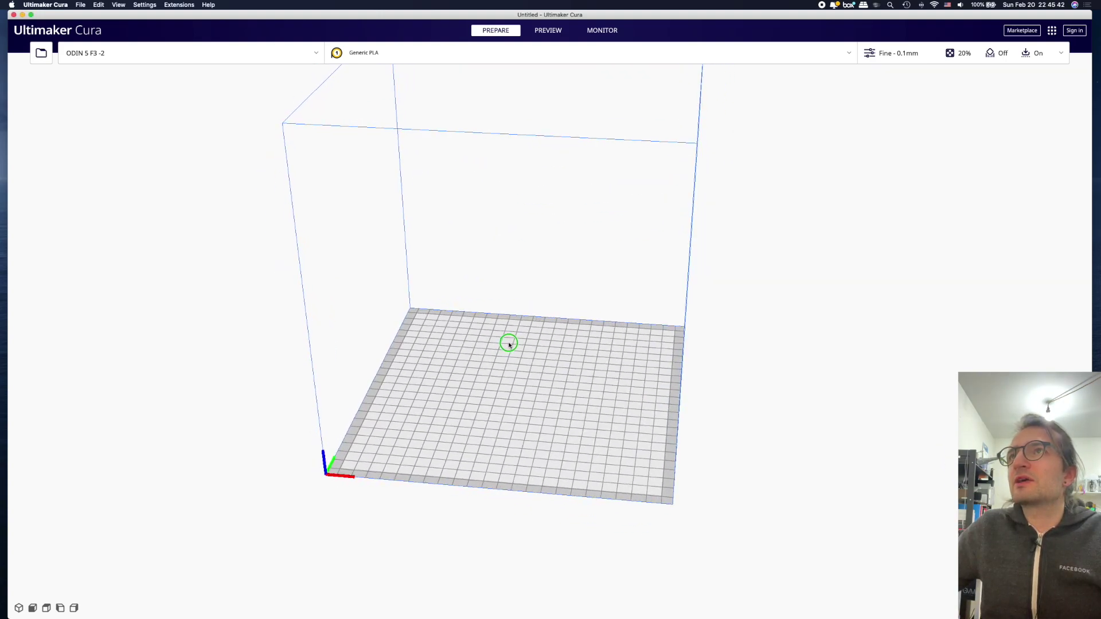
pyautogui.scroll(-2, 511, 340)
pyautogui.scroll(-3, 511, 337)
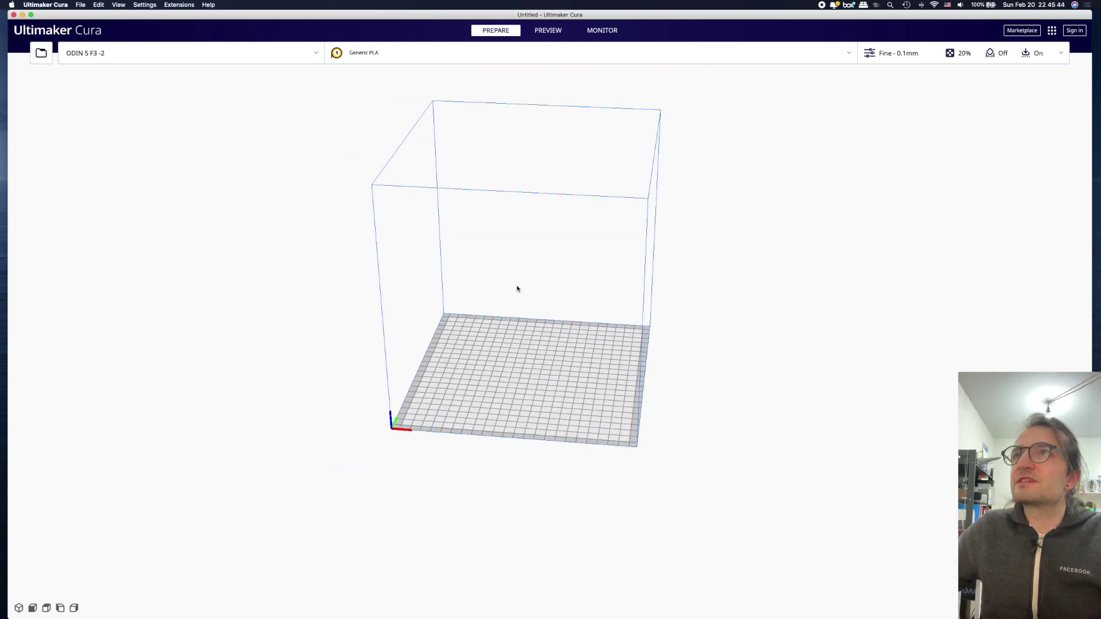
pyautogui.moveTo(517, 288); pyautogui.dragTo(453, 330, button='middle')
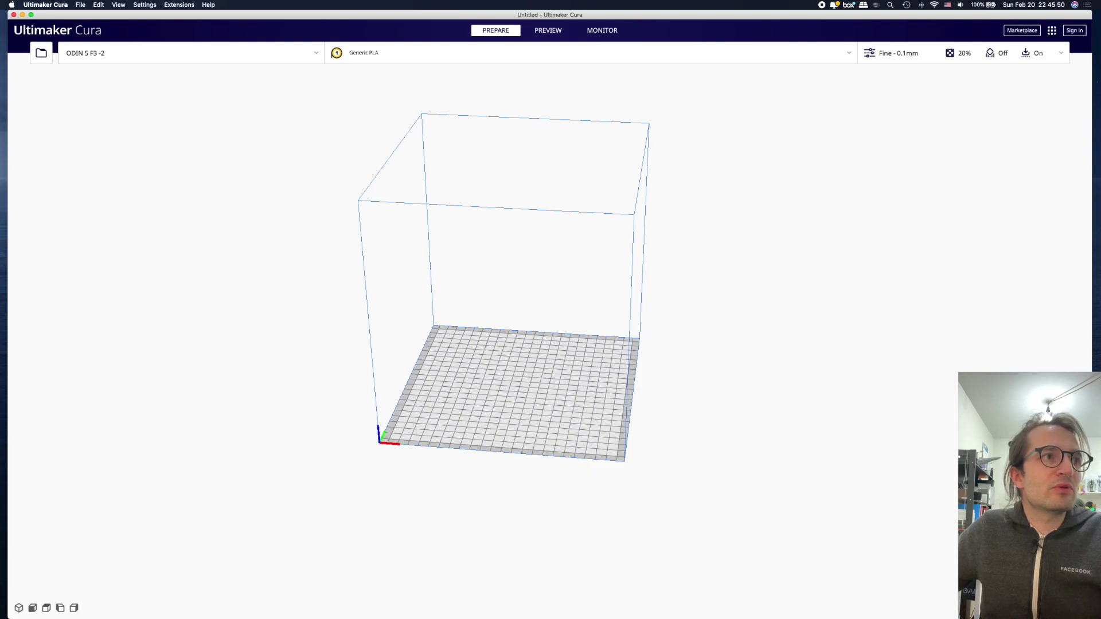
pyautogui.press('super+Tab')
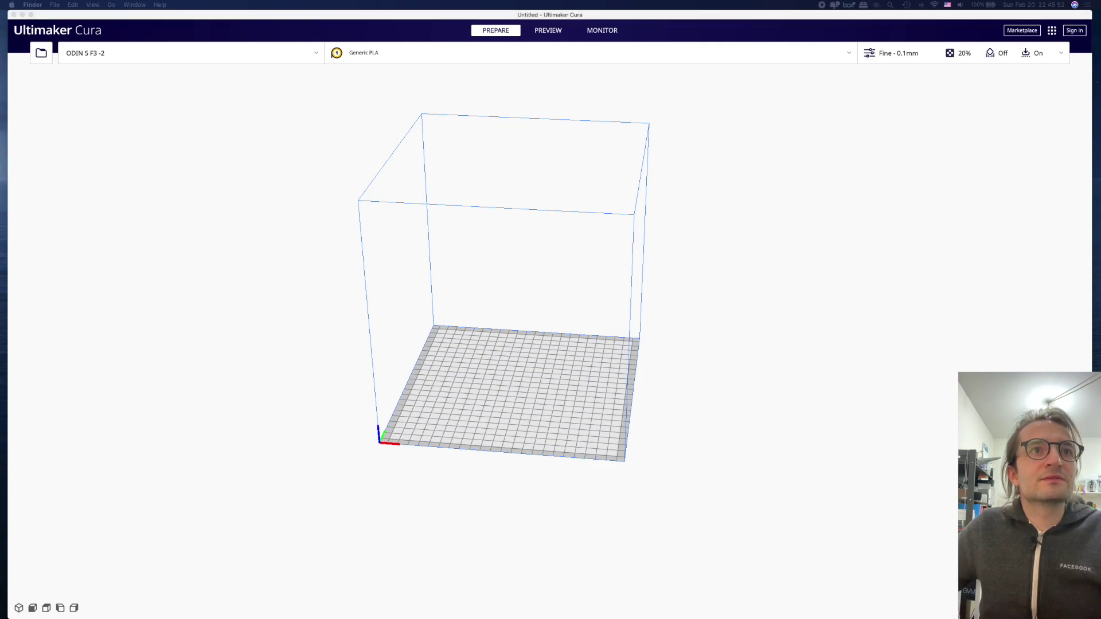
pyautogui.press('super+m')
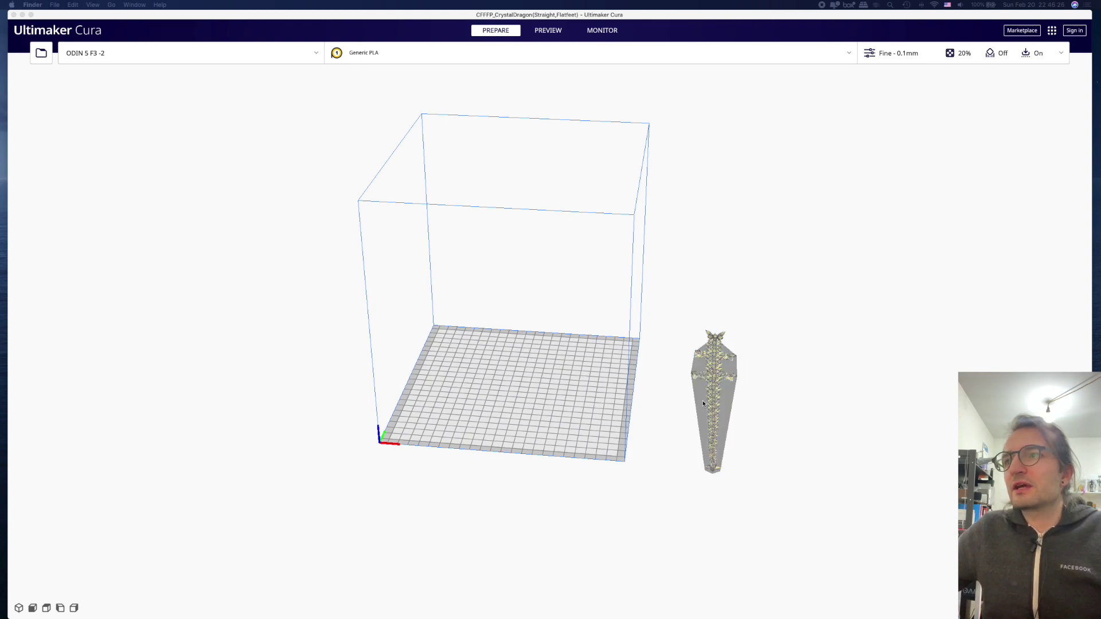
pyautogui.click(703, 404)
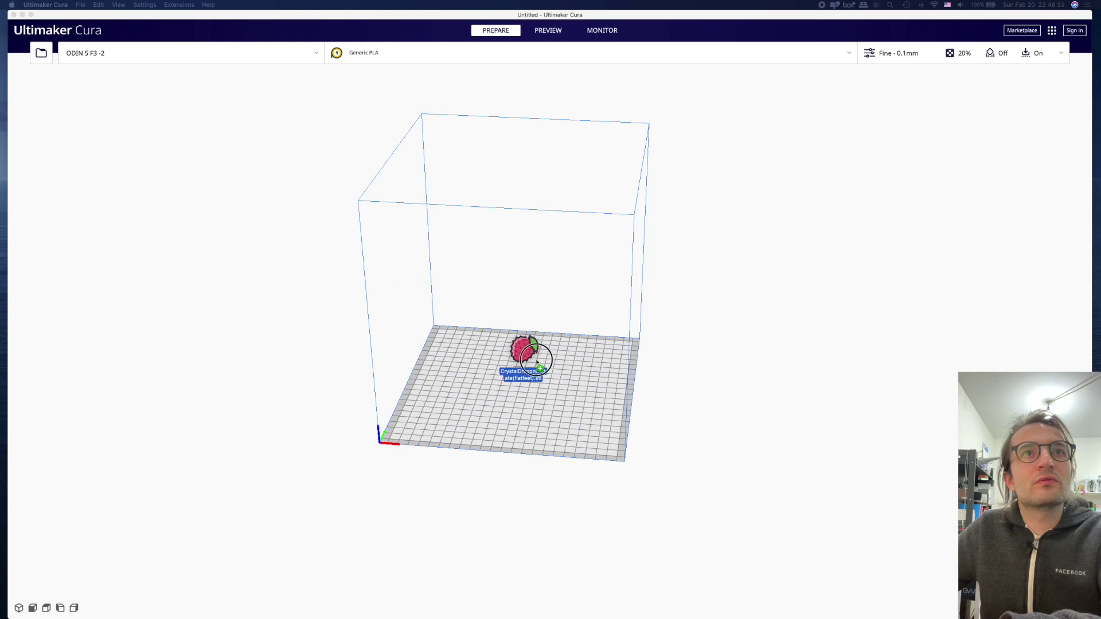
# Drop the CrystalDragonUpdate(flatfeet) model onto the build plate
pyautogui.moveTo(362, 306); pyautogui.dragTo(537, 362)
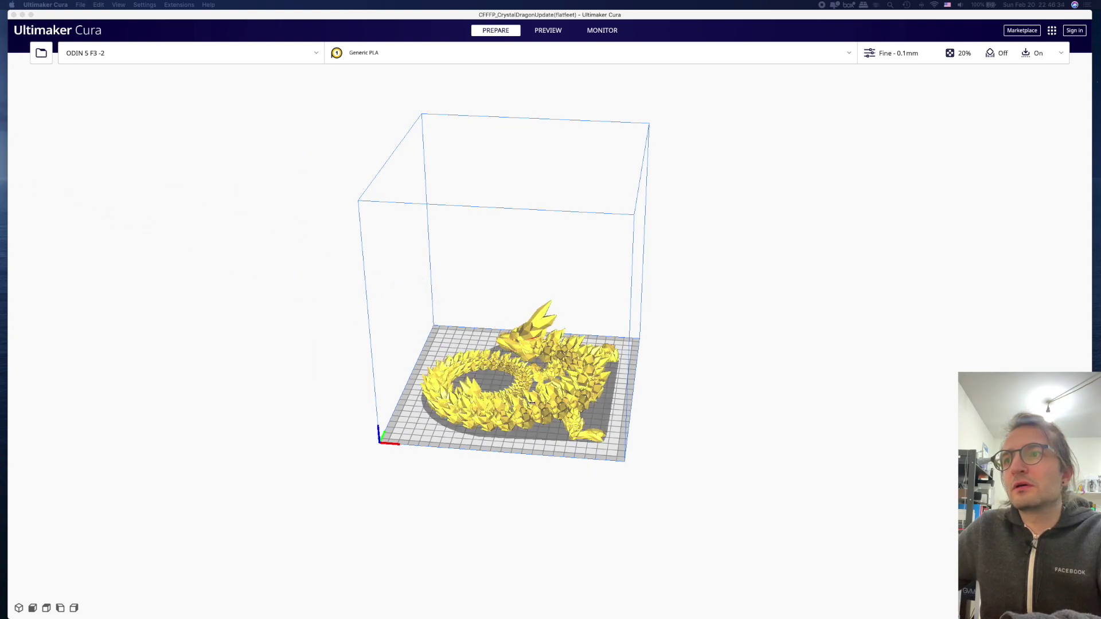
pyautogui.scroll(3, 582, 411)
pyautogui.scroll(-3, 582, 411)
# Orbit, pan and zoom around the dragon to inspect it from the sides and top
pyautogui.moveTo(581, 410)
pyautogui.mouseDown(button='right')
pyautogui.moveTo(559, 488)
pyautogui.moveTo(751, 462)
pyautogui.moveTo(560, 503)
pyautogui.moveTo(283, 474)
pyautogui.moveTo(236, 325)
pyautogui.moveTo(349, 411)
pyautogui.moveTo(496, 462)
pyautogui.moveTo(511, 522)
pyautogui.mouseUp(button='right')
pyautogui.moveTo(559, 357); pyautogui.dragTo(462, 308, button='middle')
pyautogui.moveTo(675, 352)
pyautogui.mouseDown(button='right')
pyautogui.moveTo(666, 371)
pyautogui.moveTo(663, 304)
pyautogui.moveTo(665, 324)
pyautogui.moveTo(960, 305)
pyautogui.mouseUp(button='right')
pyautogui.moveTo(683, 551)
pyautogui.mouseDown(button='right')
pyautogui.moveTo(793, 504)
pyautogui.moveTo(856, 560)
pyautogui.mouseUp(button='right')
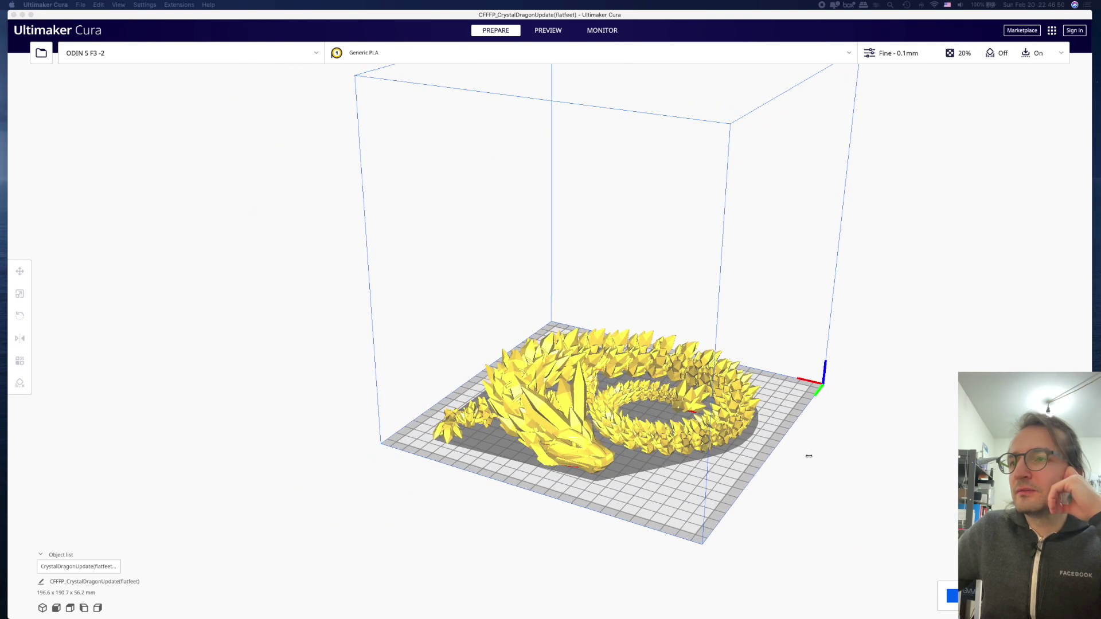
pyautogui.moveTo(811, 455); pyautogui.dragTo(634, 403, button='right')
pyautogui.scroll(5, 634, 403)
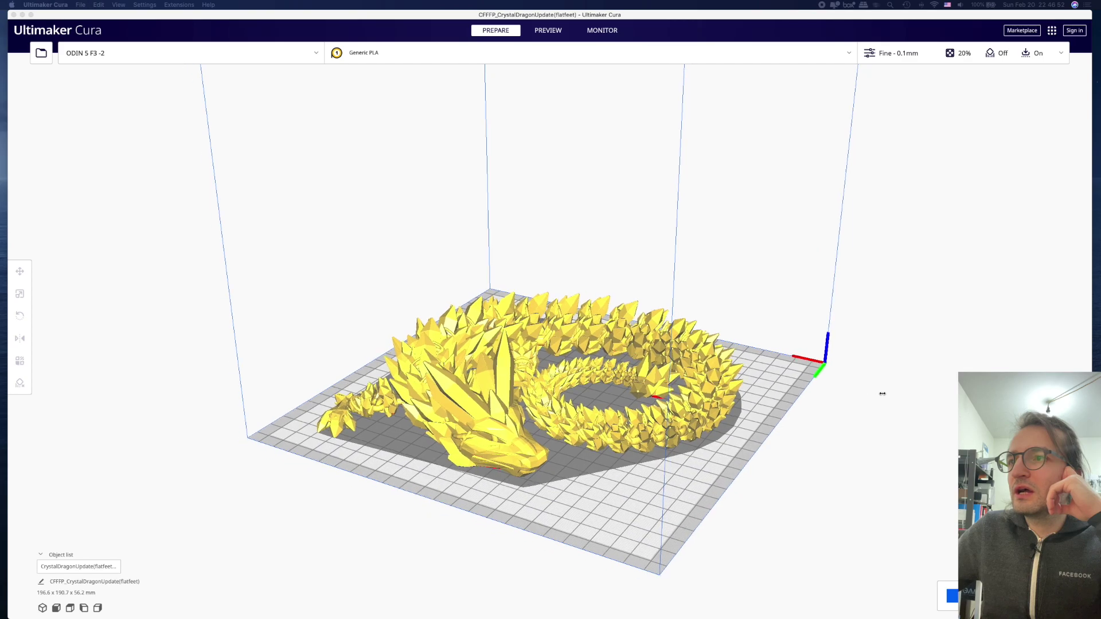
pyautogui.moveTo(853, 382)
pyautogui.mouseDown(button='right')
pyautogui.moveTo(769, 413)
pyautogui.moveTo(681, 412)
pyautogui.mouseUp(button='right')
pyautogui.scroll(-2, 681, 412)
pyautogui.scroll(-2, 677, 407)
pyautogui.scroll(-2, 671, 402)
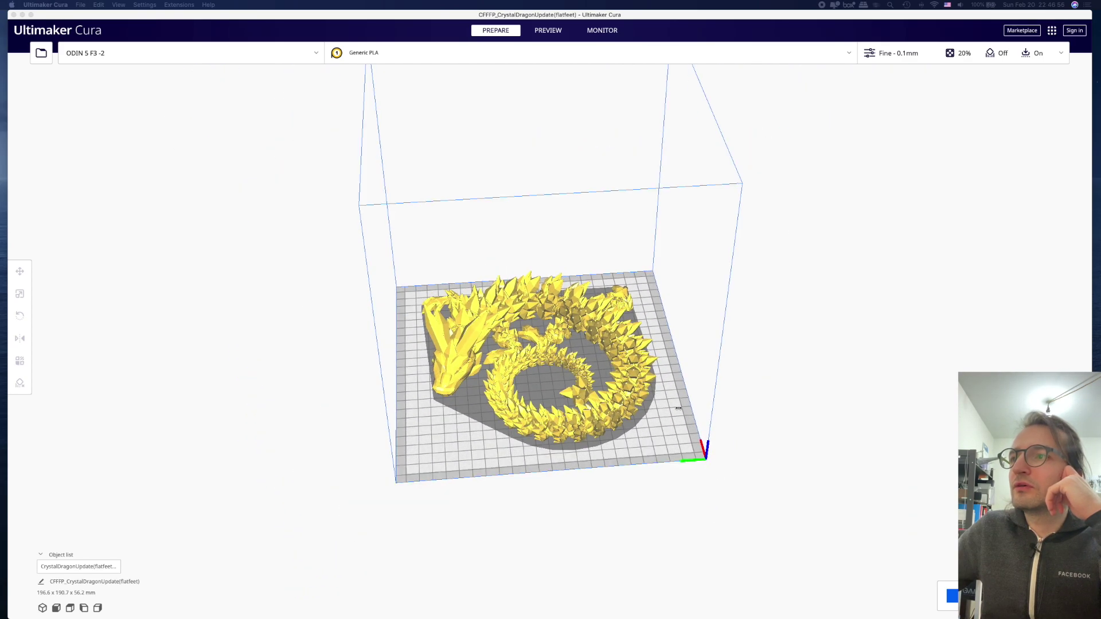
pyautogui.click(929, 55)
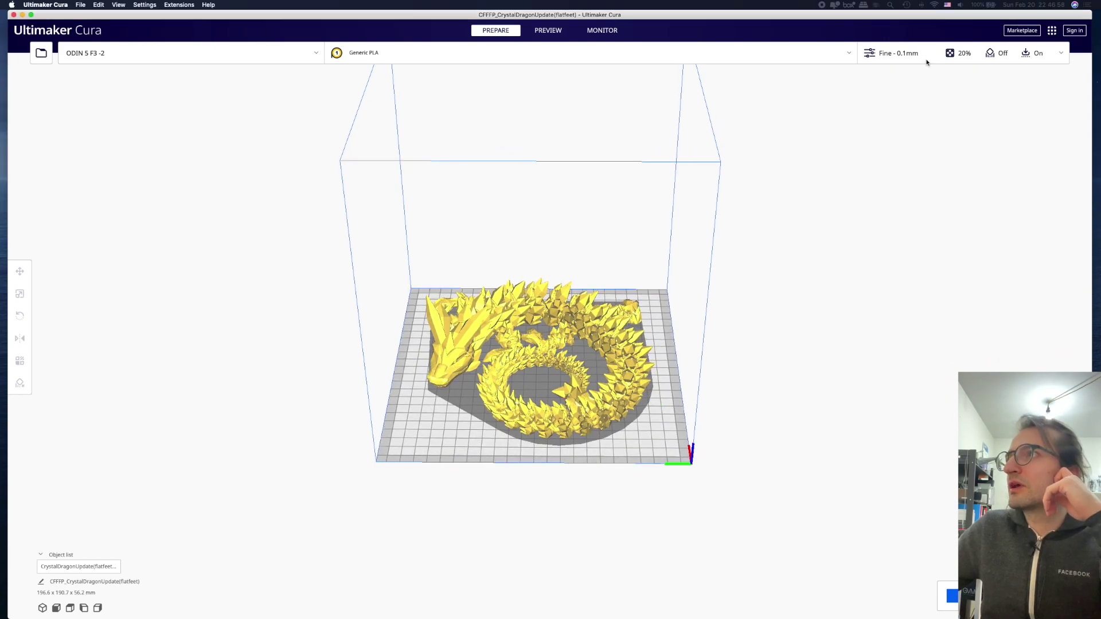
# Switch to the Draft 0.2 mm profile and change the initial layer height's last digit to 2
pyautogui.click(1038, 97)
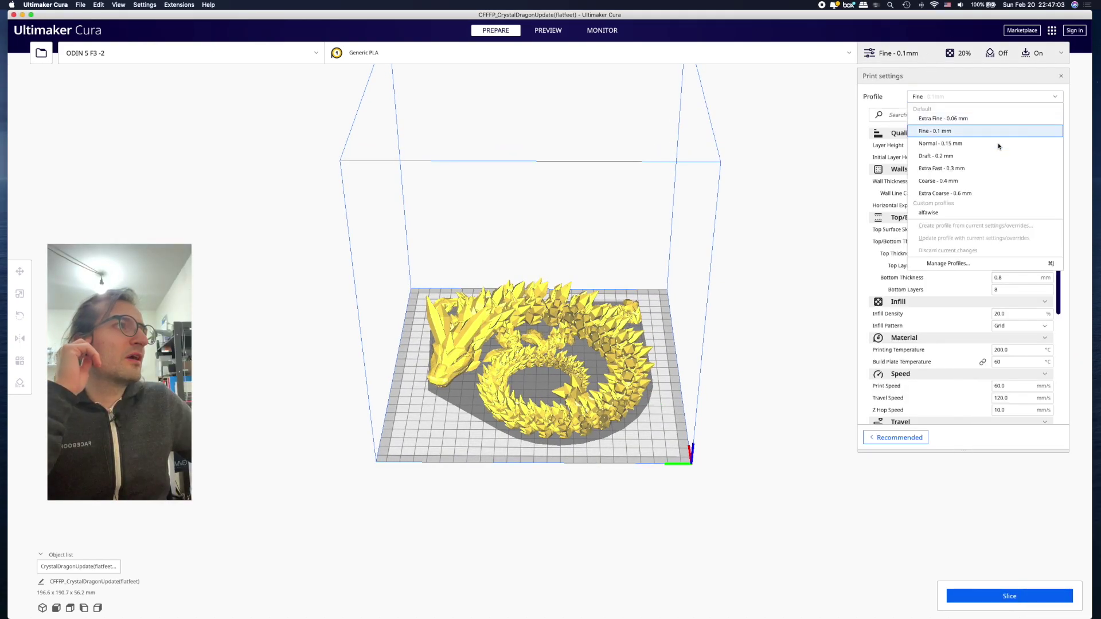
pyautogui.click(953, 158)
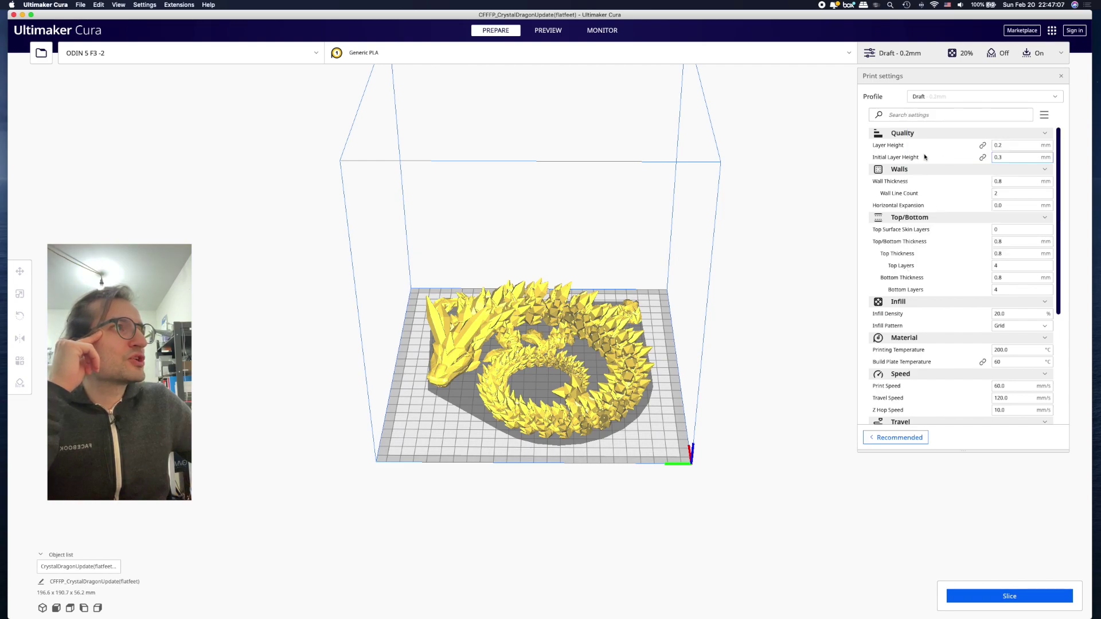
pyautogui.click(1024, 146)
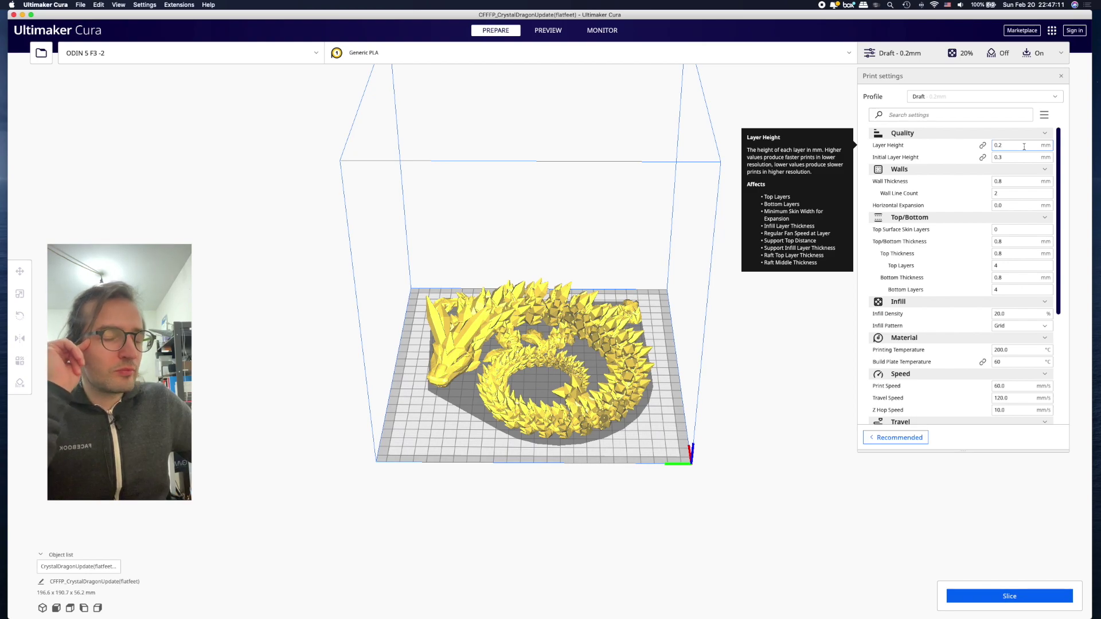
pyautogui.click(1019, 156)
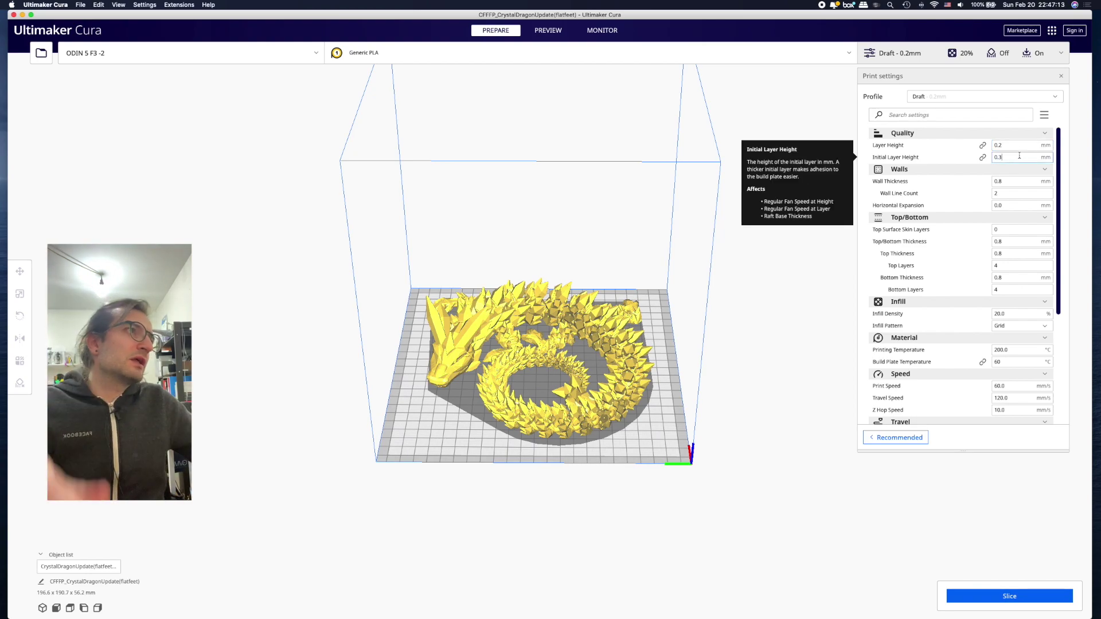
pyautogui.press('BackSpace')
pyautogui.write('2')
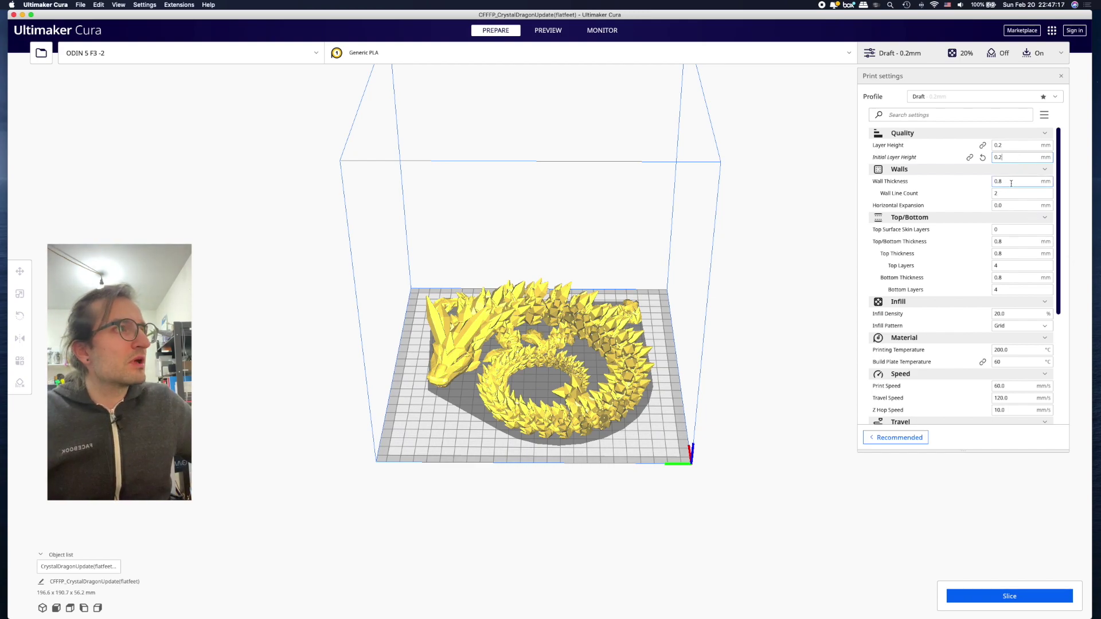
# Review the wall thickness, wall line count, horizontal expansion and top/bottom layer values
pyautogui.click(1011, 182)
pyautogui.click(1013, 192)
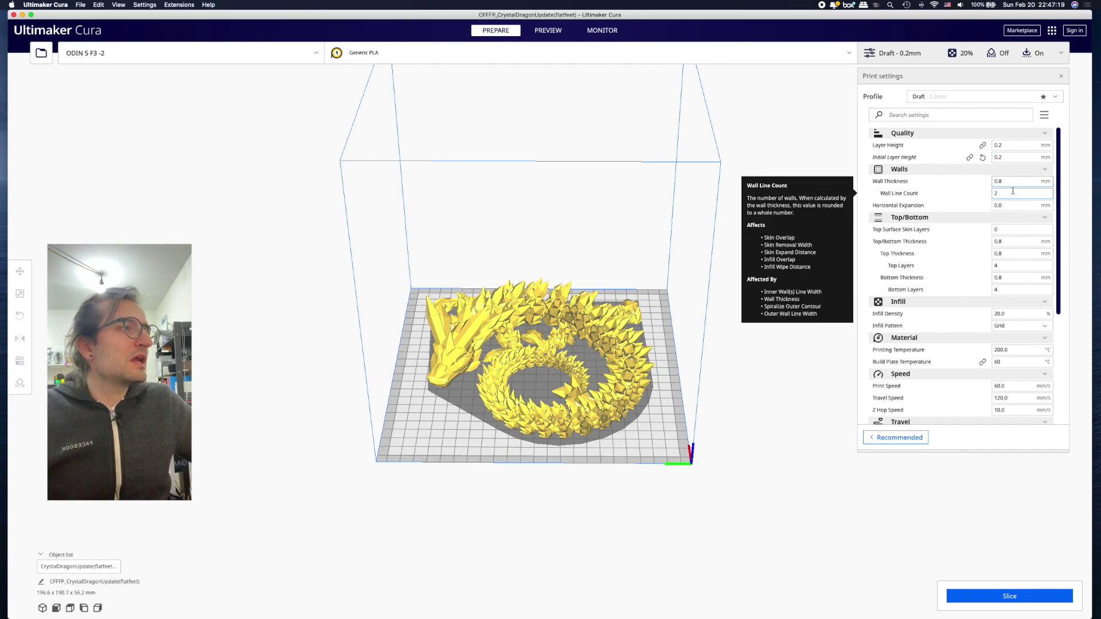
pyautogui.click(1014, 194)
pyautogui.write('4')
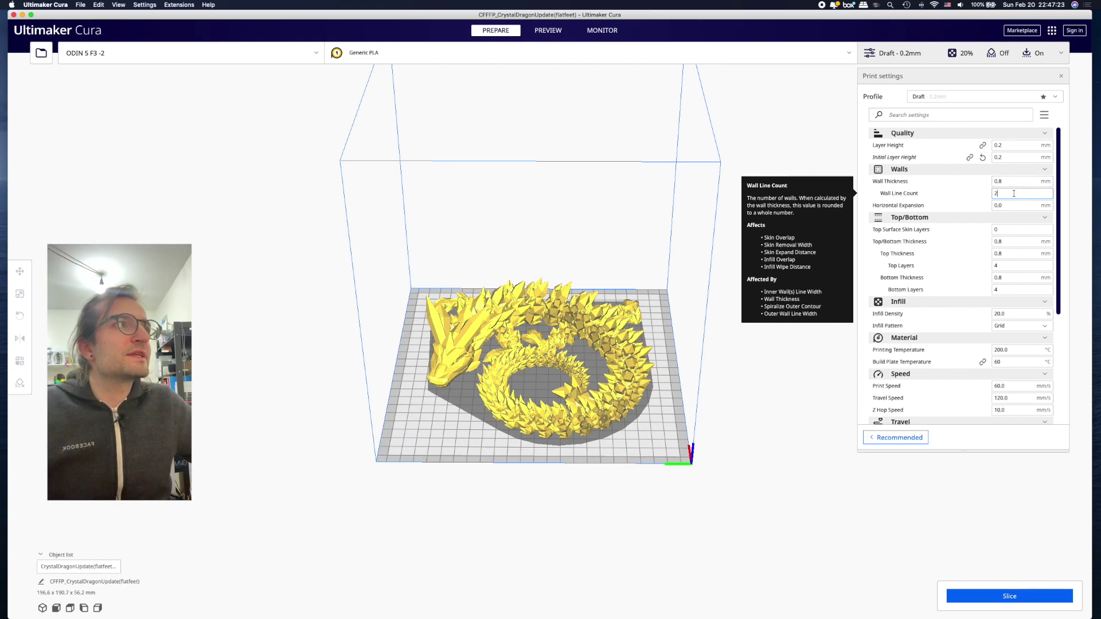
pyautogui.click(1015, 204)
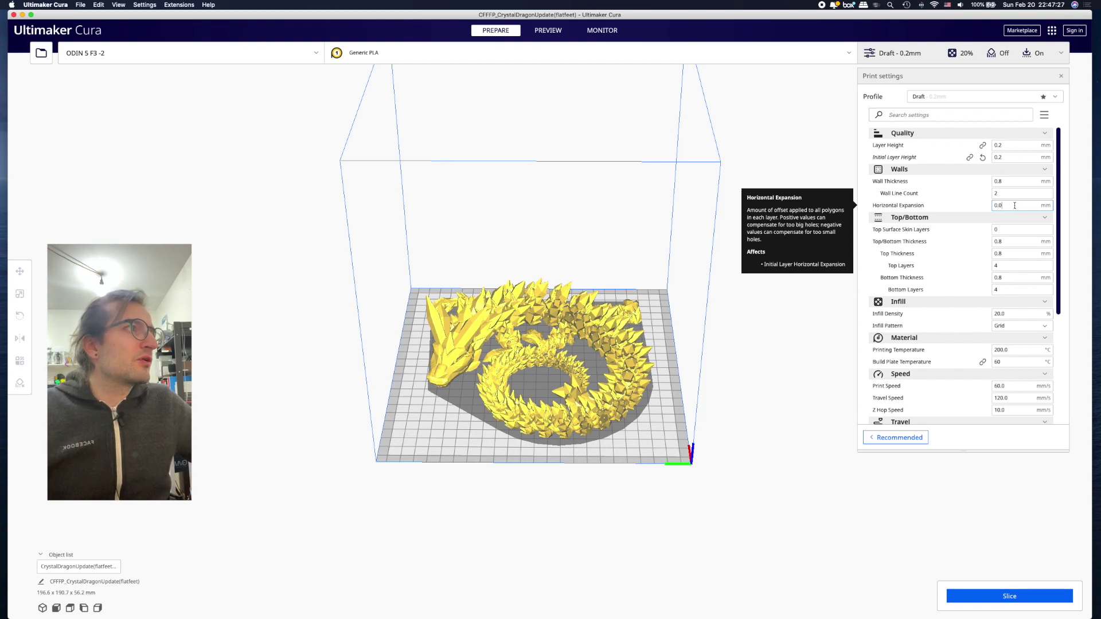
pyautogui.click(1015, 229)
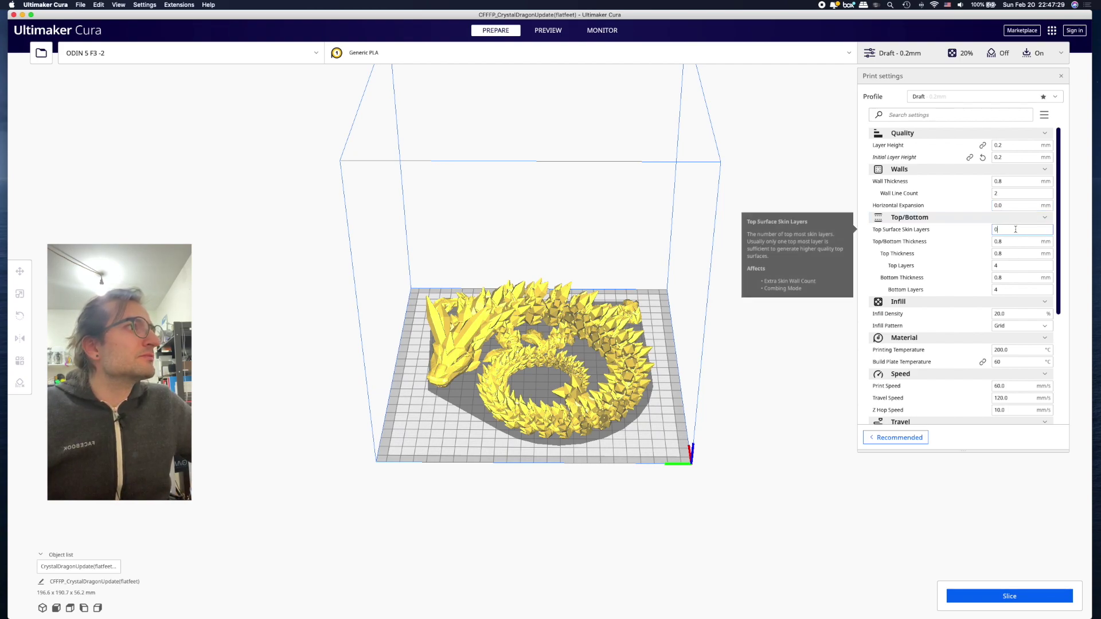
pyautogui.scroll(-1, 1015, 229)
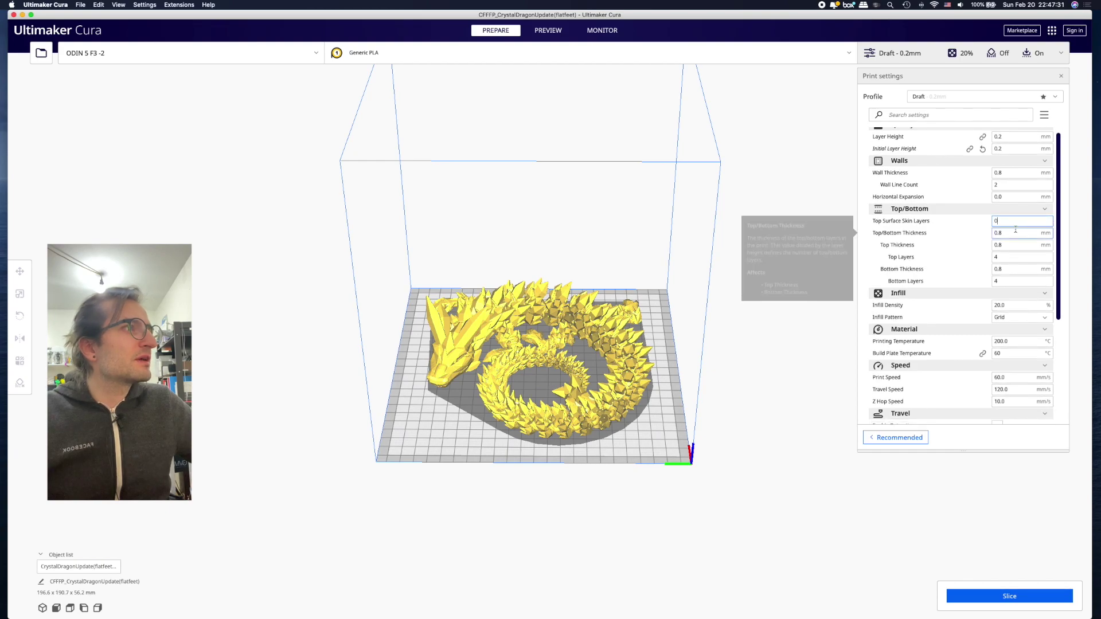
pyautogui.scroll(-1, 1016, 229)
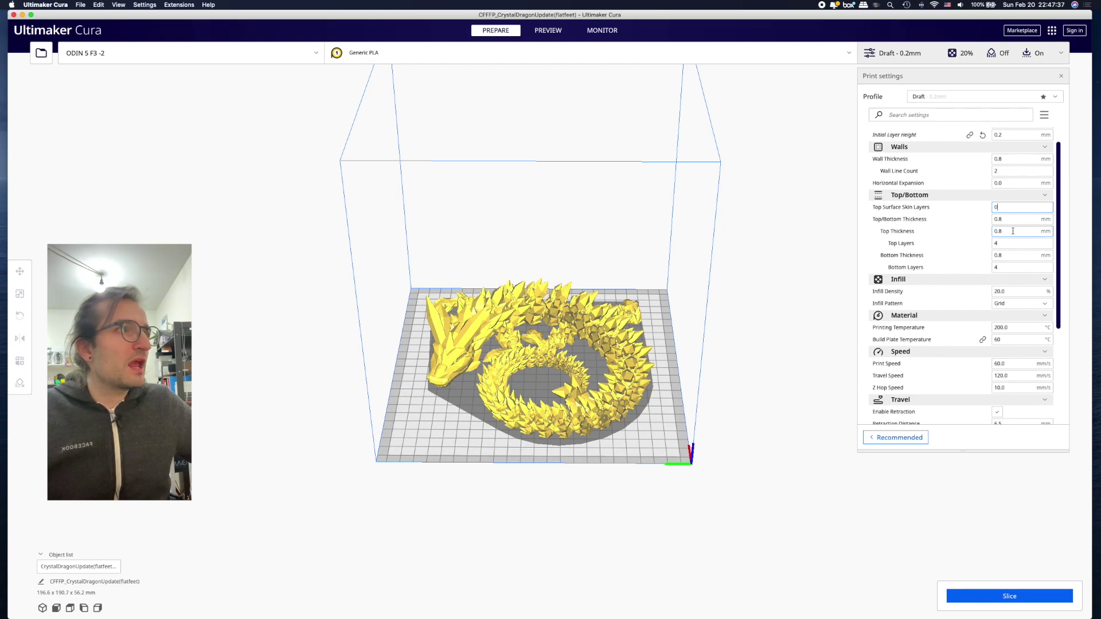
pyautogui.scroll(-1, 1013, 226)
pyautogui.click(1013, 232)
pyautogui.click(1013, 257)
pyautogui.scroll(-1, 1013, 256)
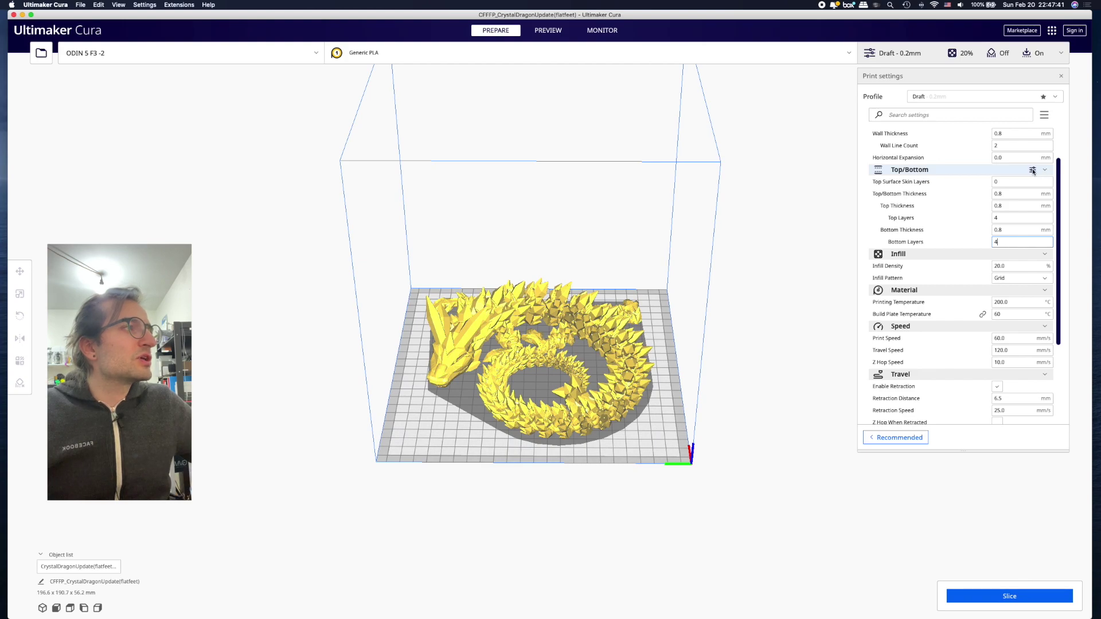
pyautogui.scroll(1, 1031, 177)
pyautogui.scroll(-1, 1031, 179)
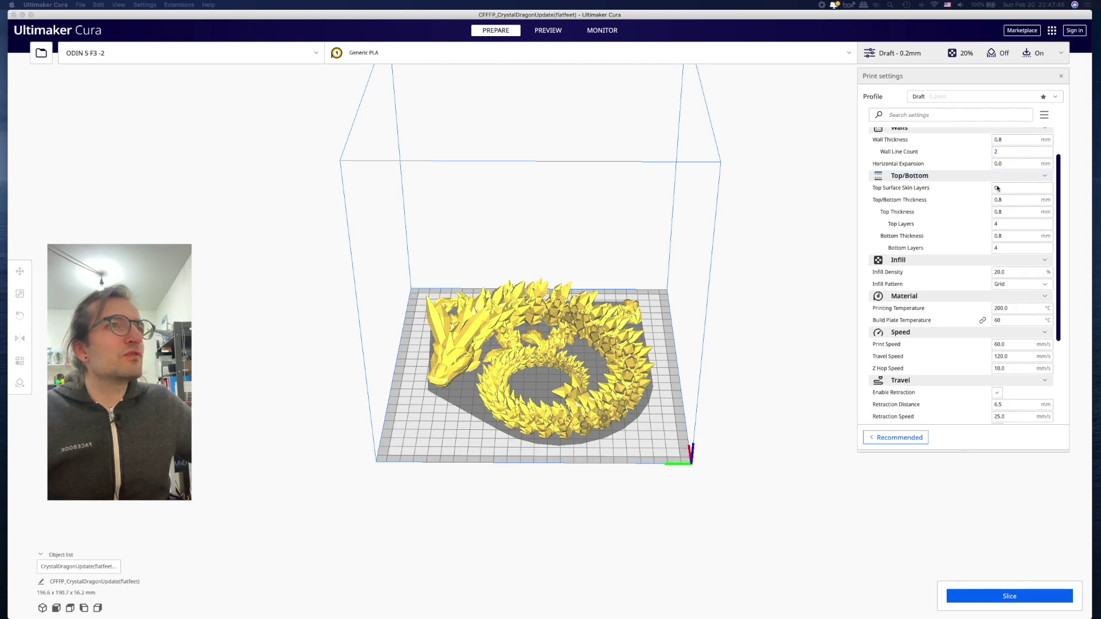
# Open the Setting Visibility preferences, move the dialog left, and collapse the Material category
pyautogui.click(987, 202)
pyautogui.moveTo(893, 146); pyautogui.dragTo(679, 141)
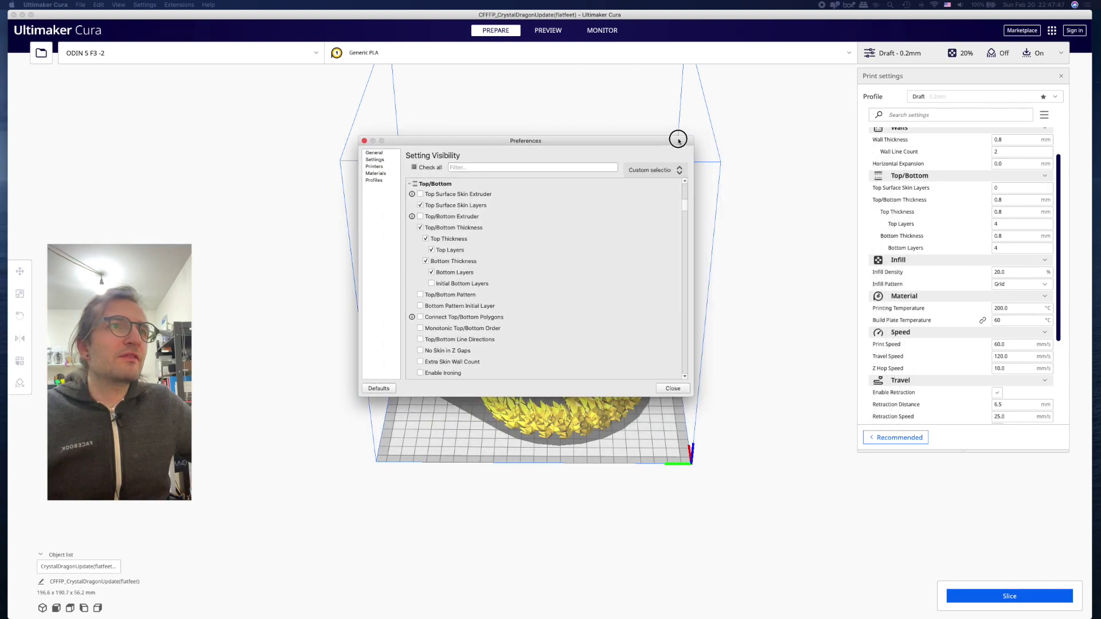
pyautogui.scroll(-3, 448, 267)
pyautogui.scroll(-4, 449, 267)
pyautogui.scroll(-3, 449, 267)
pyautogui.scroll(-2, 449, 268)
pyautogui.scroll(-3, 453, 272)
pyautogui.scroll(-3, 456, 287)
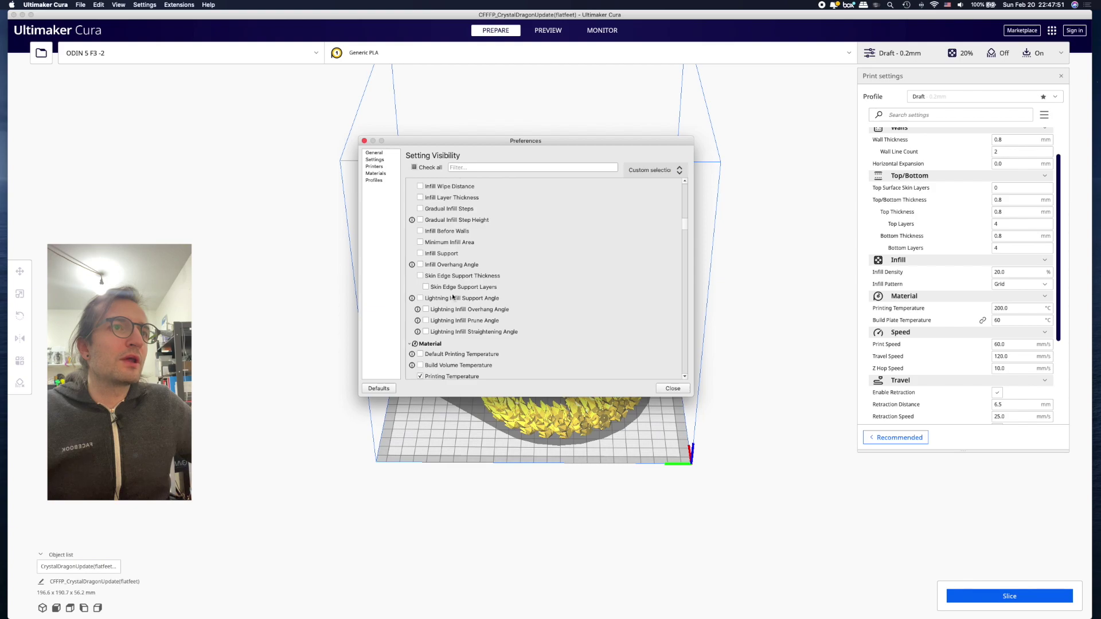
pyautogui.click(441, 346)
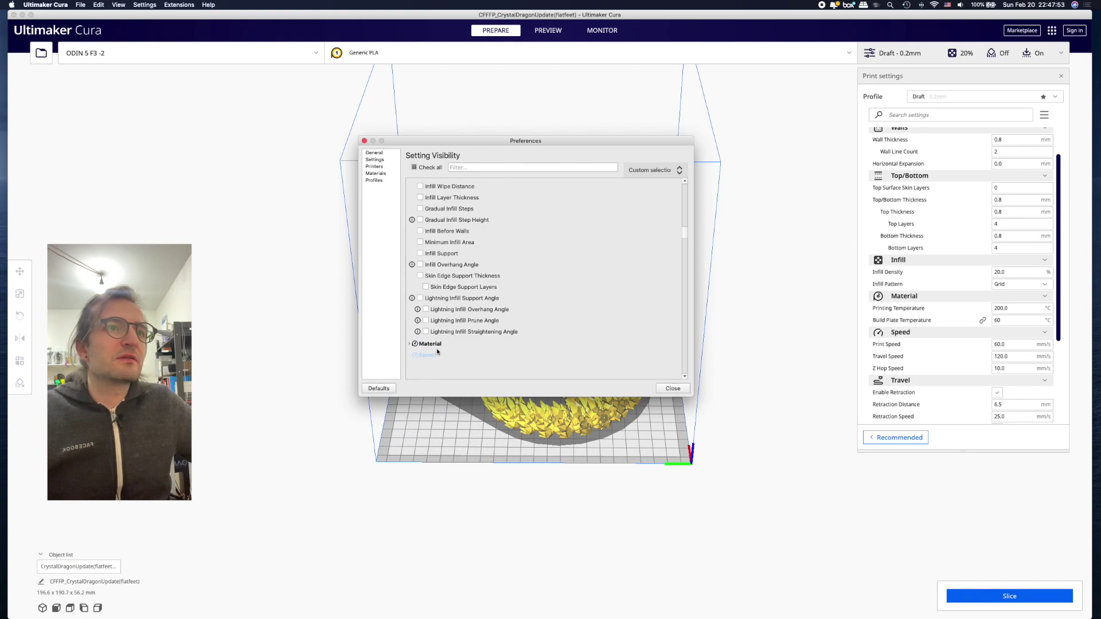
# Collapse the remaining categories from Quality through Experimental
pyautogui.scroll(3, 447, 327)
pyautogui.scroll(3, 451, 291)
pyautogui.scroll(4, 447, 278)
pyautogui.scroll(3, 444, 264)
pyautogui.scroll(5, 442, 259)
pyautogui.scroll(5, 445, 252)
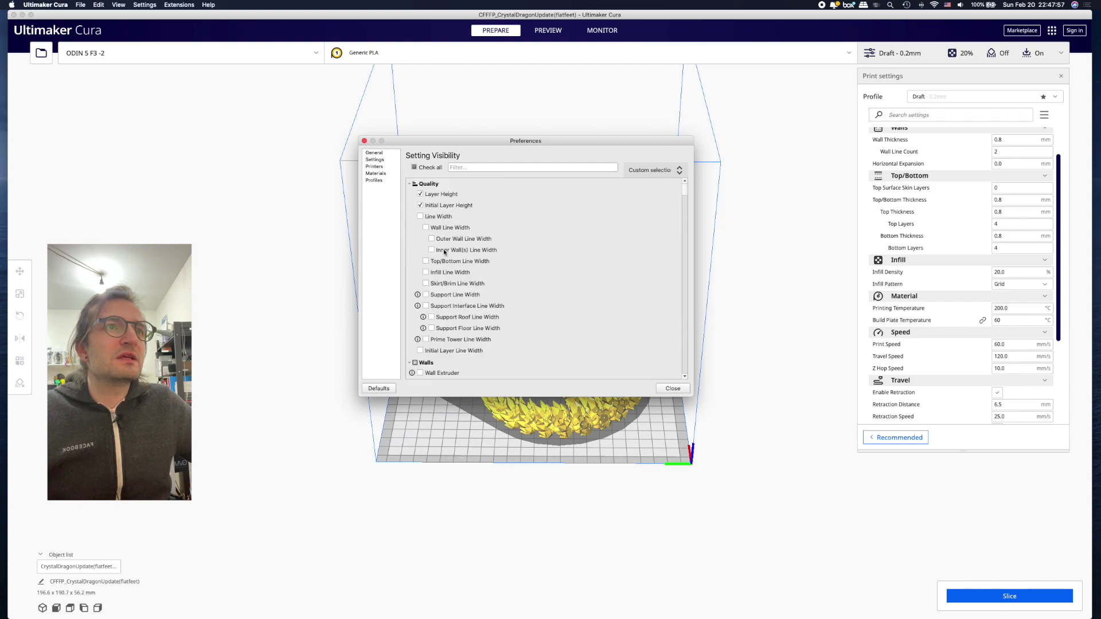
pyautogui.click(426, 183)
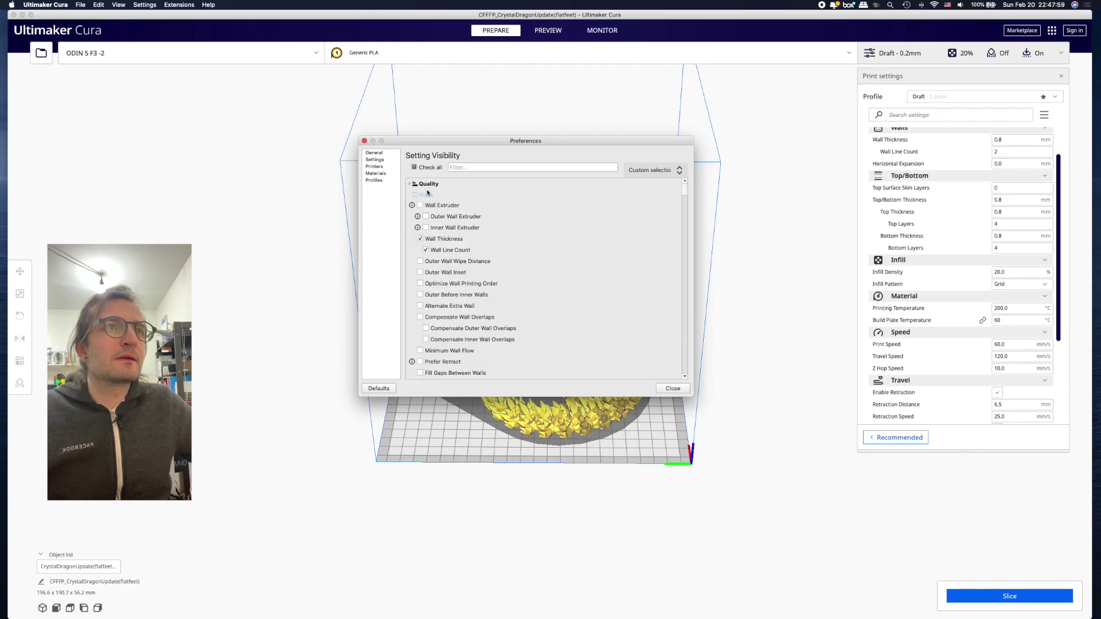
pyautogui.click(428, 194)
pyautogui.click(430, 218)
pyautogui.click(429, 240)
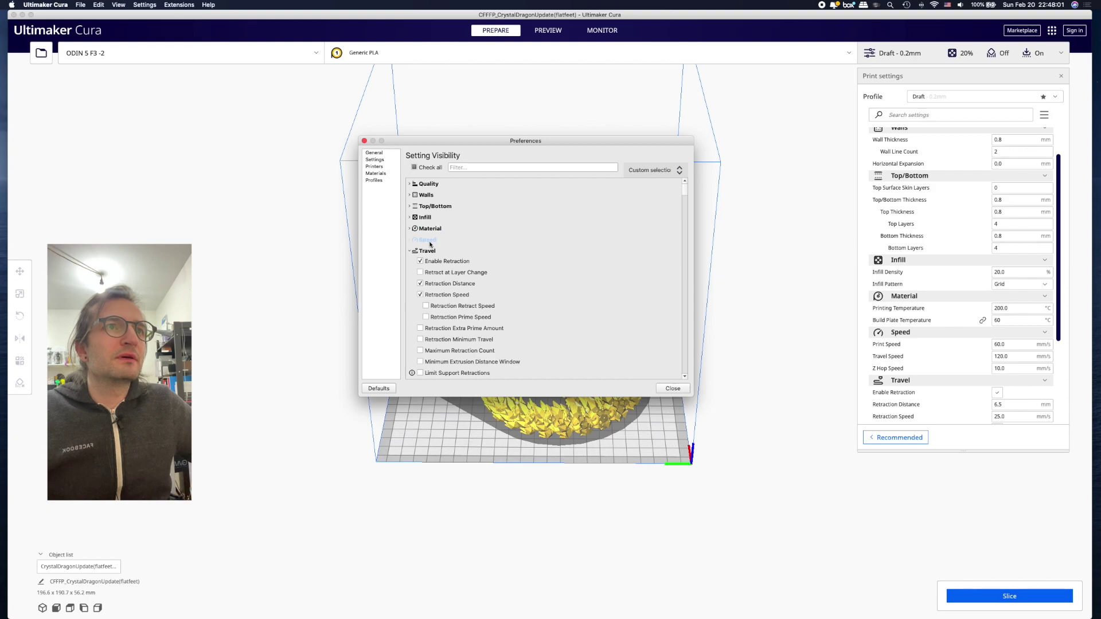
pyautogui.click(430, 251)
pyautogui.click(429, 262)
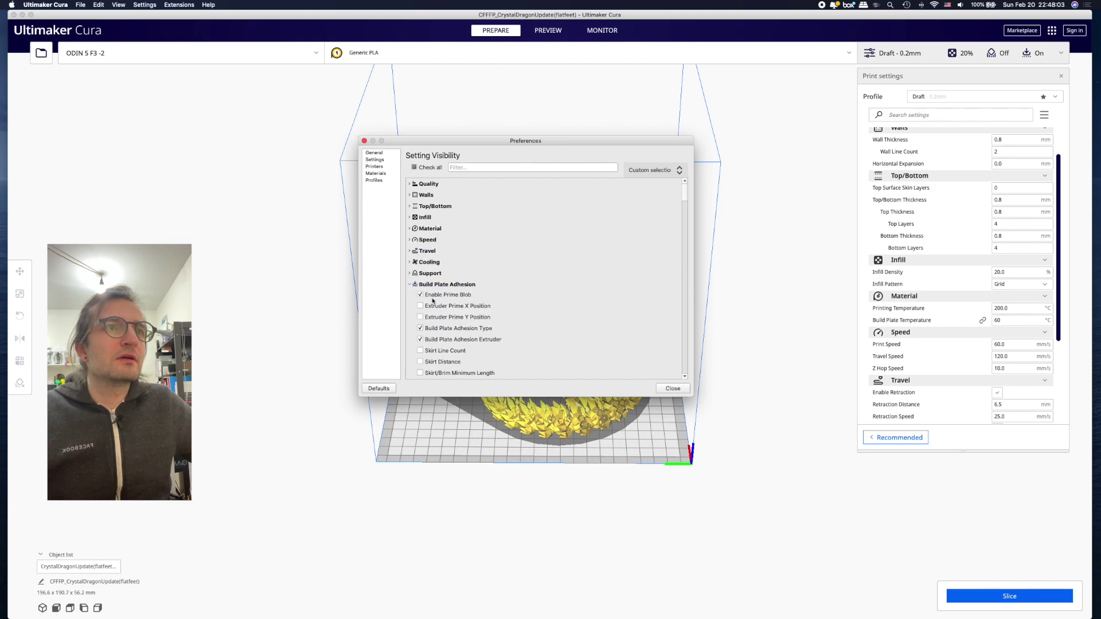
pyautogui.click(434, 285)
pyautogui.click(435, 295)
pyautogui.click(437, 319)
pyautogui.click(436, 332)
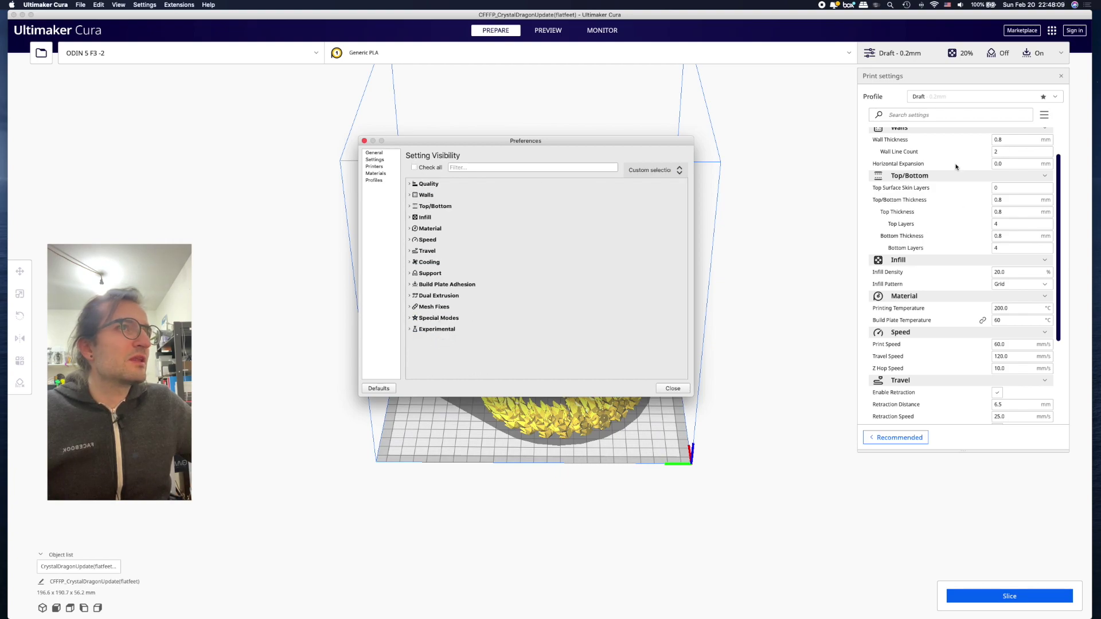
pyautogui.click(686, 388)
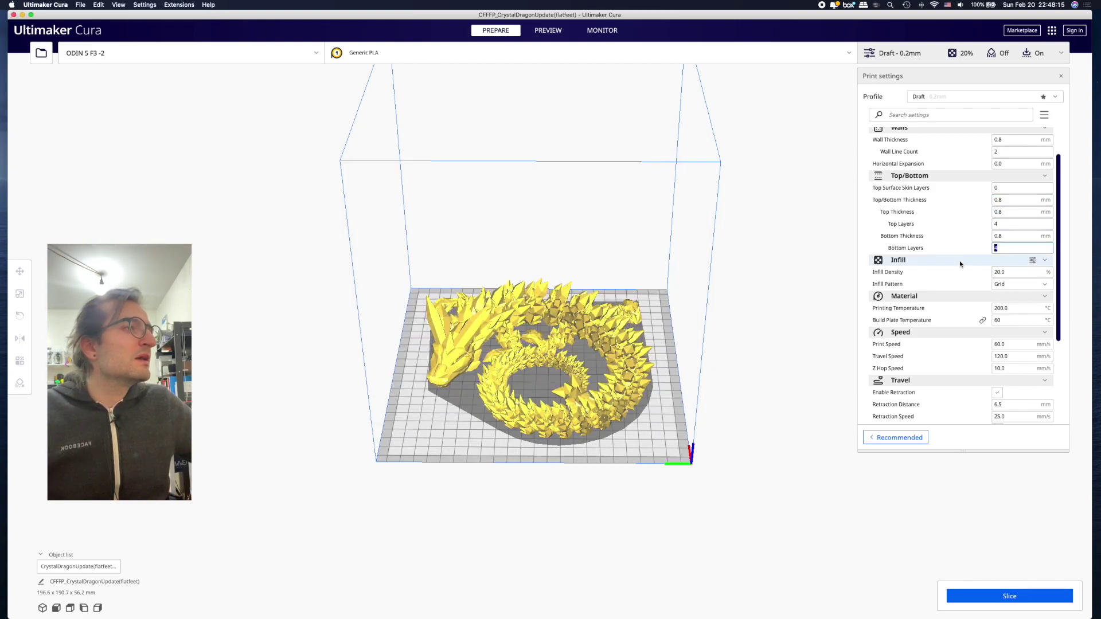
pyautogui.scroll(-1, 962, 264)
pyautogui.moveTo(1013, 273)
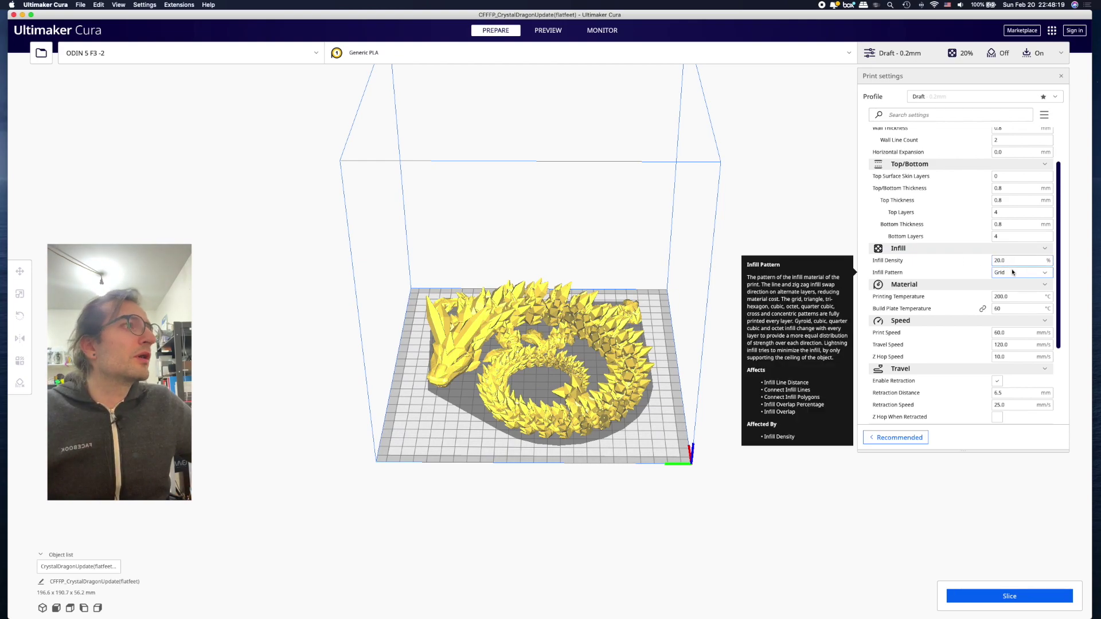
pyautogui.click(1013, 272)
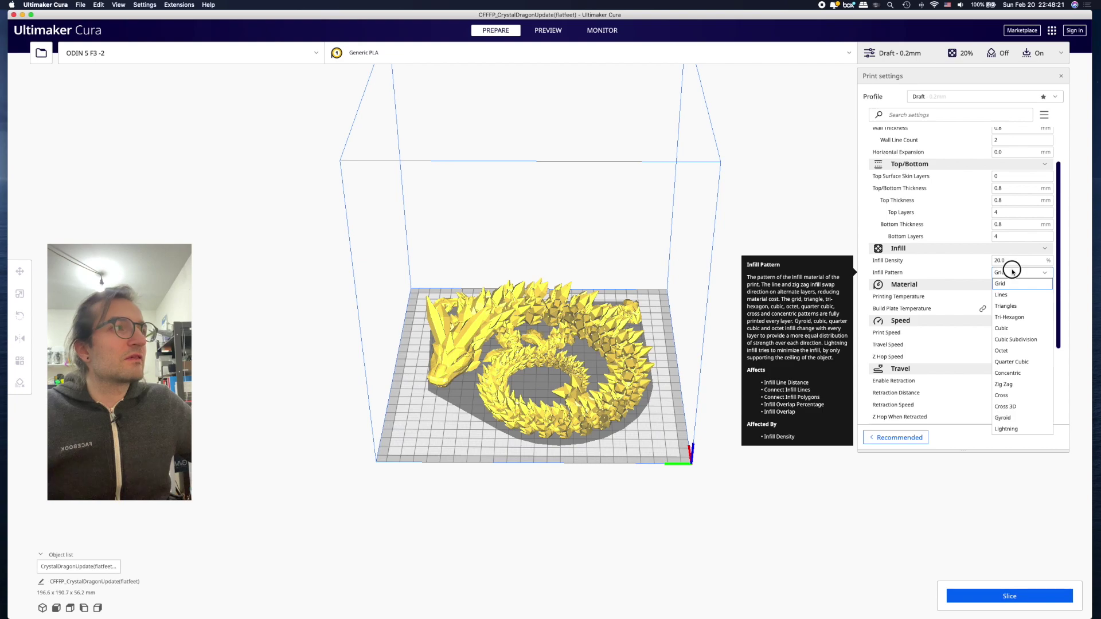
pyautogui.click(1013, 273)
pyautogui.click(1013, 272)
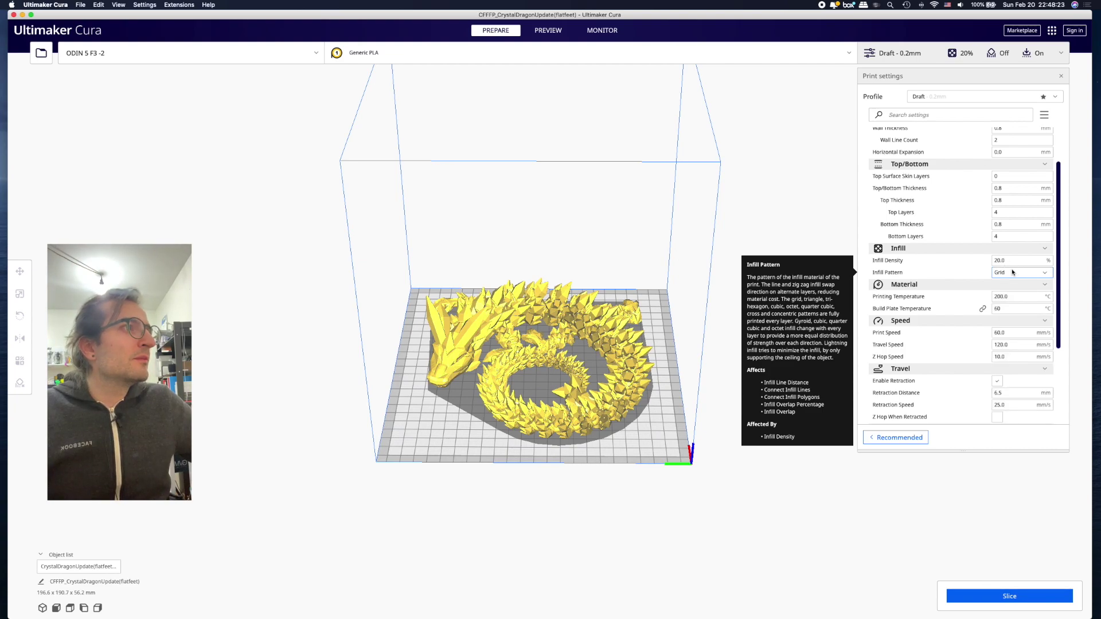
pyautogui.scroll(-2, 1013, 272)
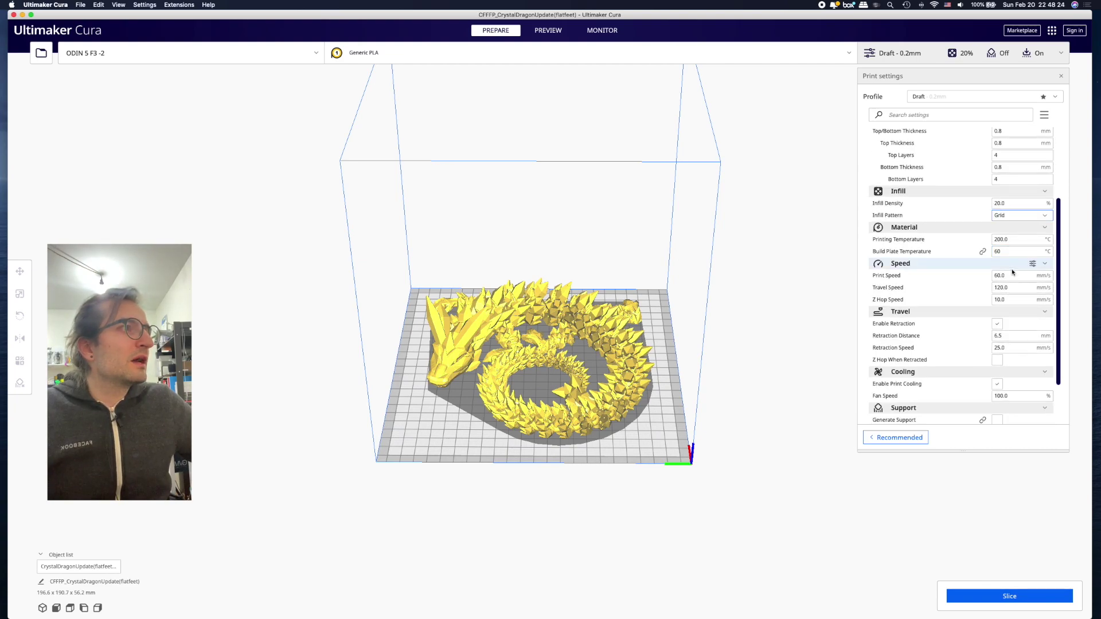
pyautogui.click(1024, 239)
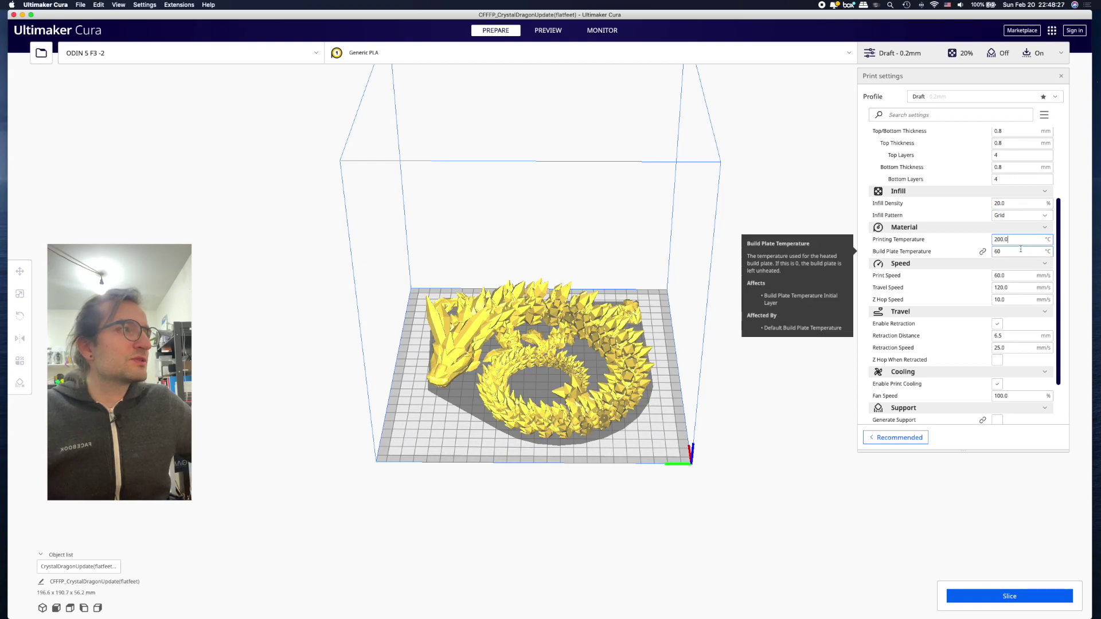
pyautogui.scroll(-1, 1020, 251)
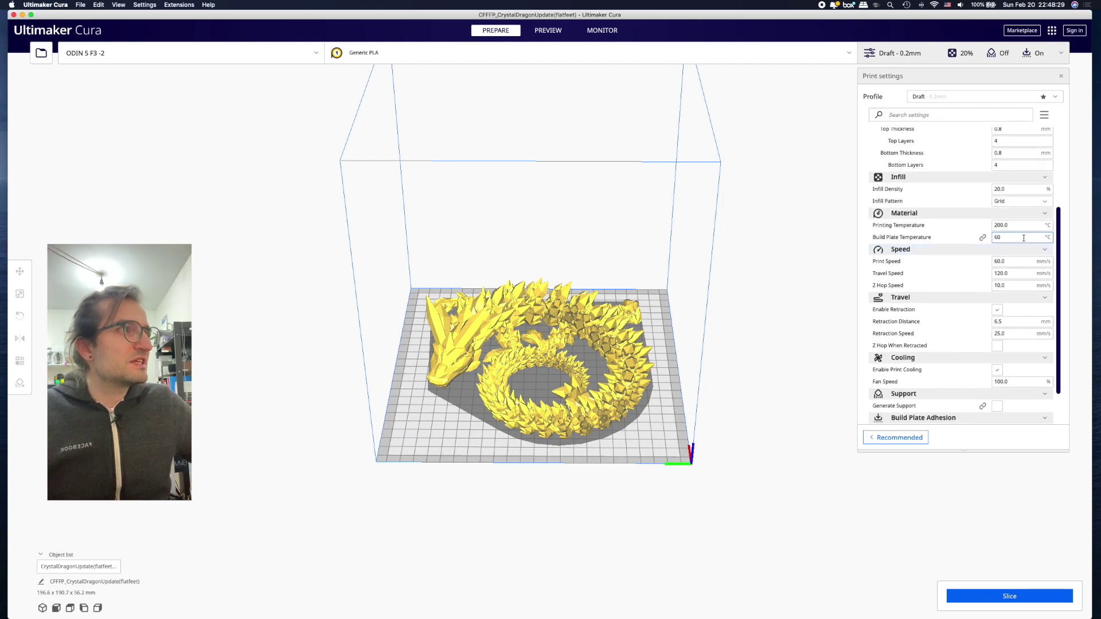
pyautogui.scroll(-1, 1024, 238)
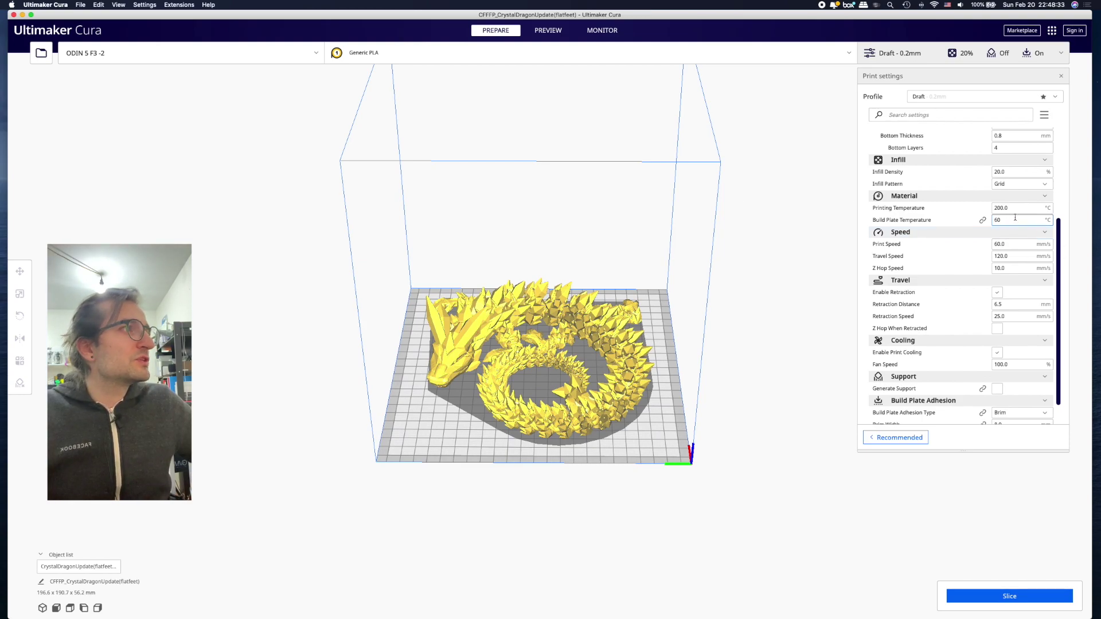
pyautogui.scroll(-1, 1004, 221)
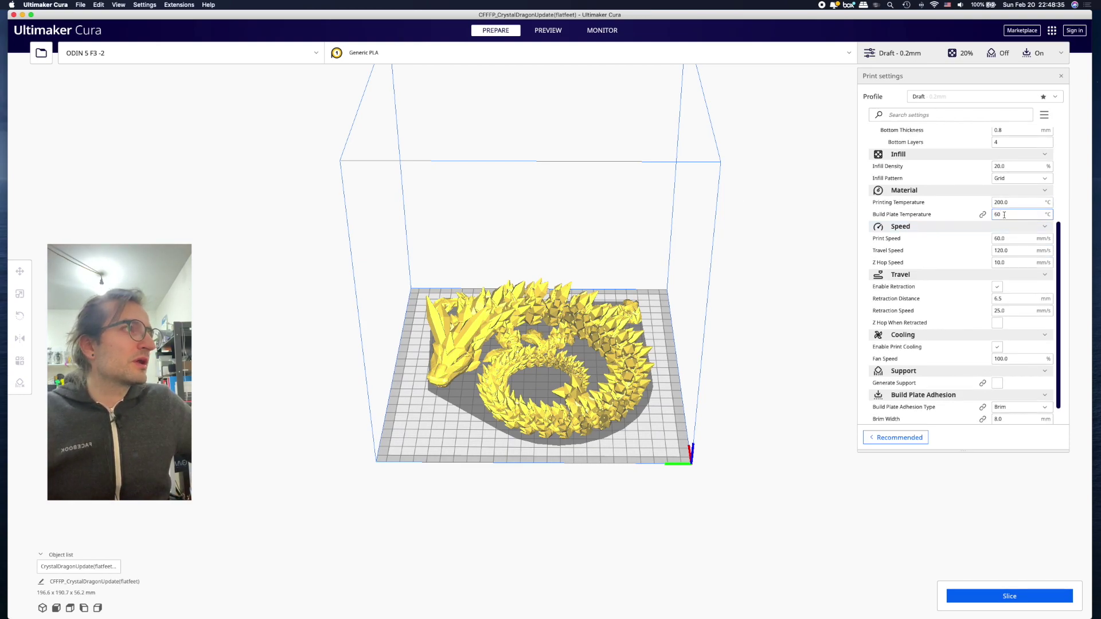
pyautogui.doubleClick(1005, 214)
pyautogui.scroll(-1, 997, 230)
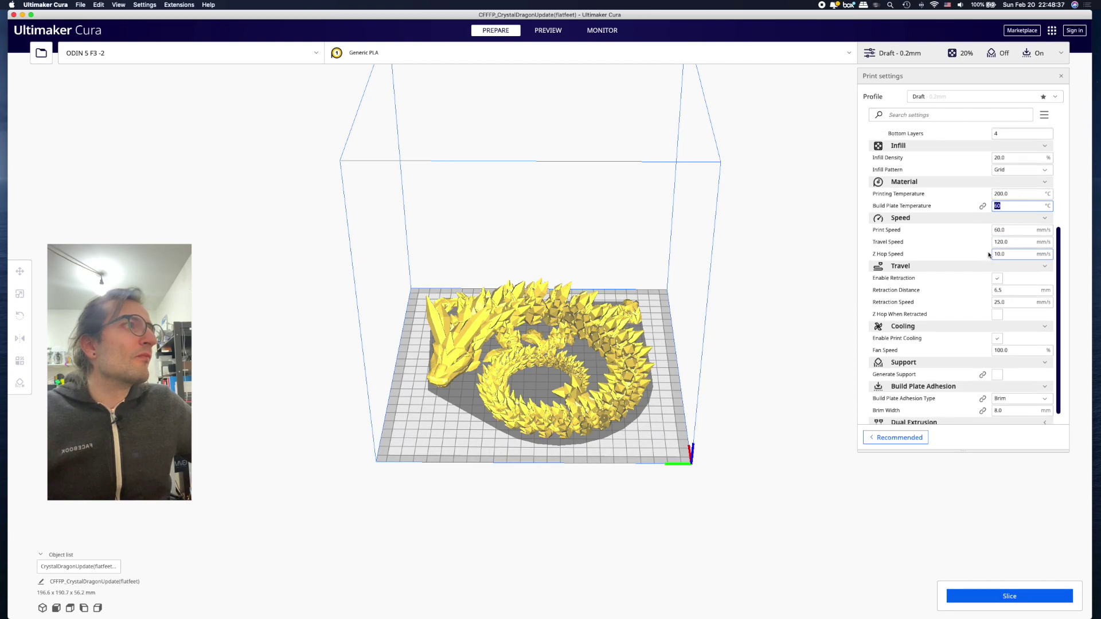
pyautogui.click(1010, 230)
pyautogui.click(1010, 242)
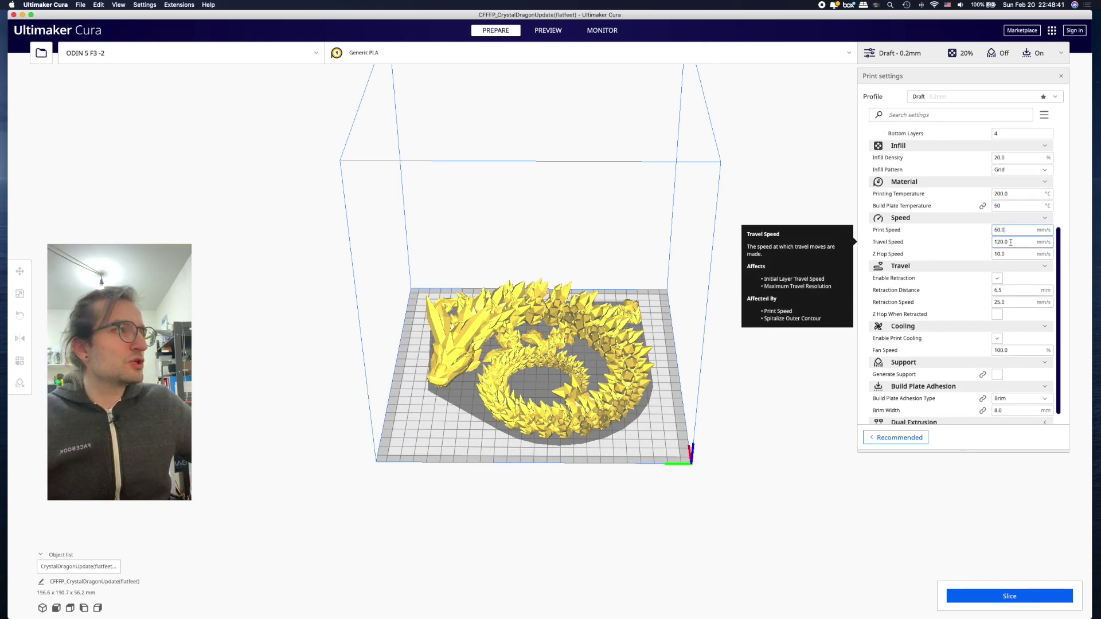
pyautogui.hotkey('shift', 'Tab')
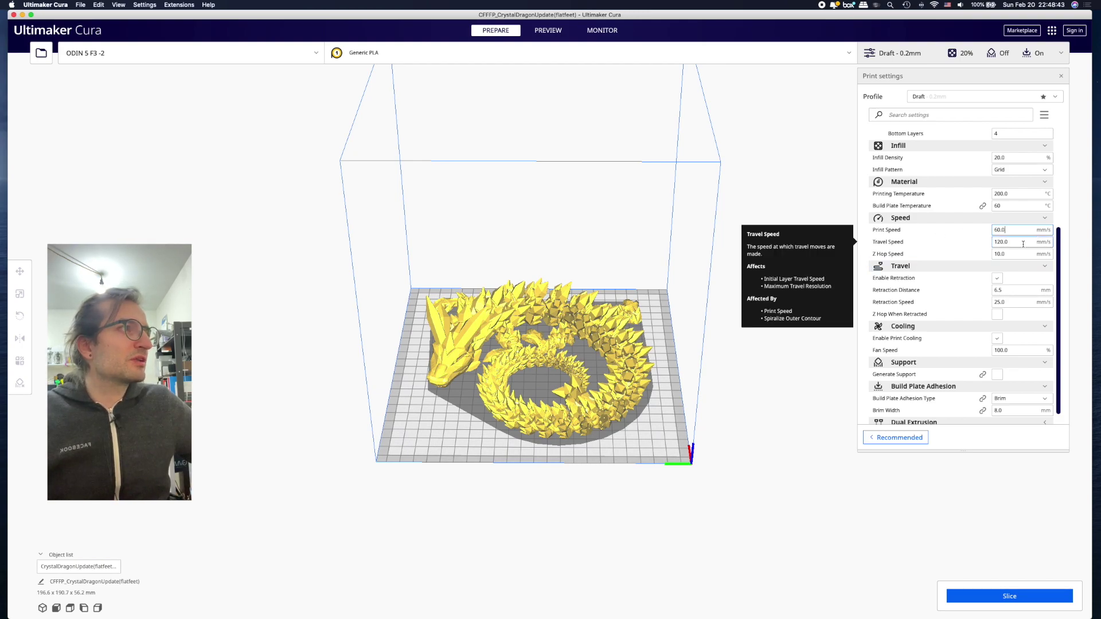
pyautogui.click(1016, 256)
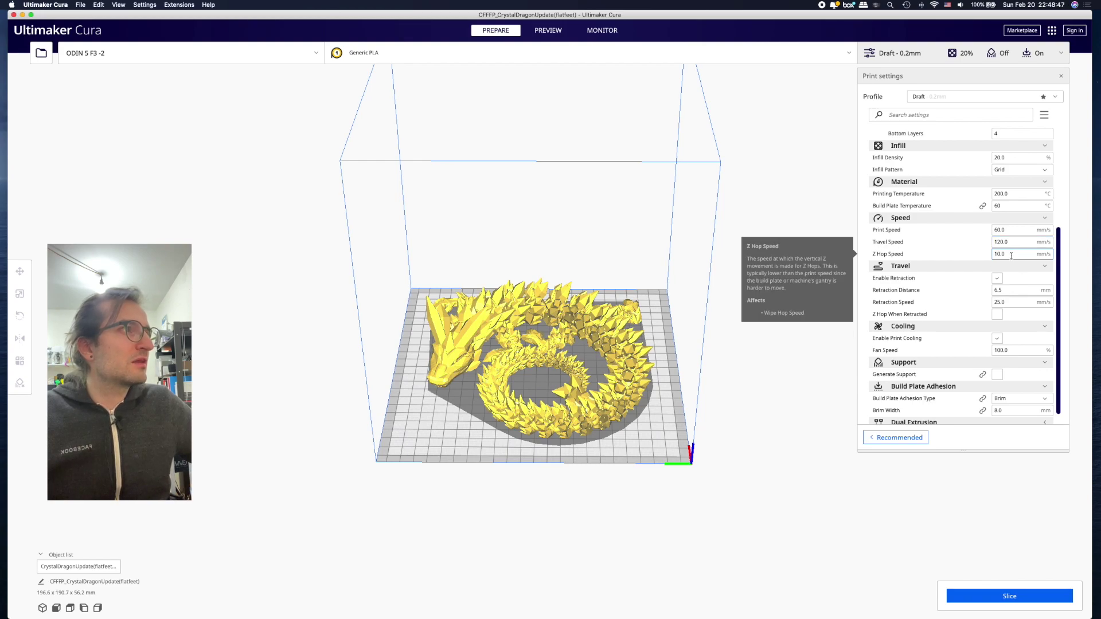
pyautogui.scroll(-1, 1016, 258)
pyautogui.scroll(-1, 833, 281)
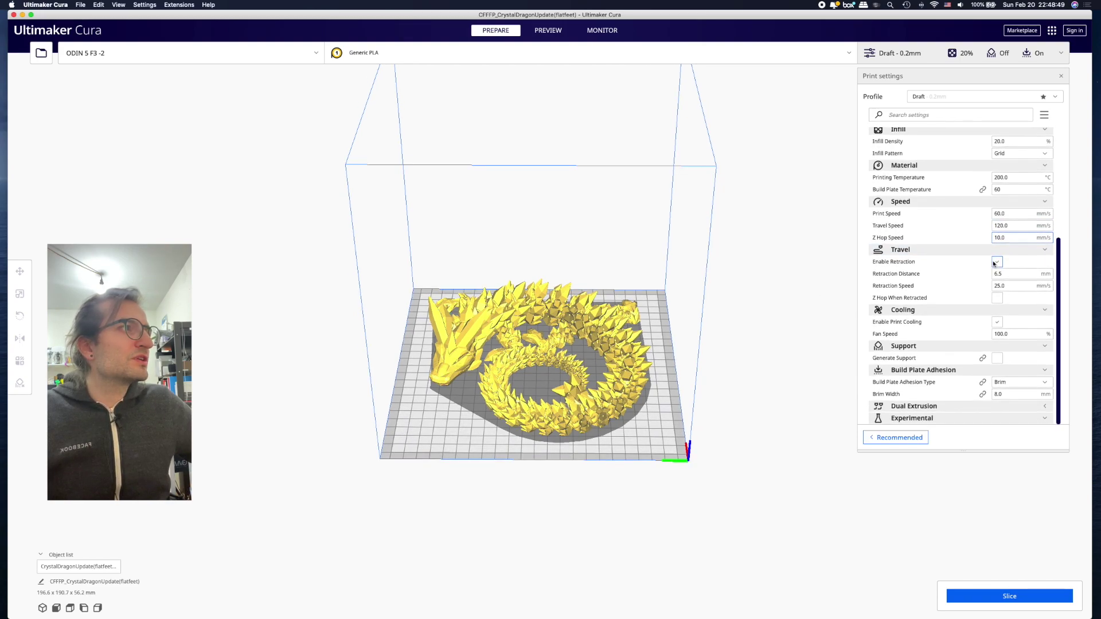
pyautogui.click(1017, 275)
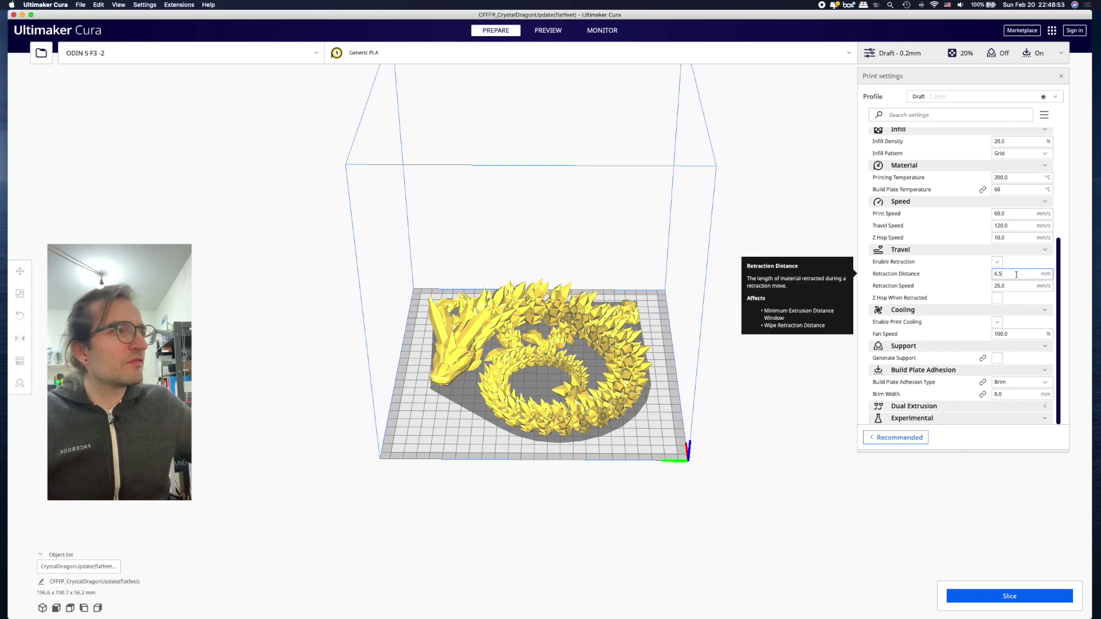
pyautogui.press('super+a')
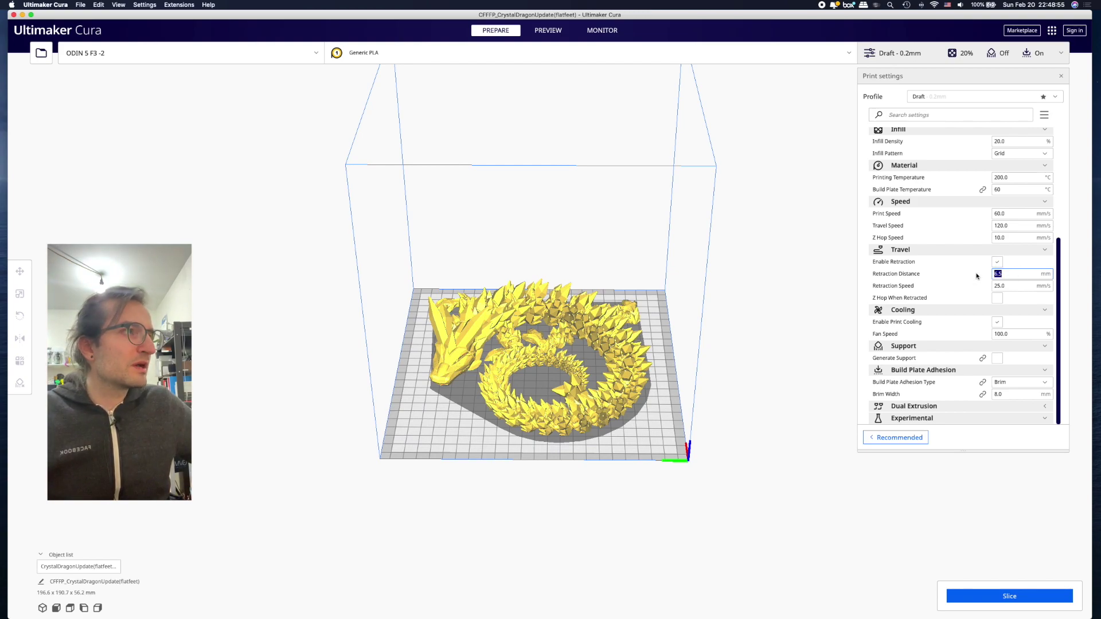
pyautogui.moveTo(1011, 284)
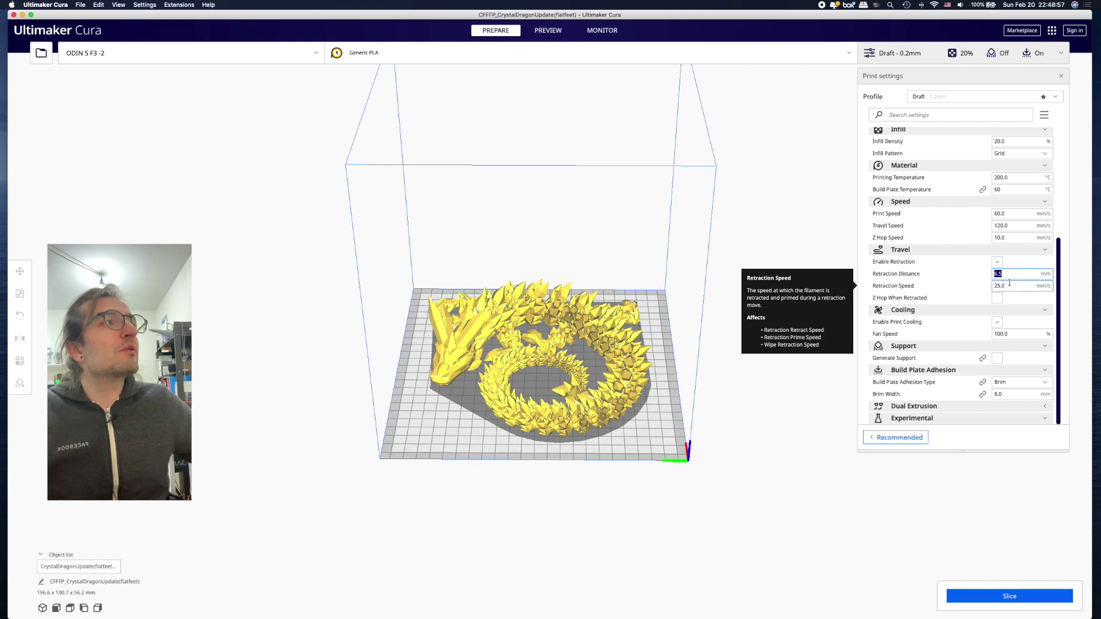
pyautogui.click(1013, 283)
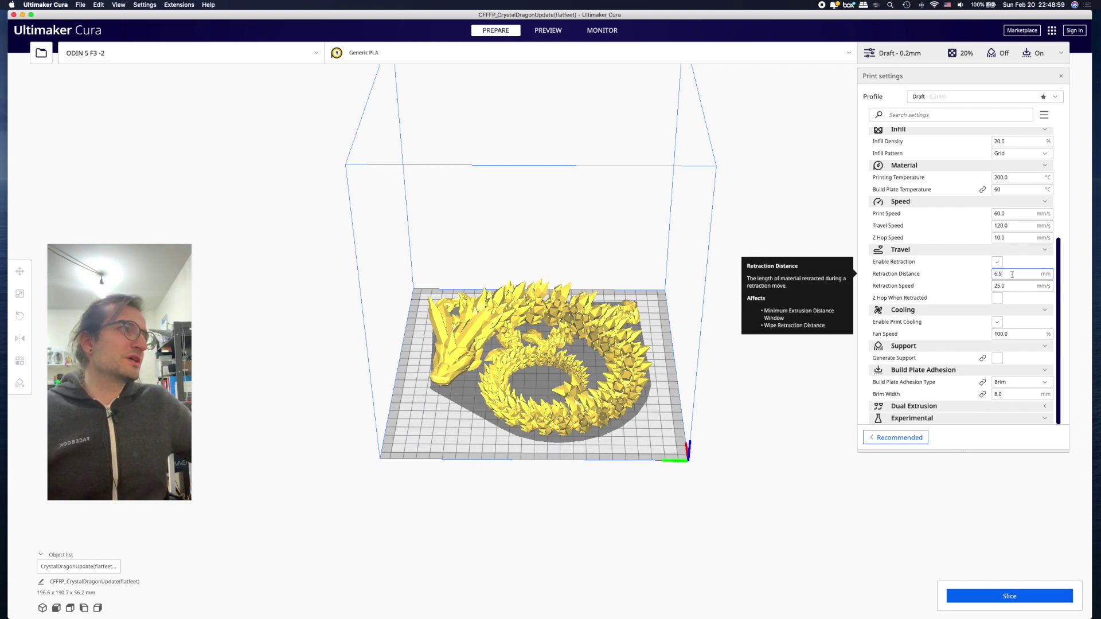
pyautogui.click(1013, 284)
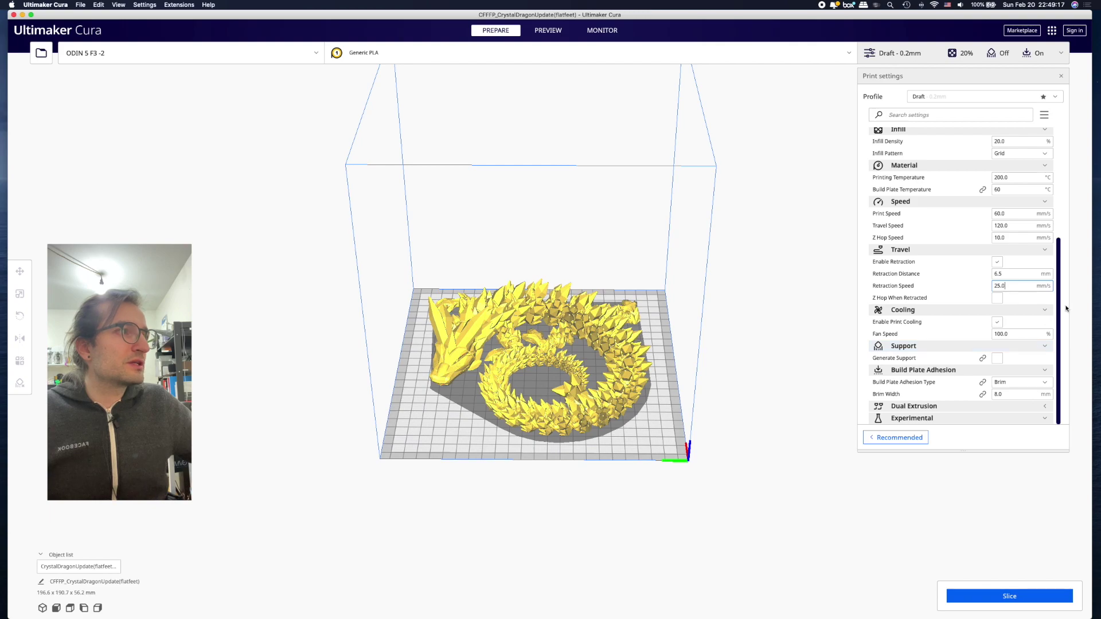
# Return adhesion to Brim after trying Raft, set a 5 mm brim width, and slice
pyautogui.click(1039, 383)
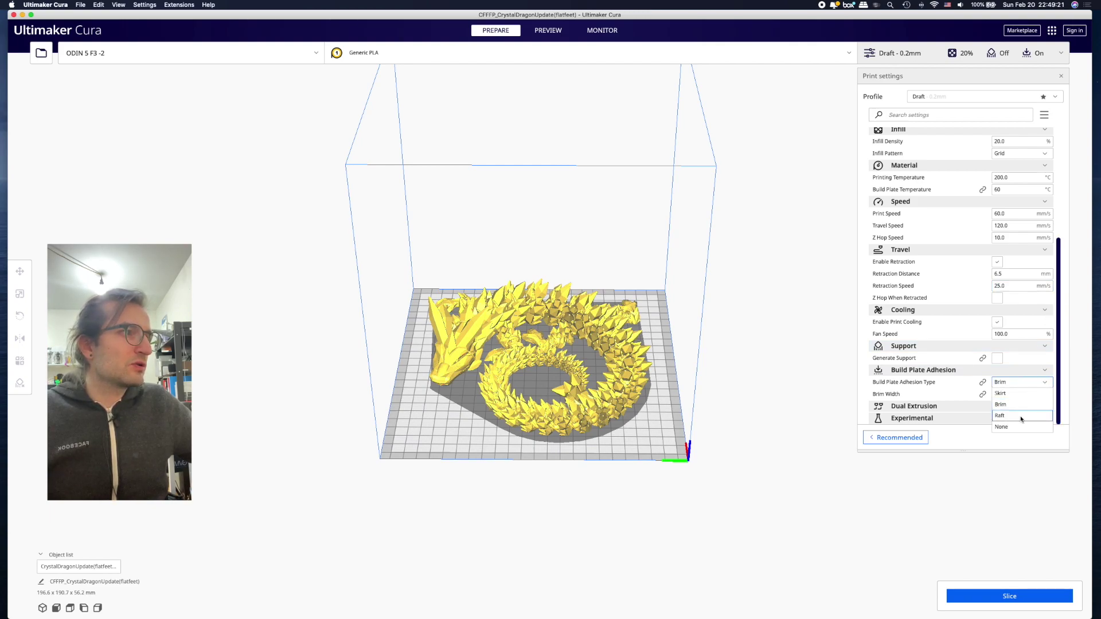
pyautogui.click(1022, 418)
pyautogui.click(1008, 385)
pyautogui.click(1010, 406)
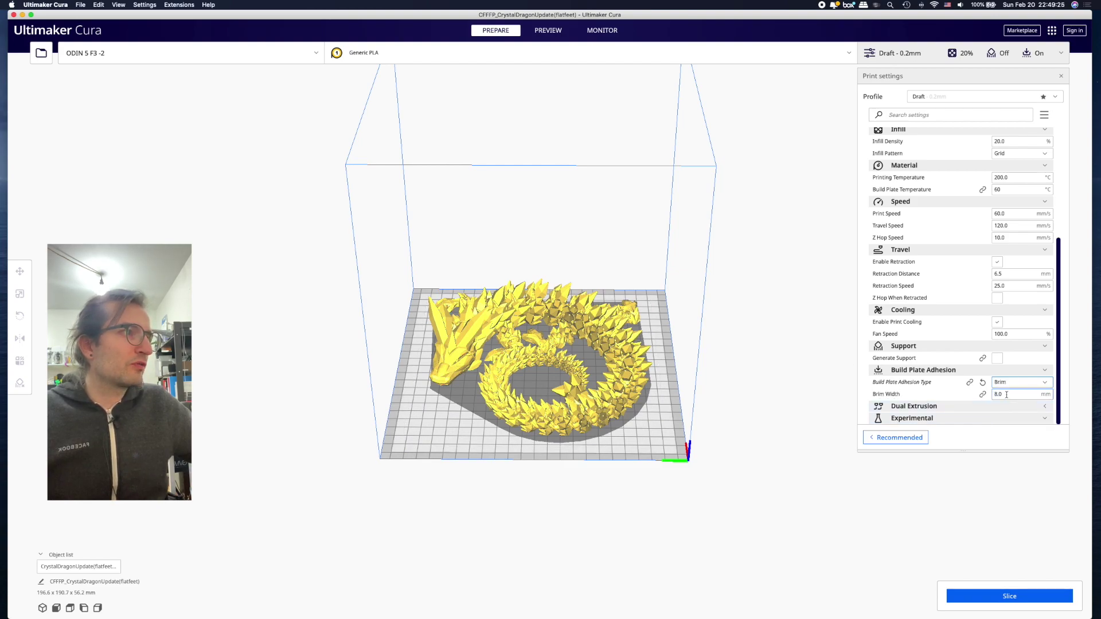
pyautogui.write('5')
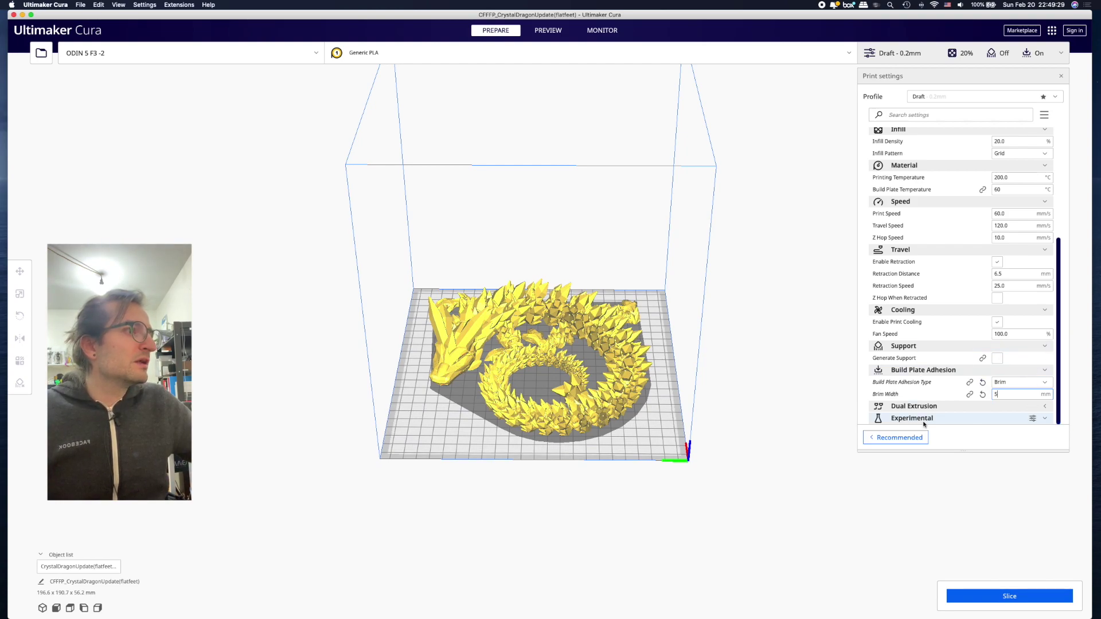
pyautogui.press('Return')
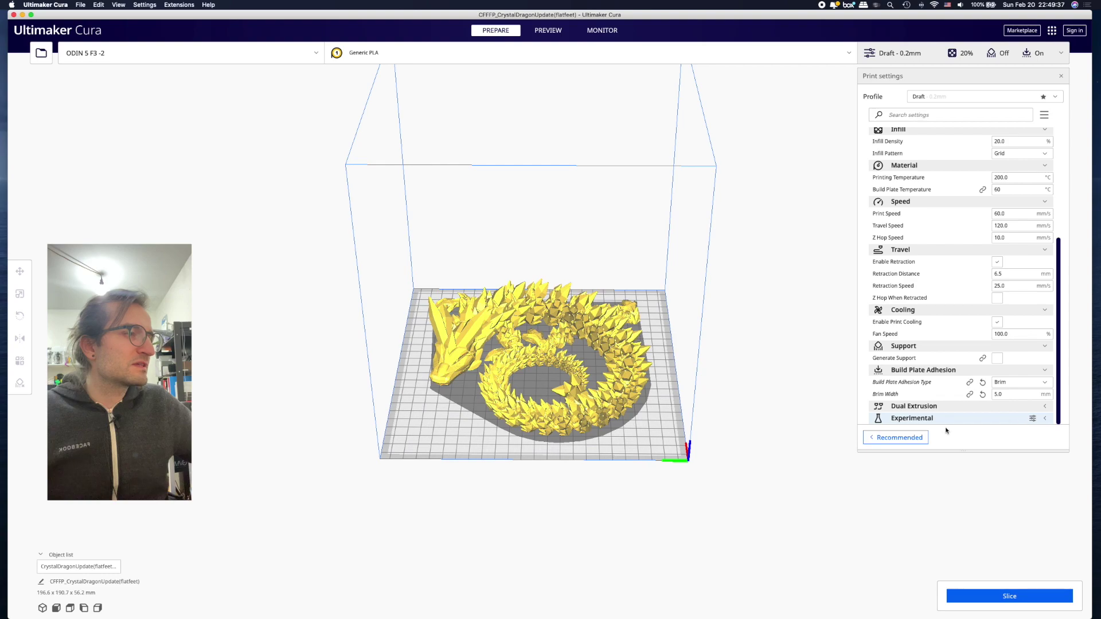
pyautogui.click(982, 592)
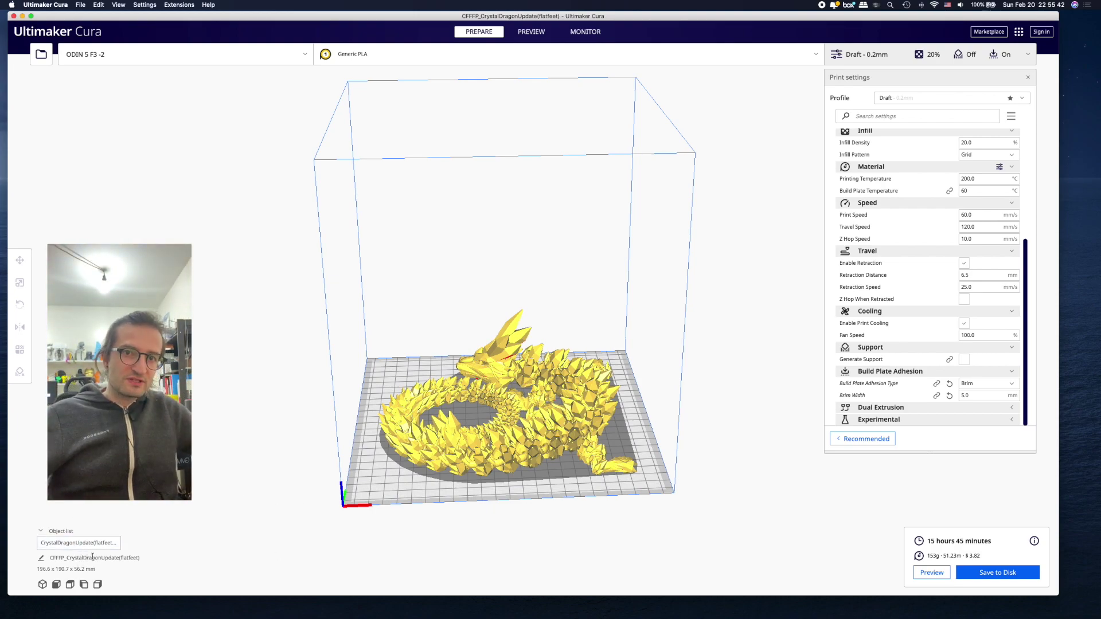
# Remove the CFFFP_ prefix from the dragon's name and save its G-code to the Desktop
pyautogui.moveTo(68, 559); pyautogui.dragTo(25, 554)
pyautogui.press('BackSpace')
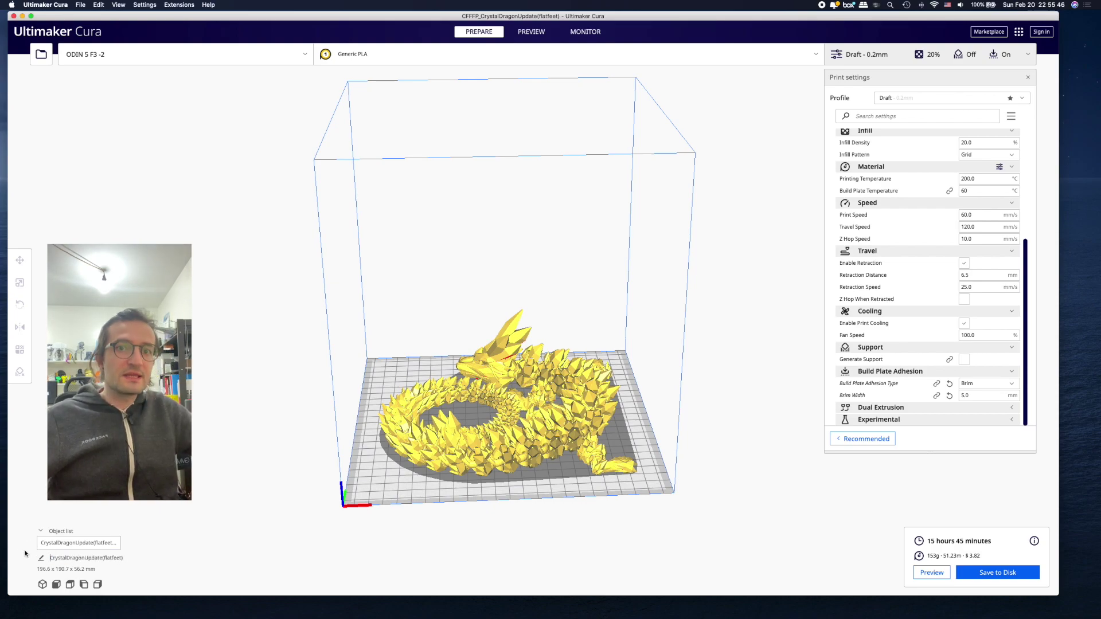
pyautogui.moveTo(62, 558); pyautogui.dragTo(80, 560)
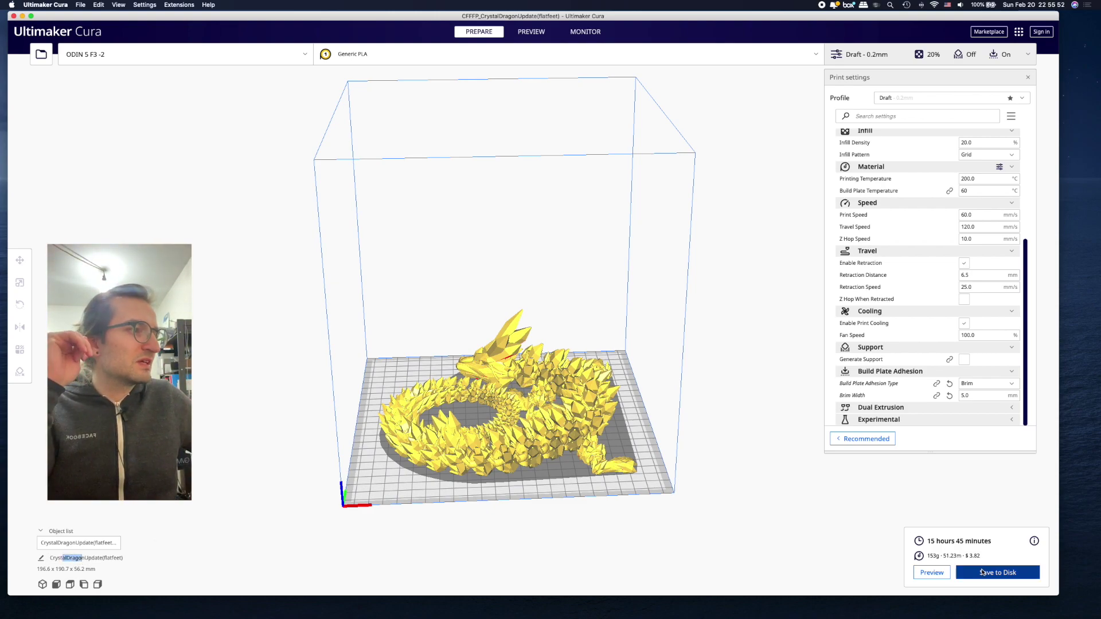
pyautogui.click(983, 573)
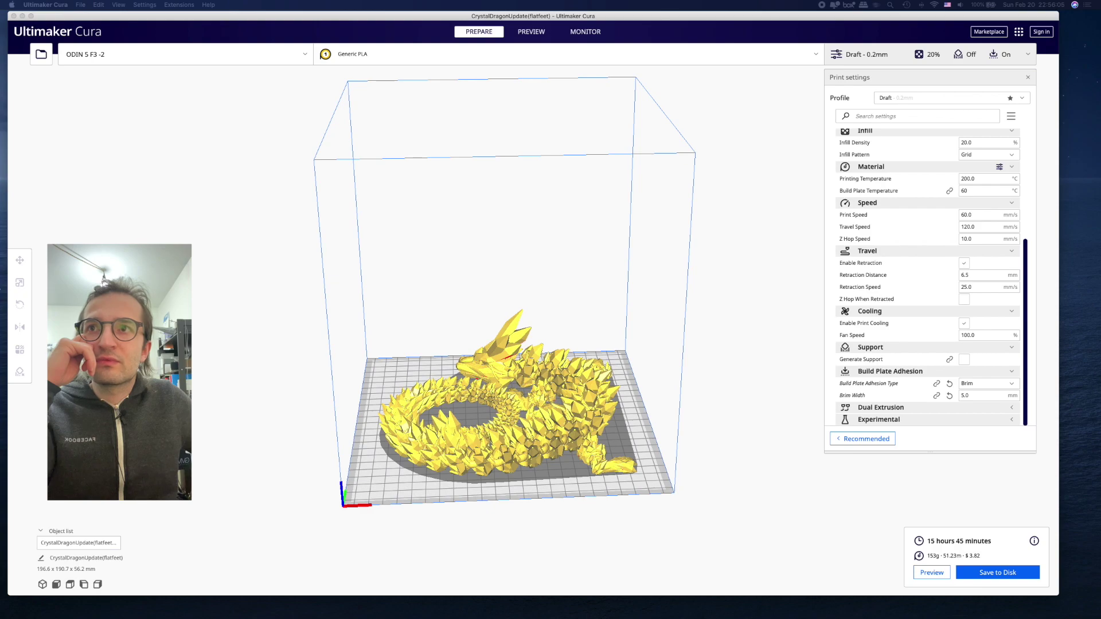
pyautogui.press('Return')
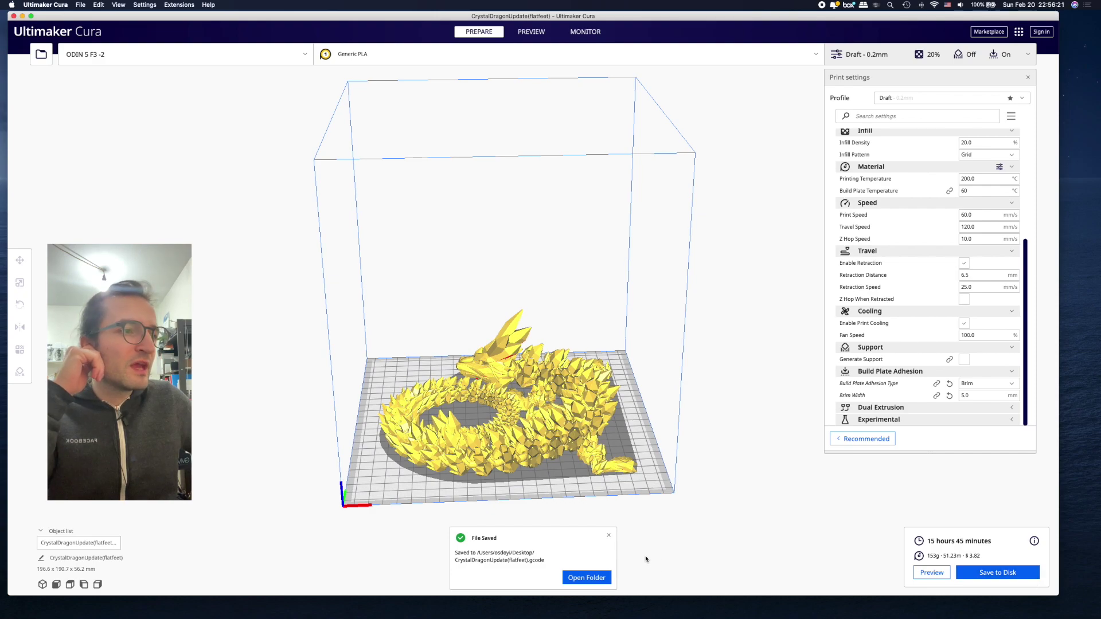
# Dismiss the File Saved notice and open Preferences, scrolling through the General page
pyautogui.click(610, 535)
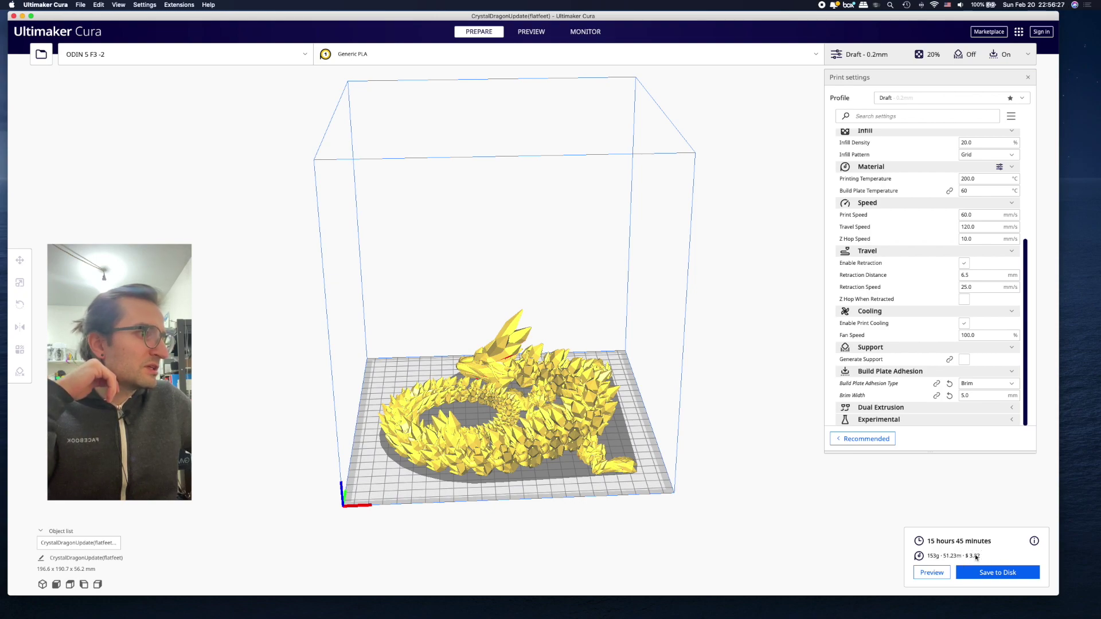
pyautogui.click(64, 5)
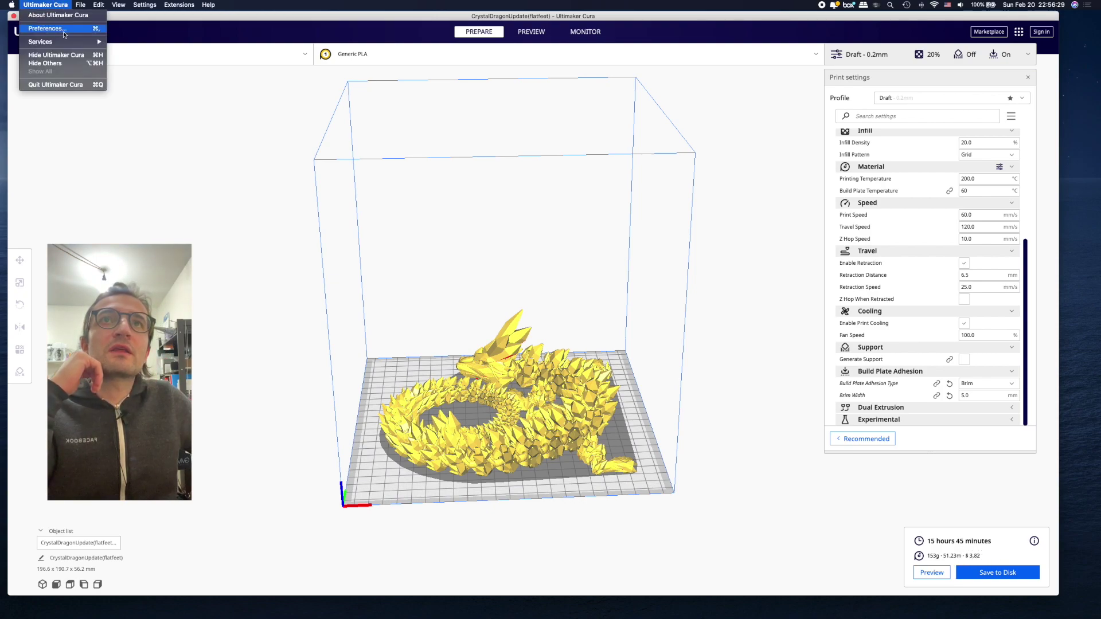
pyautogui.click(46, 29)
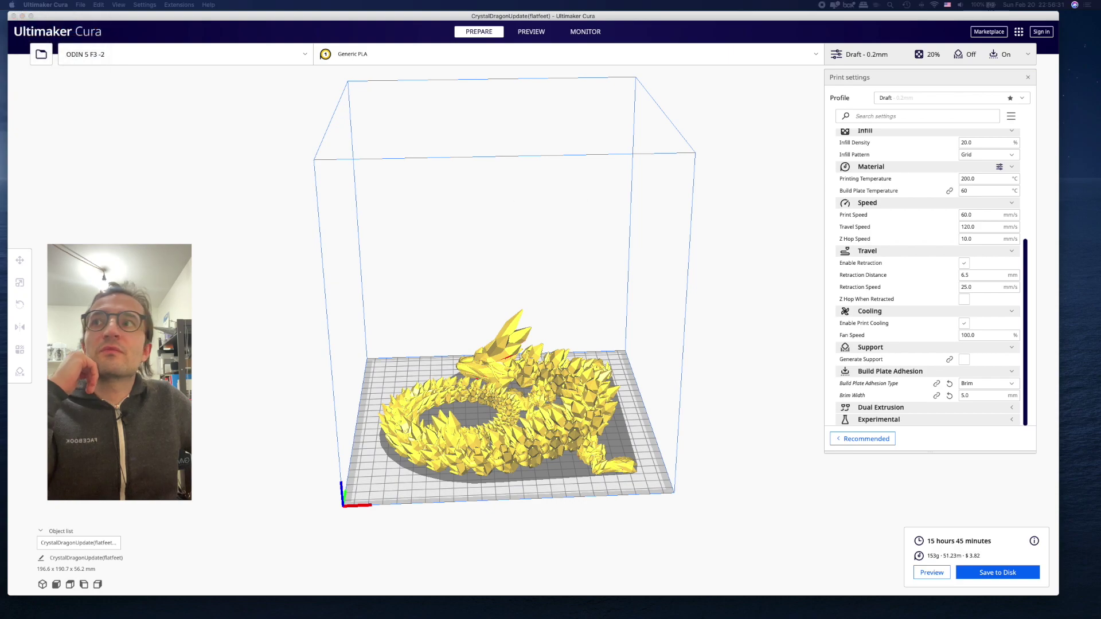
pyautogui.moveTo(369, 149); pyautogui.dragTo(462, 153)
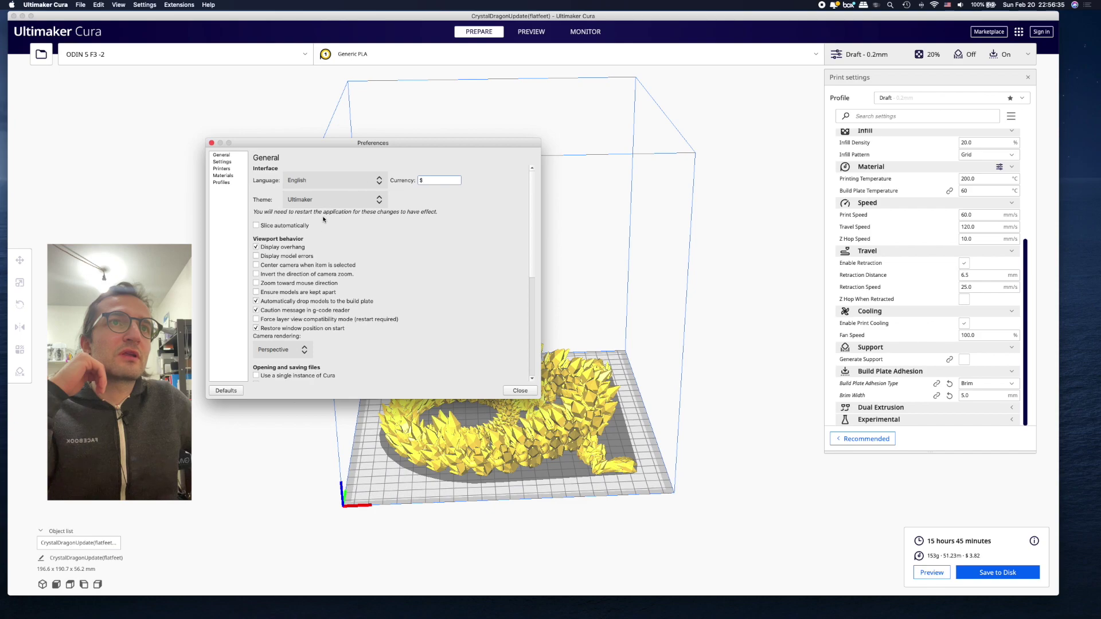
pyautogui.scroll(-3, 291, 254)
pyautogui.scroll(-3, 291, 254)
pyautogui.scroll(-1, 291, 254)
pyautogui.scroll(-1, 291, 254)
pyautogui.scroll(8, 291, 254)
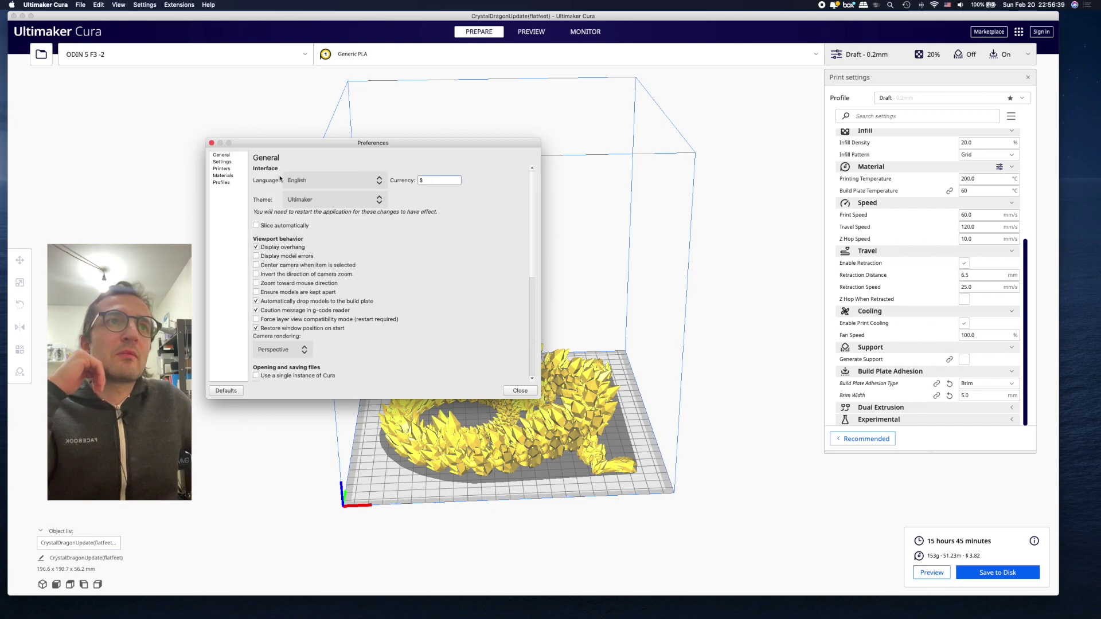
pyautogui.moveTo(394, 146); pyautogui.dragTo(413, 147)
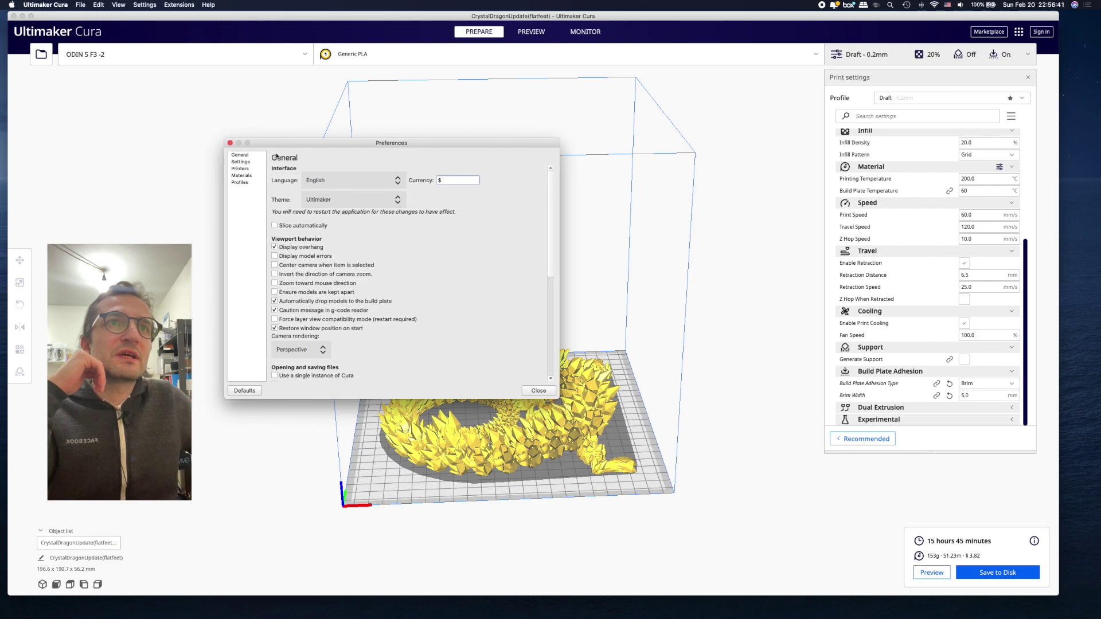
# Browse the Settings, Printers, Generic PLA material and Profiles pages, then return to General
pyautogui.click(248, 163)
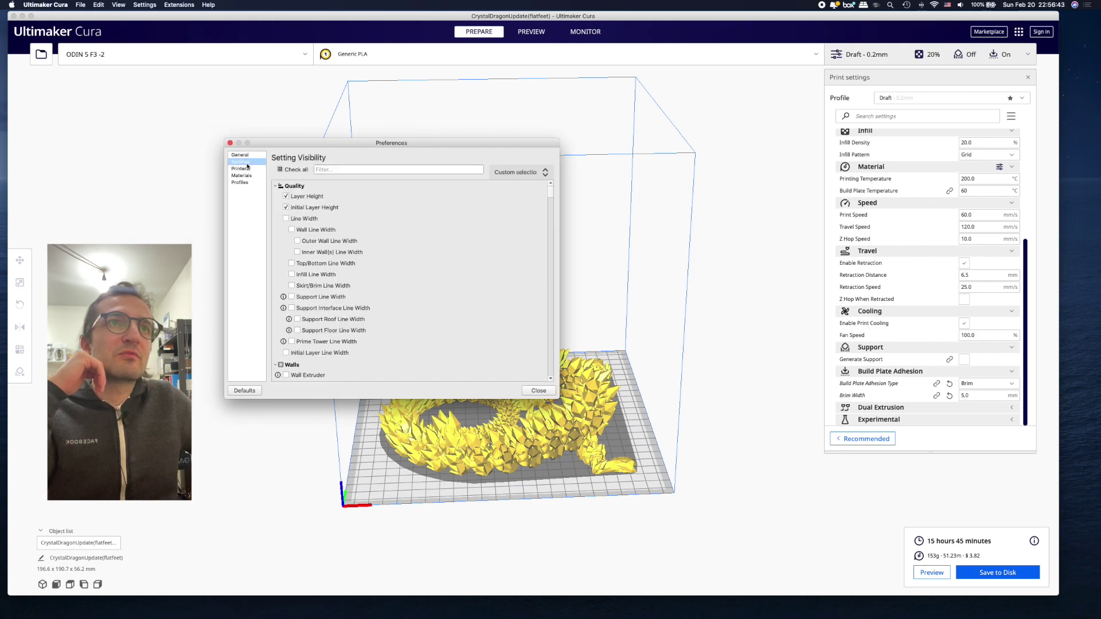
pyautogui.click(246, 170)
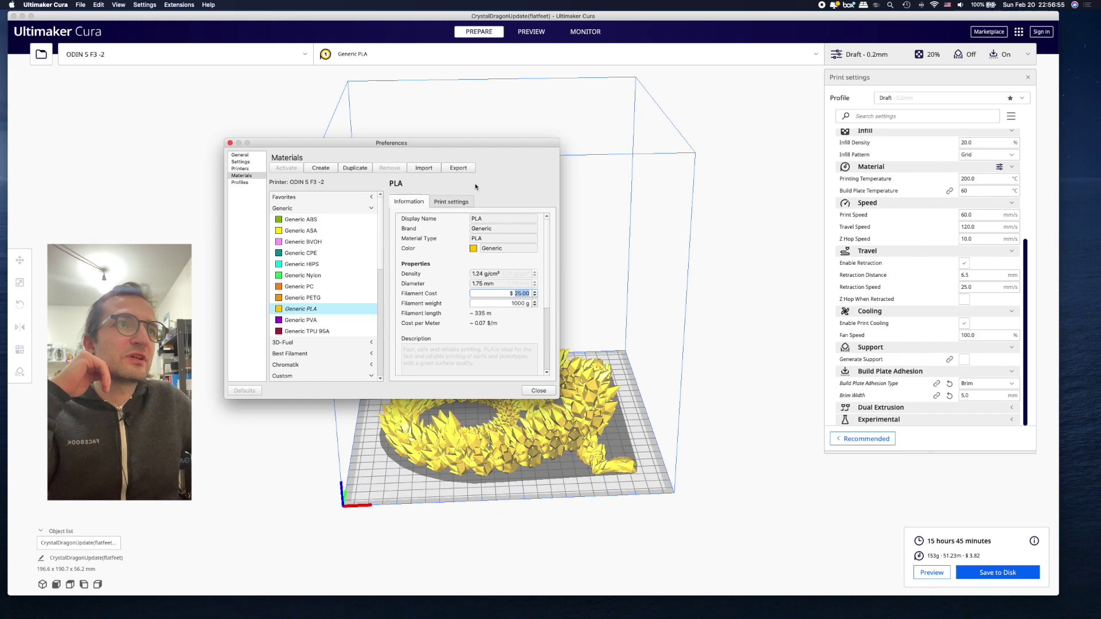
pyautogui.click(458, 202)
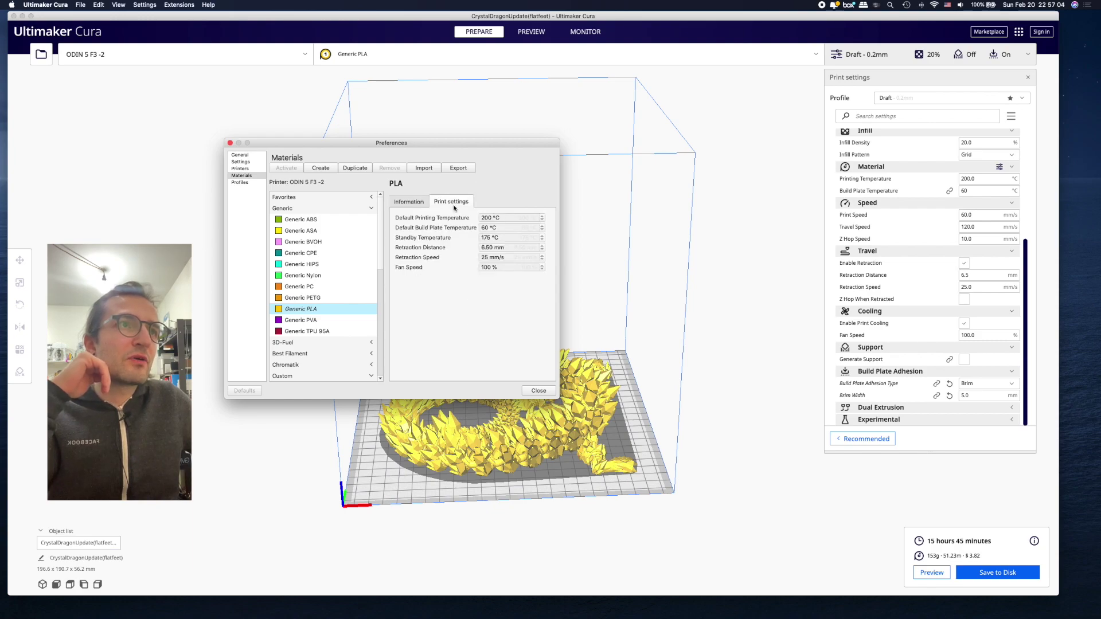
pyautogui.click(412, 205)
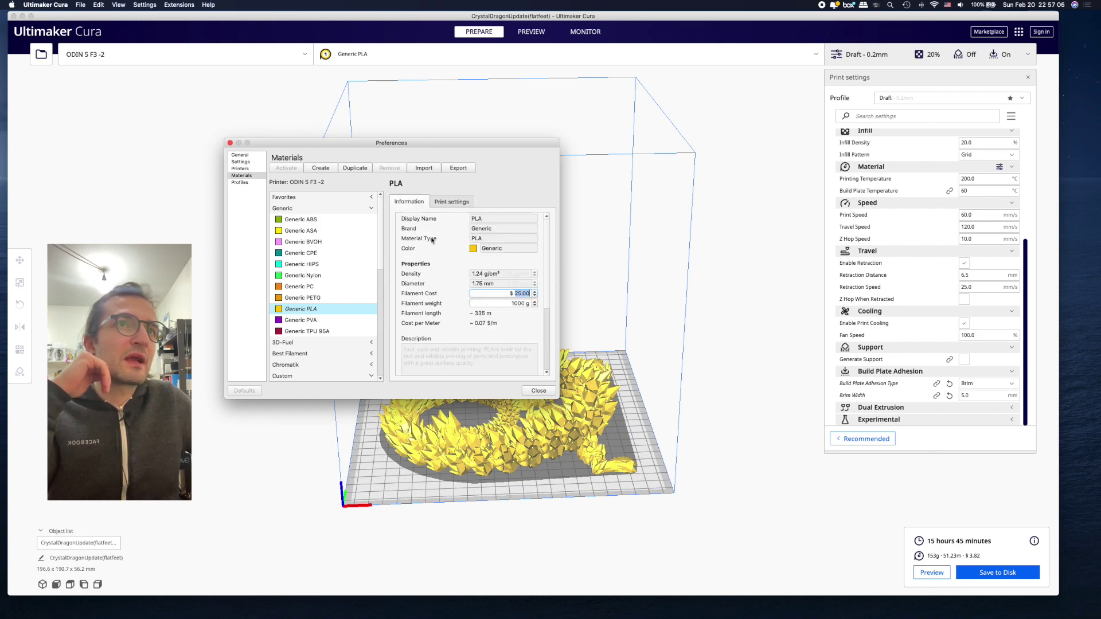
pyautogui.click(247, 184)
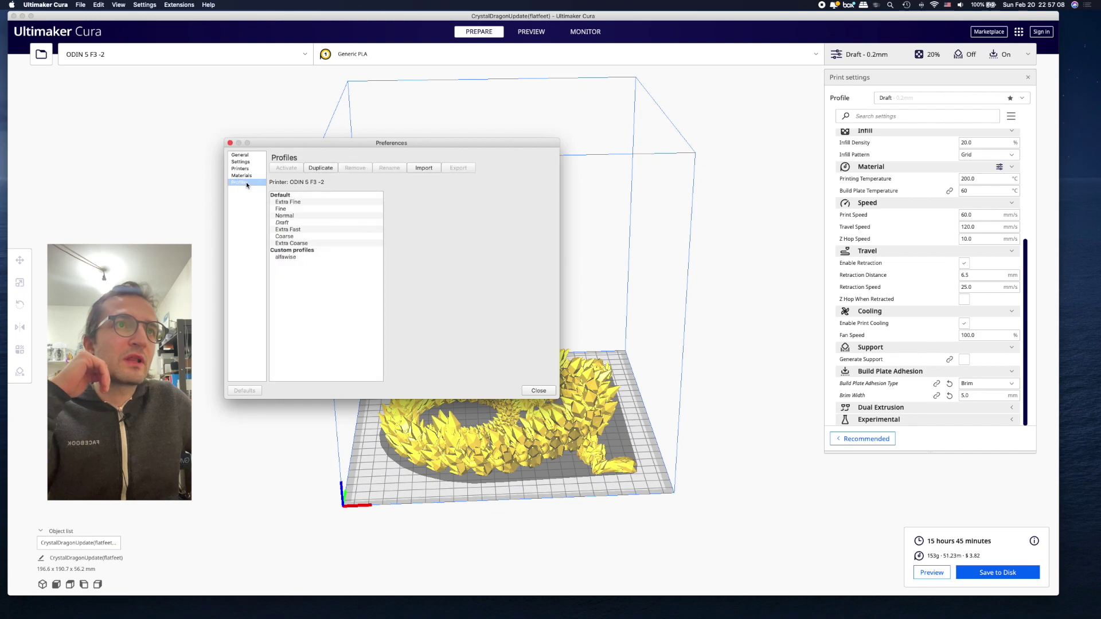
pyautogui.click(247, 178)
pyautogui.click(248, 169)
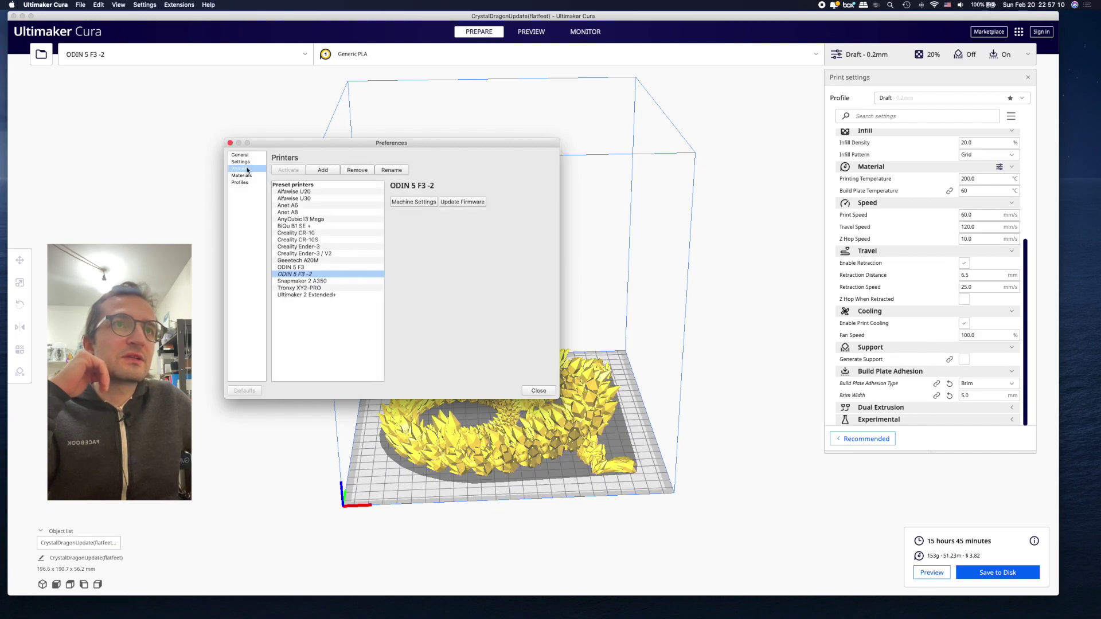
pyautogui.click(247, 156)
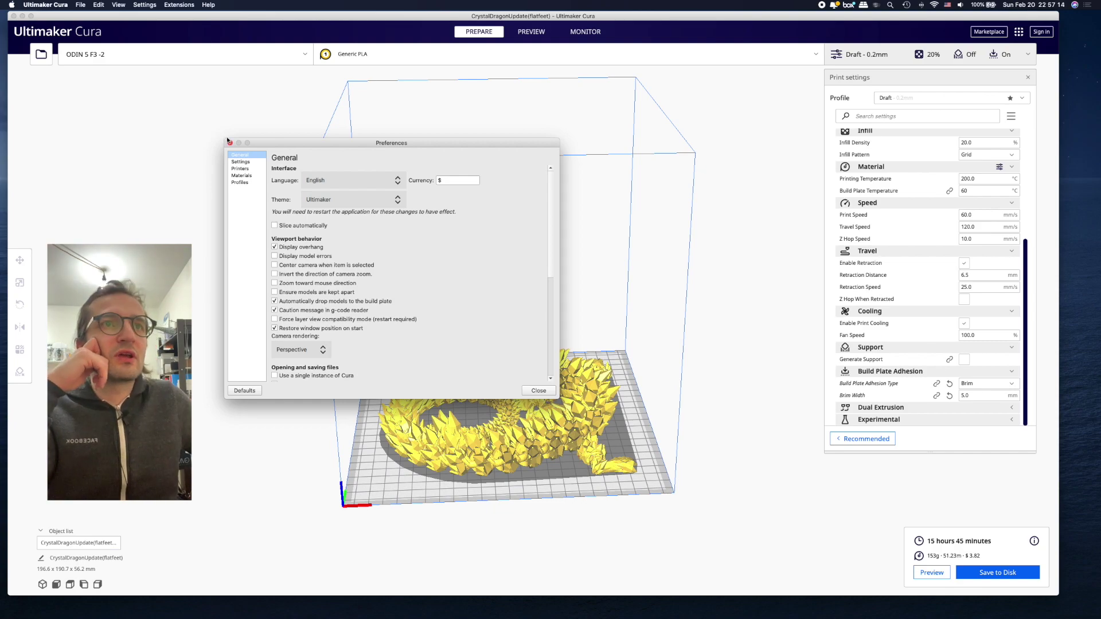
pyautogui.scroll(-1, 335, 236)
pyautogui.scroll(-2, 334, 236)
pyautogui.scroll(-2, 334, 237)
pyautogui.scroll(-3, 335, 237)
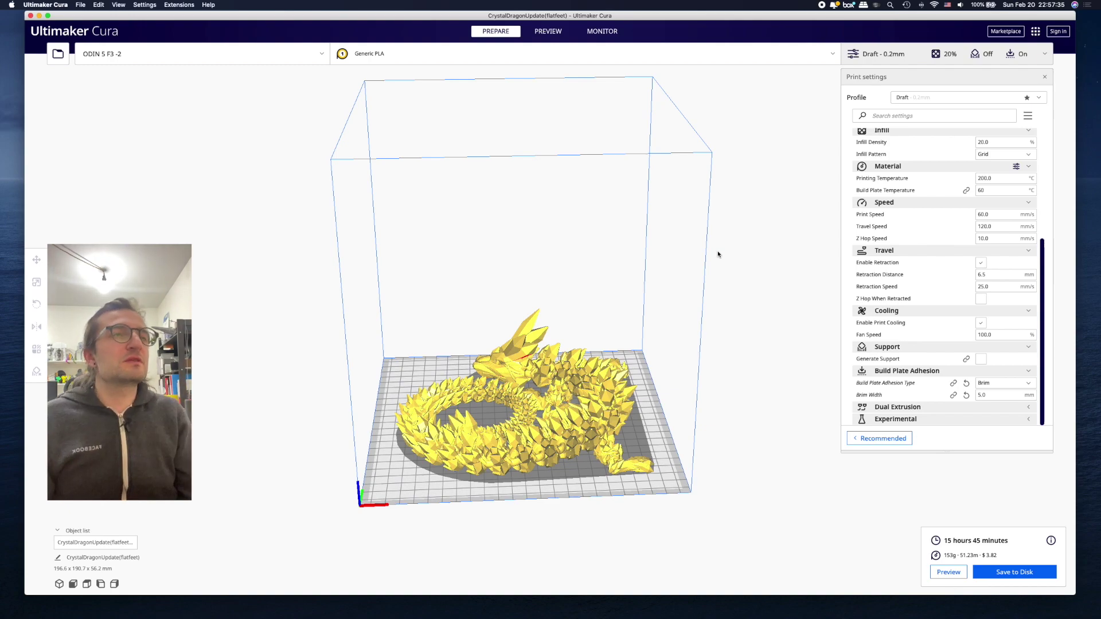